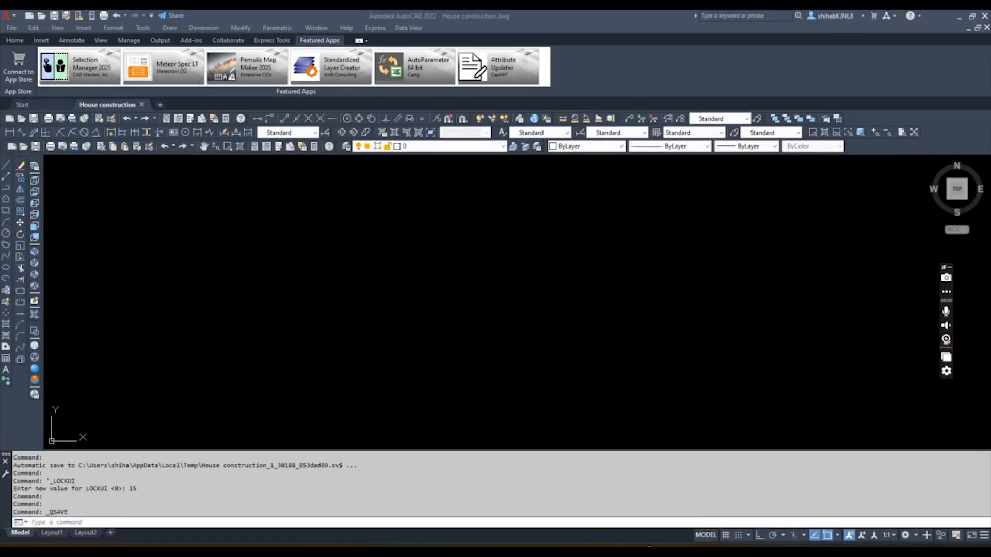
{"action": "left_click", "coordinate": [949, 290]}
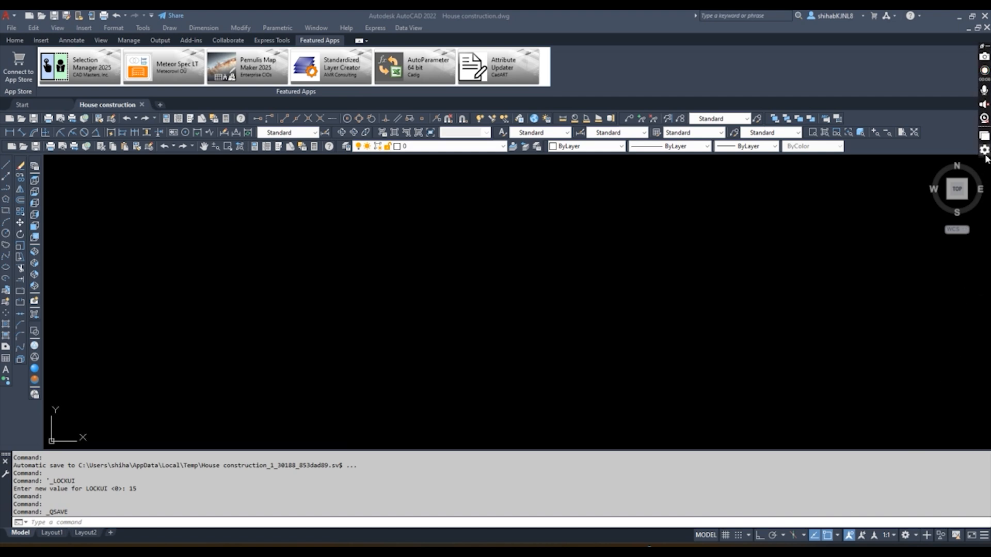
{"action": "left_click", "coordinate": [345, 382]}
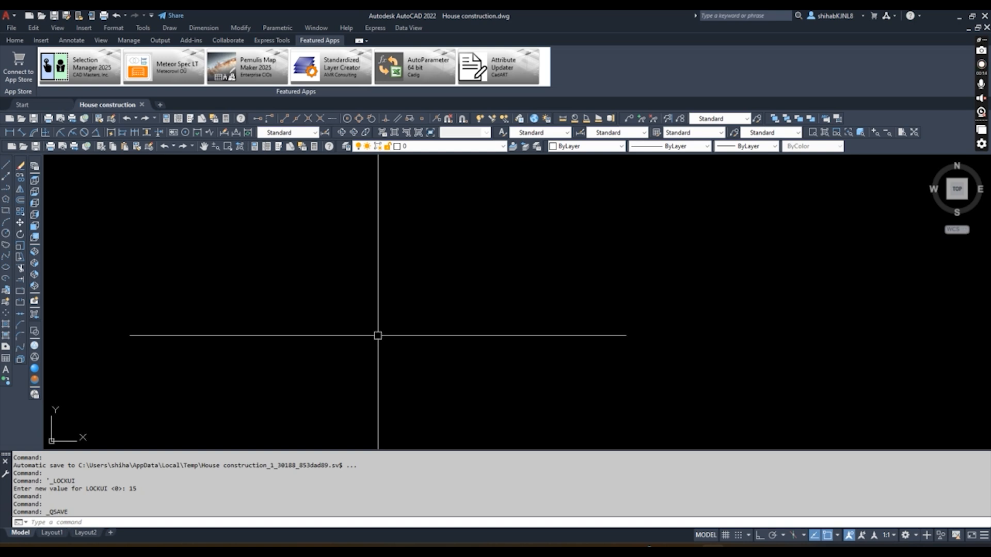
- Draw a vertical line 3400 long in the empty drawing area with ortho mode on
{"action": "type", "text": "1"}
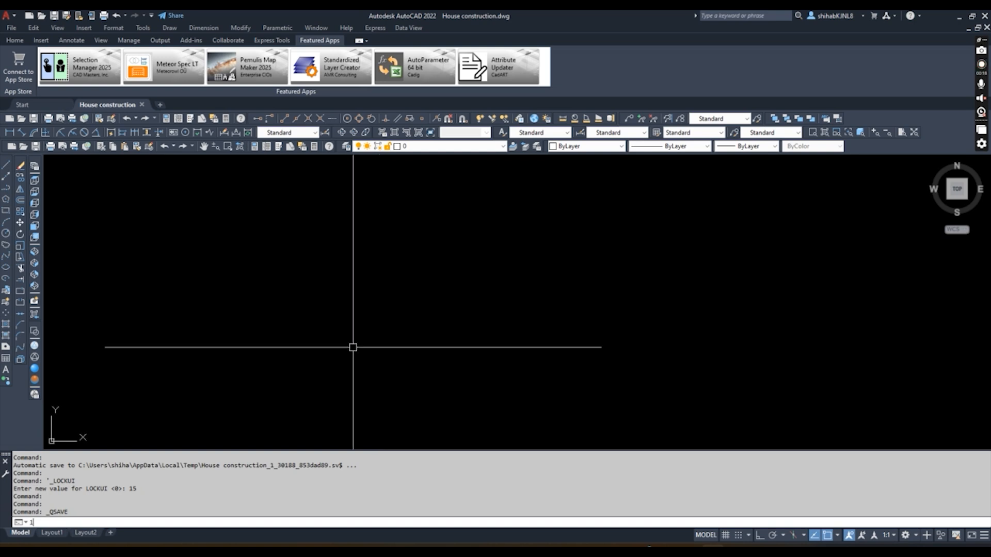
{"action": "key", "text": "Return"}
{"action": "left_click", "coordinate": [303, 255]}
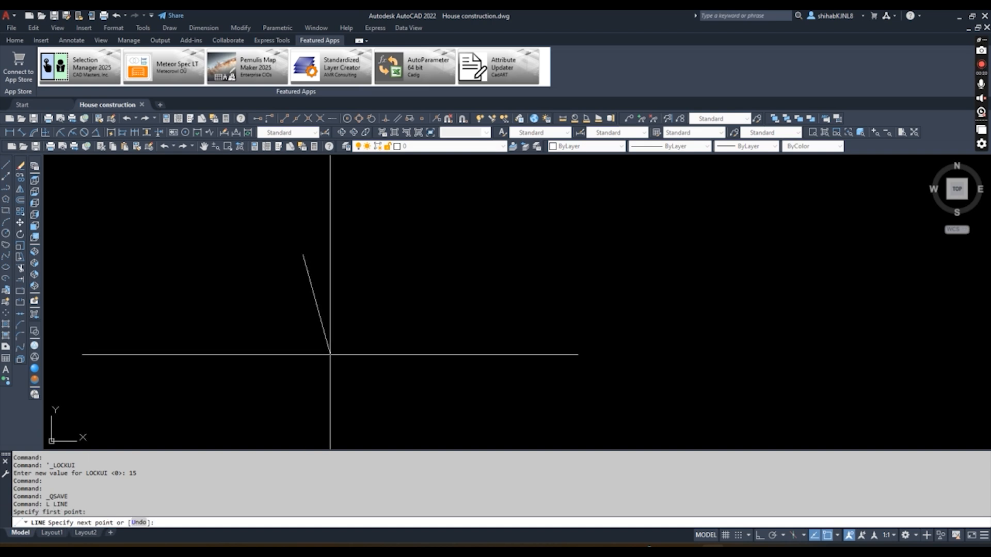
{"action": "key", "text": "F8"}
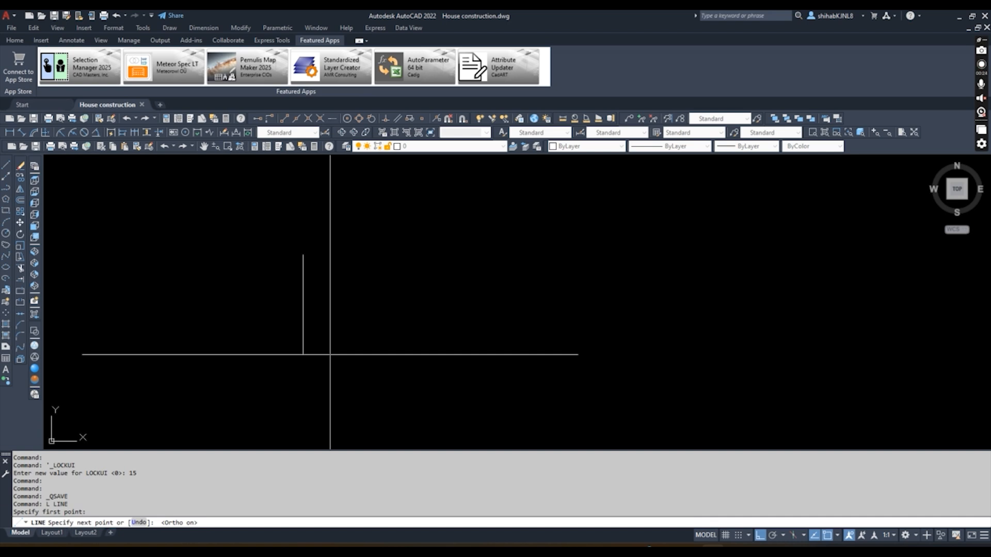
{"action": "type", "text": "34"}
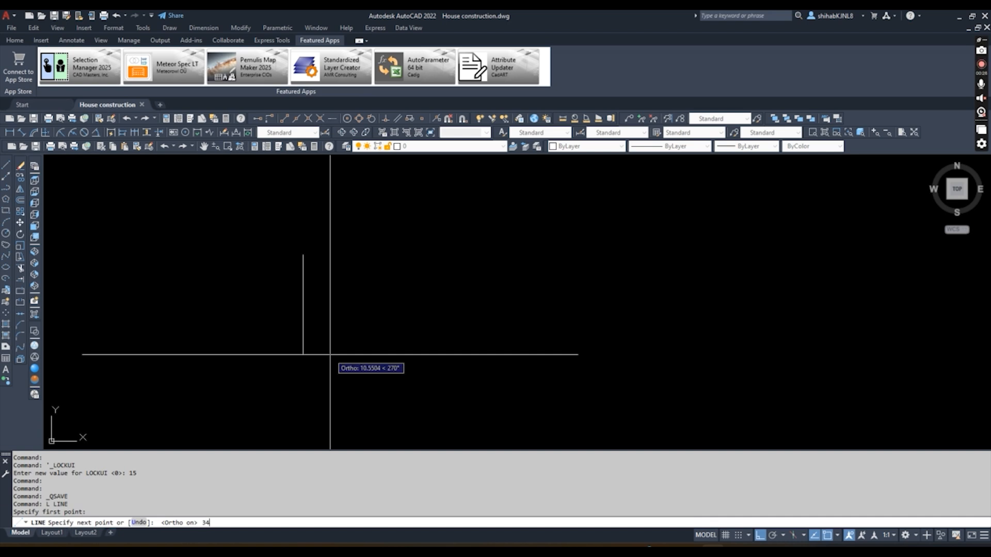
{"action": "type", "text": "00"}
{"action": "key", "text": "Return"}
{"action": "scroll", "coordinate": [330, 355], "scroll_direction": "down", "scroll_amount": 3}
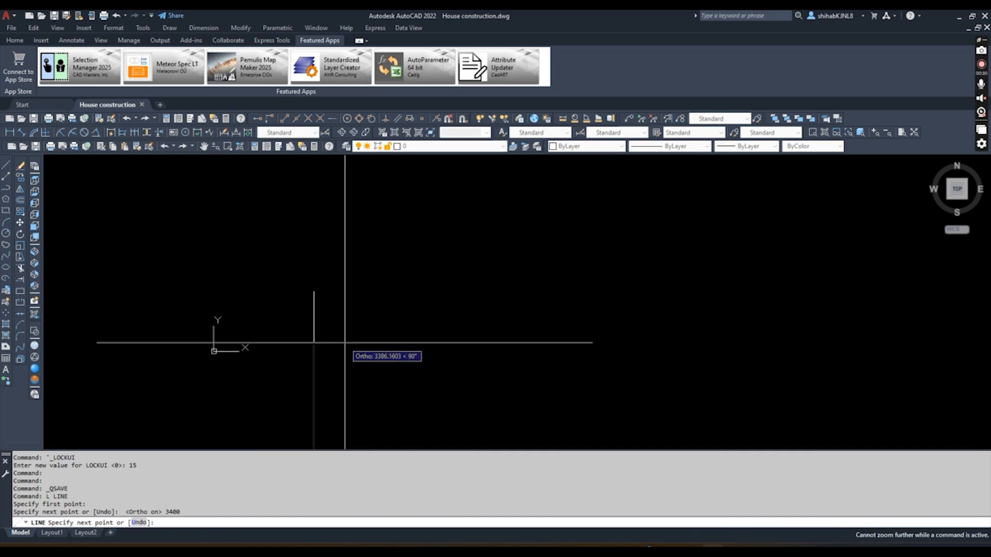
{"action": "key", "text": "Escape"}
- Move the vertical line horizontally to the right, clear of the origin
{"action": "type", "text": "z"}
{"action": "key", "text": "Return"}
{"action": "type", "text": "e"}
{"action": "key", "text": "Return"}
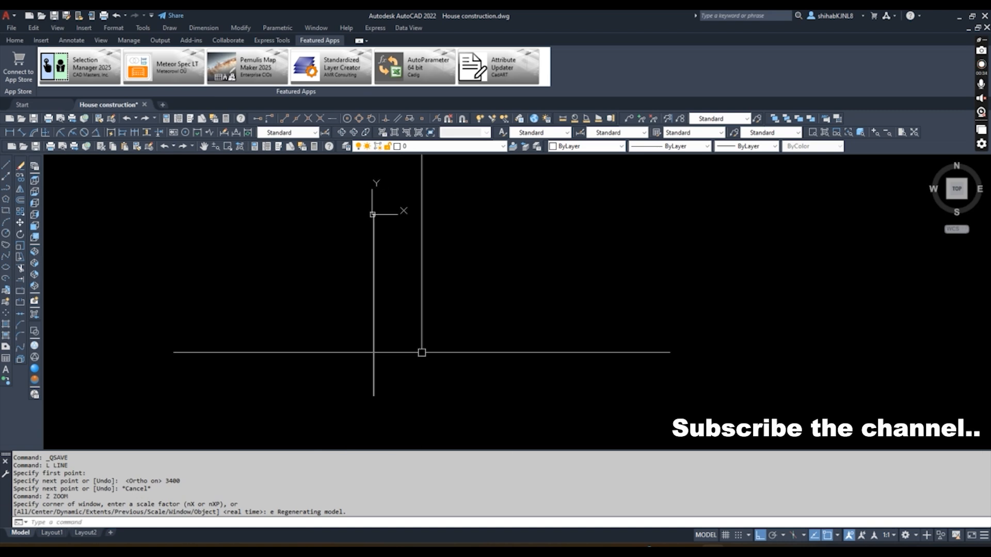
{"action": "type", "text": "m"}
{"action": "key", "text": "Escape"}
{"action": "type", "text": "l"}
{"action": "key", "text": "Escape"}
{"action": "type", "text": "m"}
{"action": "key", "text": "Return"}
{"action": "left_click", "coordinate": [402, 340]}
{"action": "left_click", "coordinate": [333, 348]}
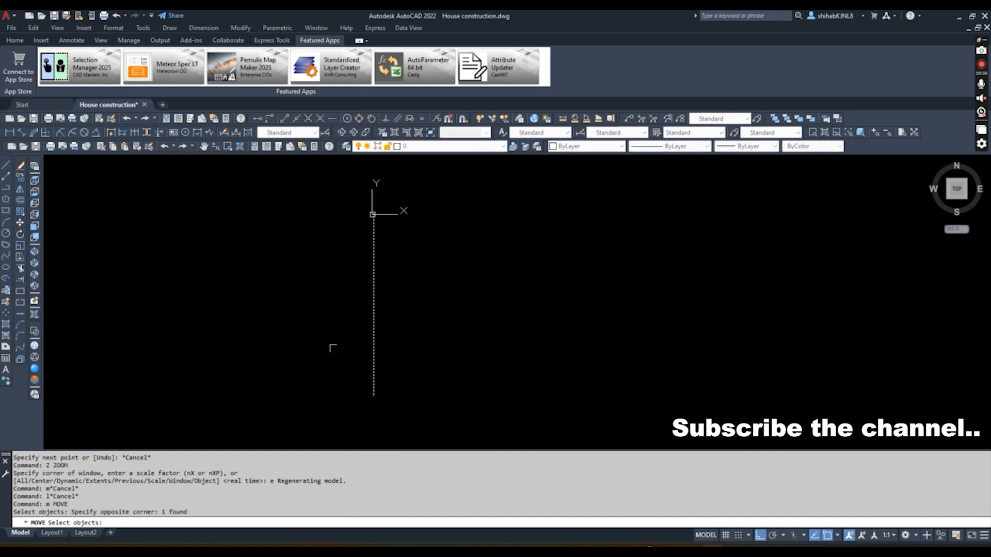
{"action": "key", "text": "Return"}
{"action": "left_click", "coordinate": [381, 336]}
{"action": "left_click", "coordinate": [476, 339]}
{"action": "key", "text": "Escape"}
- From the vertical line's lower end, draw a 3000 line to the right and a 3400 line upward
{"action": "type", "text": "L"}
{"action": "key", "text": "Return"}
{"action": "left_click", "coordinate": [471, 396]}
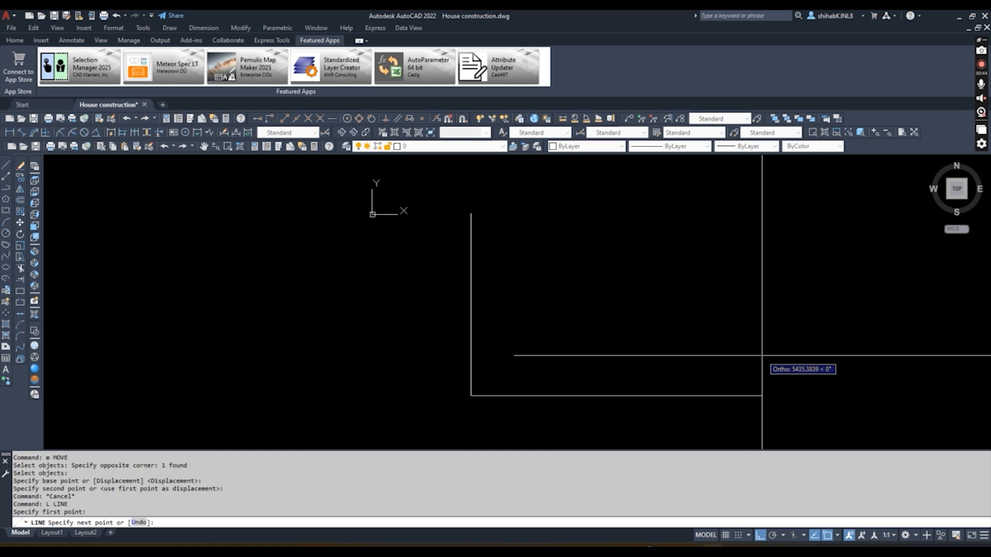
{"action": "type", "text": "3000"}
{"action": "key", "text": "Return"}
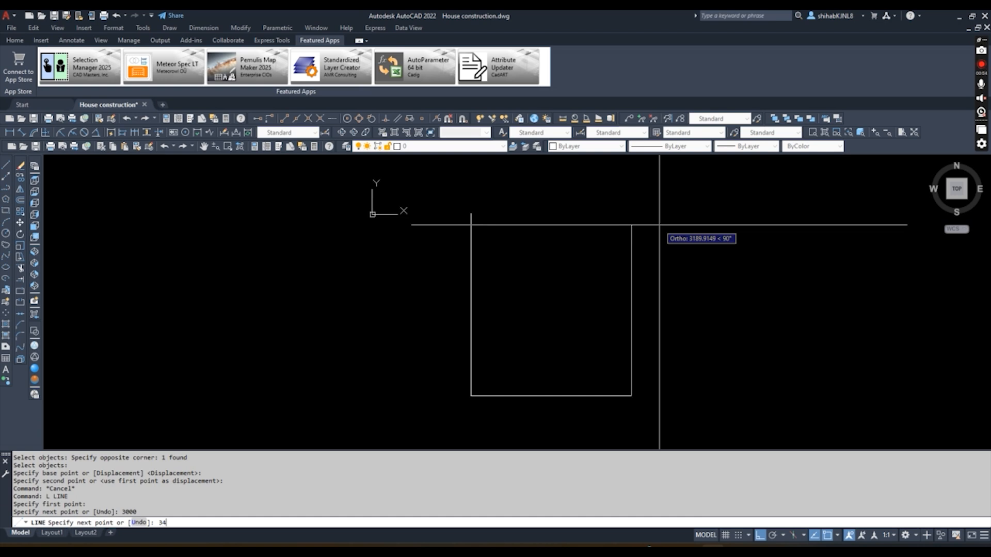
{"action": "key", "text": "Return"}
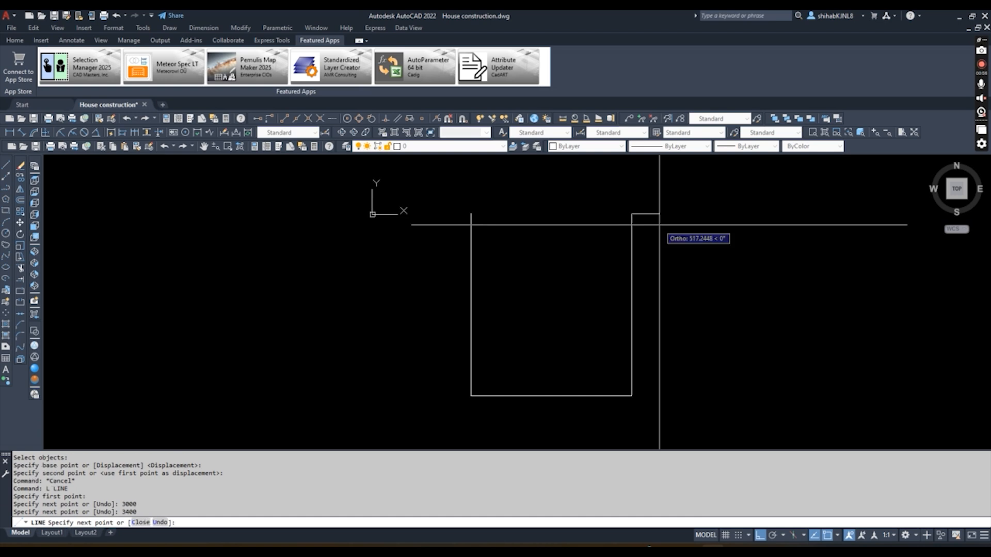
- Try to close the line chain, and erase the resulting diagonal segment
{"action": "type", "text": "c"}
{"action": "key", "text": "Return"}
{"action": "key", "text": "Escape"}
{"action": "left_click", "coordinate": [577, 275]}
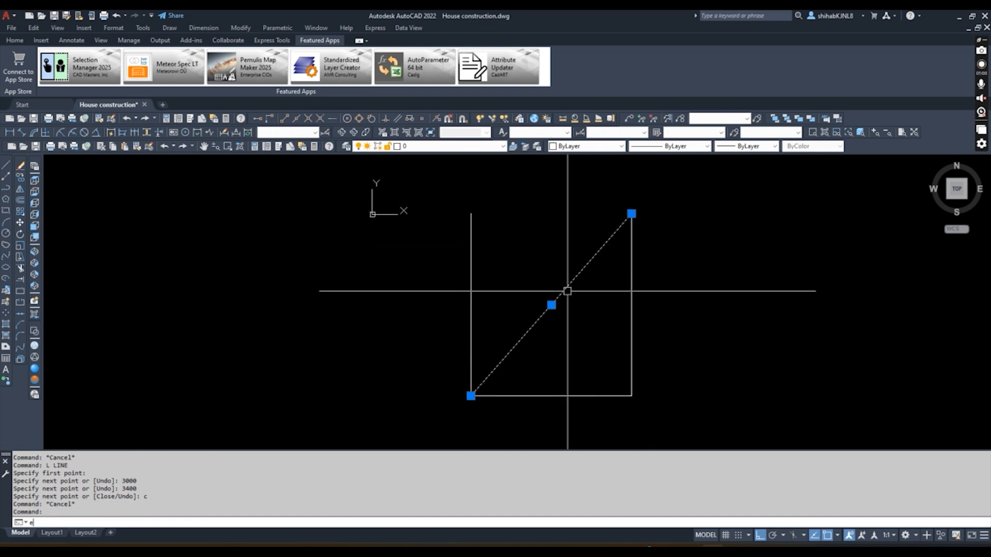
{"action": "type", "text": "e"}
{"action": "key", "text": "Return"}
- Draw the room's top line between the upper ends of the left and right vertical lines
{"action": "type", "text": "l"}
{"action": "key", "text": "Return"}
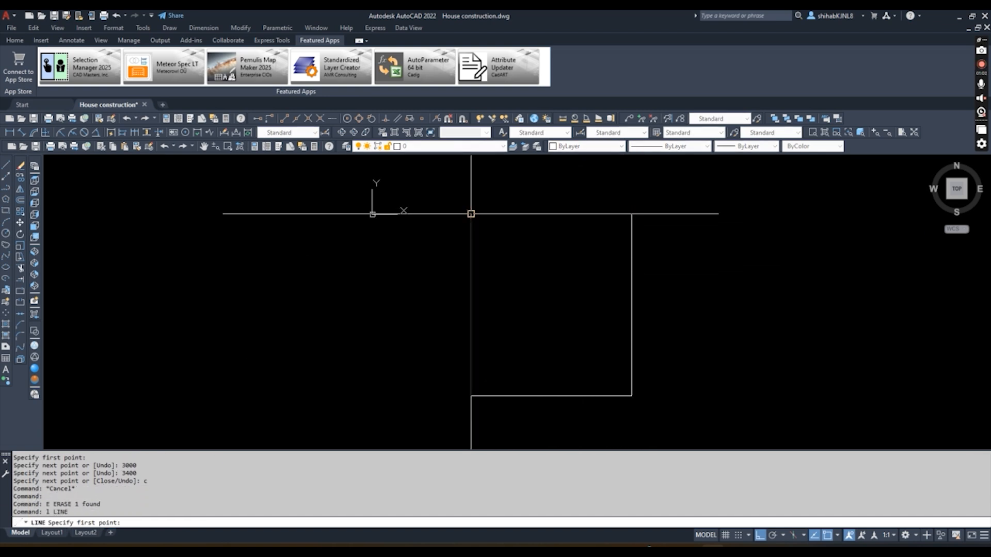
{"action": "left_click", "coordinate": [471, 213]}
{"action": "key", "text": "Escape"}
{"action": "key", "text": "Escape"}
- Offset the room's left, bottom and right lines outward by 200
{"action": "middle_click_drag", "start_coordinate": [466, 211], "coordinate": [482, 239]}
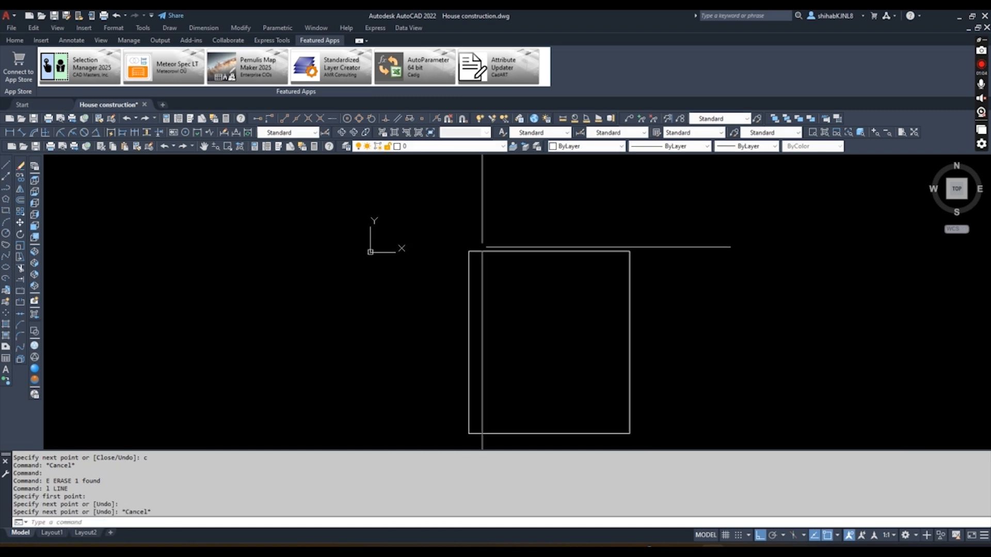
{"action": "type", "text": "o"}
{"action": "key", "text": "Return"}
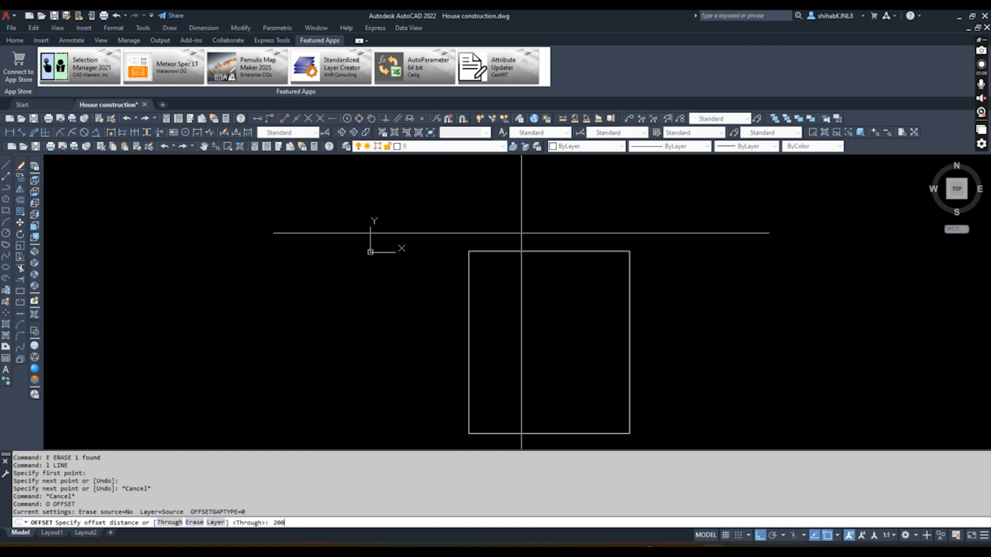
{"action": "key", "text": "Return"}
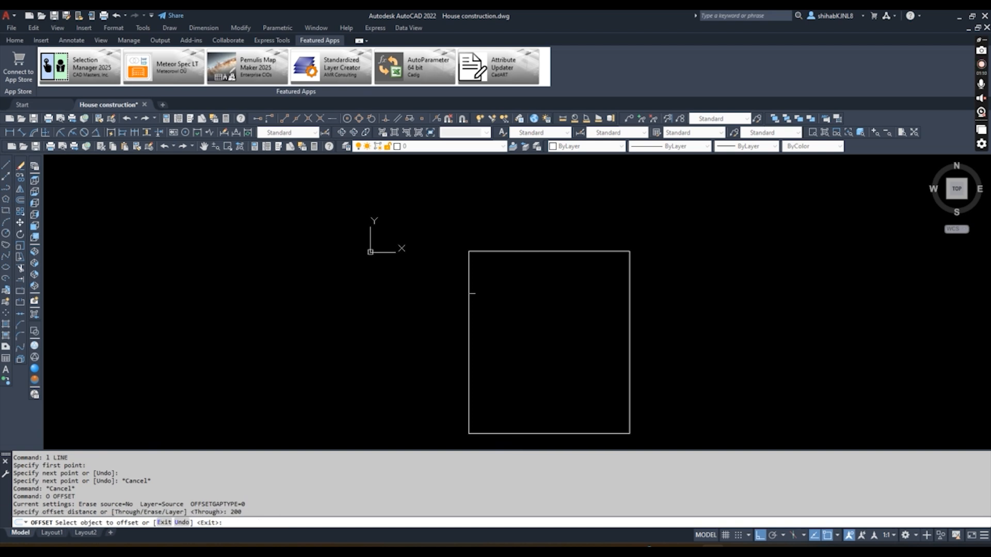
{"action": "left_click", "coordinate": [469, 293]}
{"action": "left_click", "coordinate": [372, 276]}
{"action": "middle_click_drag", "start_coordinate": [519, 347], "coordinate": [495, 248]}
{"action": "left_click", "coordinate": [483, 323]}
{"action": "left_click", "coordinate": [485, 373]}
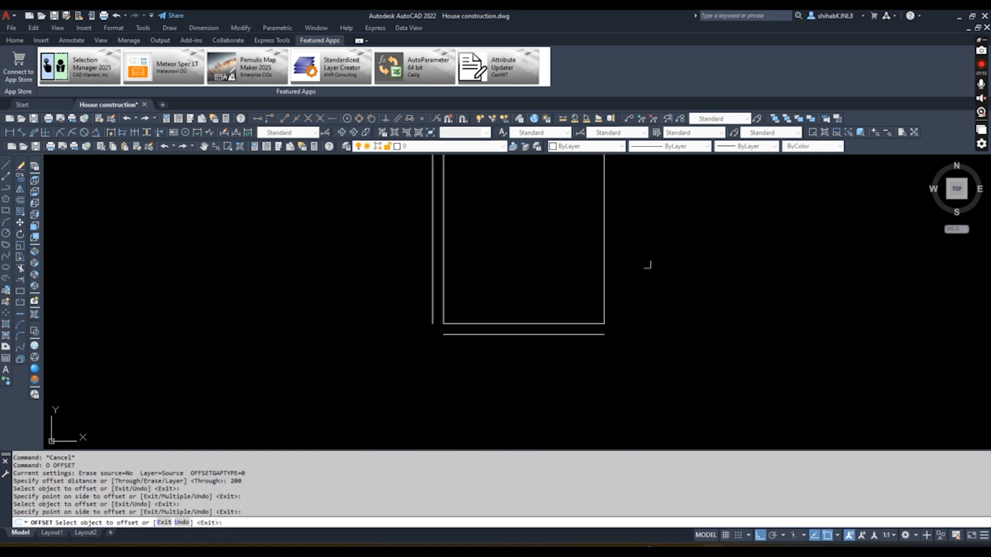
{"action": "left_click", "coordinate": [606, 246]}
{"action": "left_click", "coordinate": [638, 241]}
{"action": "scroll", "coordinate": [593, 286], "scroll_direction": "down", "scroll_amount": 2}
{"action": "key", "text": "Escape"}
- Join the outer wall lines at the room's lower-left and lower-right corners with Fillet
{"action": "type", "text": "f"}
{"action": "key", "text": "Return"}
{"action": "left_click", "coordinate": [529, 354]}
{"action": "left_click", "coordinate": [489, 332]}
{"action": "key", "text": "Return"}
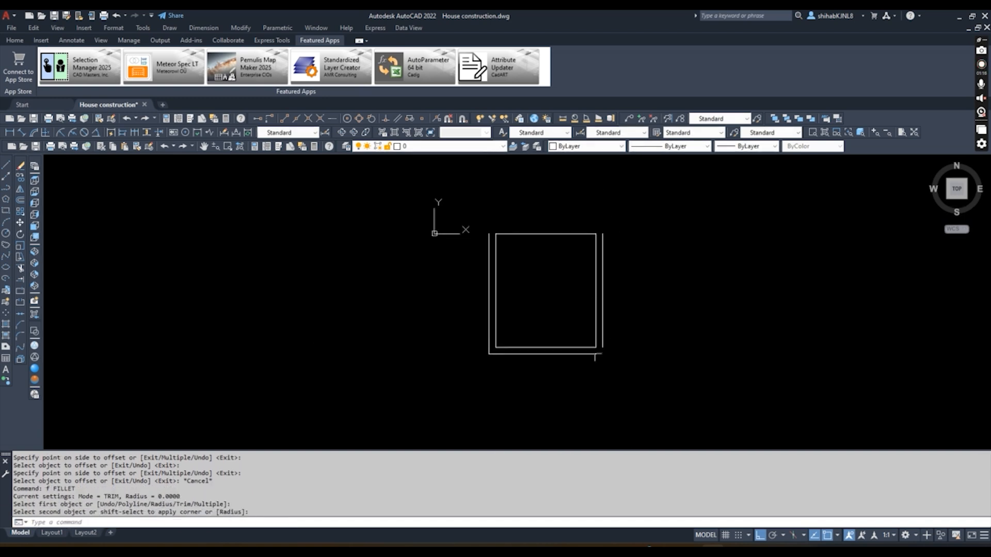
{"action": "left_click", "coordinate": [588, 354]}
{"action": "left_click", "coordinate": [603, 325]}
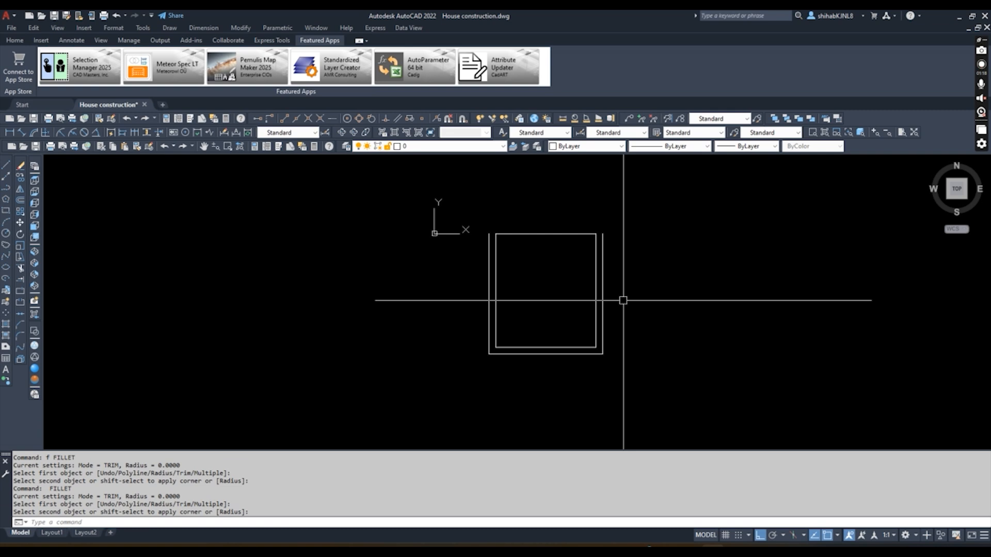
{"action": "middle_click_drag", "start_coordinate": [634, 292], "coordinate": [641, 356]}
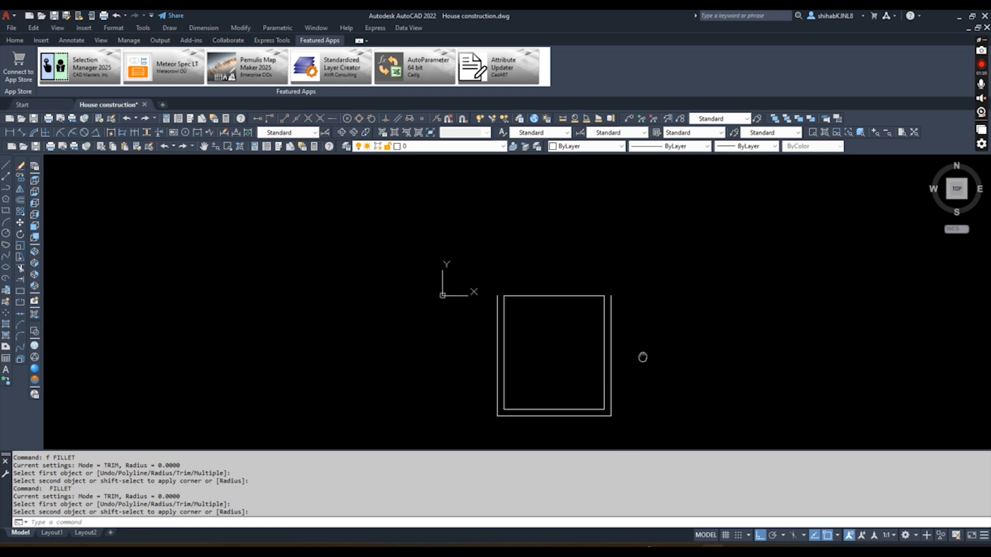
{"action": "scroll", "coordinate": [603, 299], "scroll_direction": "down", "scroll_amount": 4}
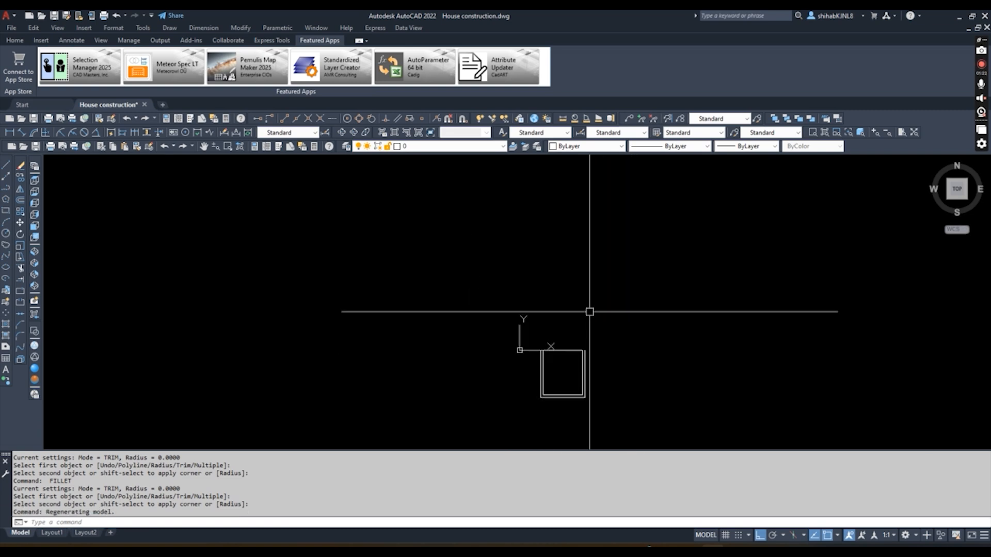
{"action": "middle_click_drag", "start_coordinate": [589, 314], "coordinate": [595, 353]}
{"action": "key", "text": "Escape"}
{"action": "key", "text": "Escape"}
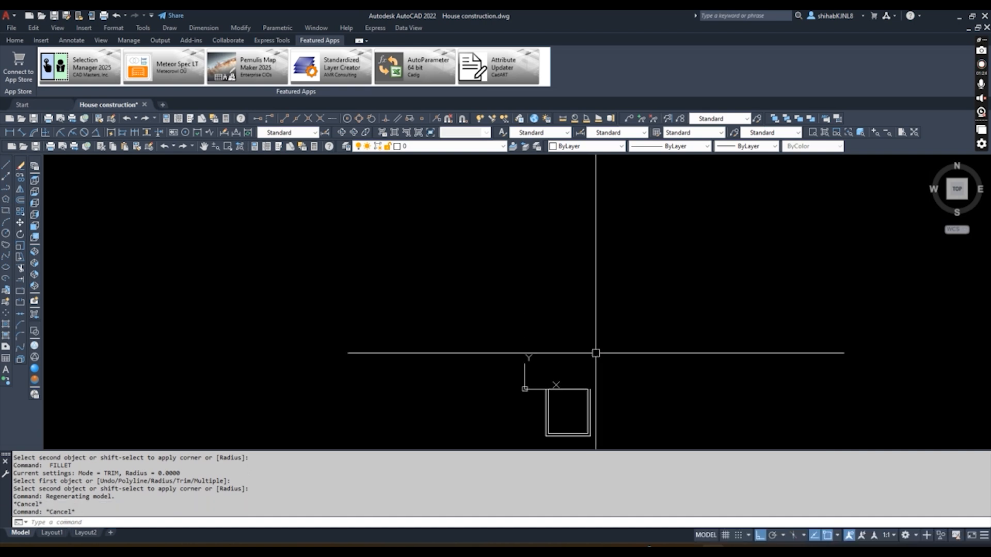
{"action": "type", "text": "o"}
{"action": "key", "text": "Return"}
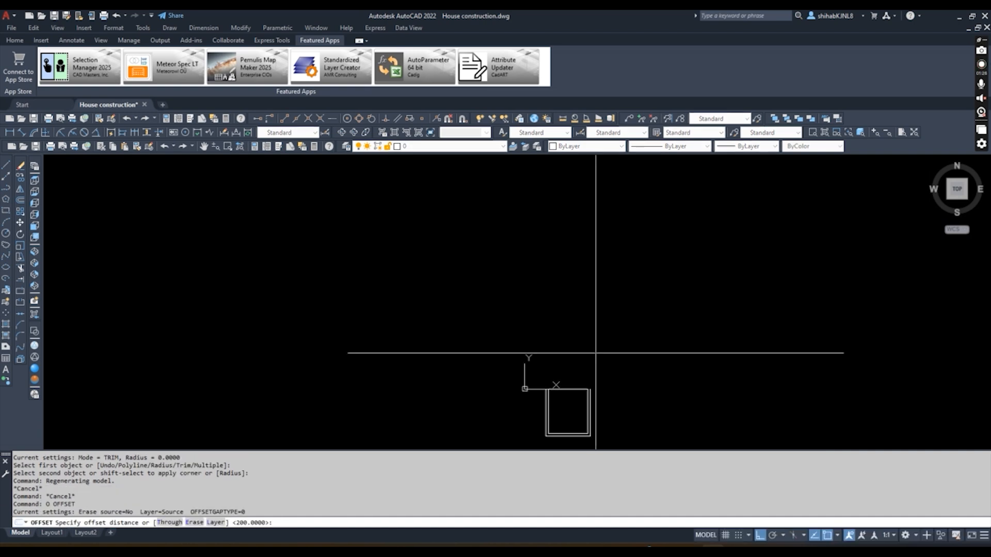
{"action": "type", "text": "3800"}
{"action": "key", "text": "Return"}
{"action": "key", "text": "Escape"}
{"action": "key", "text": "Escape"}
- Offset the room's top line upward by 200
{"action": "key", "text": "Return"}
{"action": "type", "text": "200"}
{"action": "key", "text": "Return"}
{"action": "scroll", "coordinate": [587, 390], "scroll_direction": "up", "scroll_amount": 2}
{"action": "left_click", "coordinate": [551, 377]}
{"action": "left_click", "coordinate": [550, 362]}
{"action": "key", "text": "Escape"}
- Offset the upper wall line 3800 upward to set the second room's top line
{"action": "key", "text": "Return"}
{"action": "type", "text": "38"}
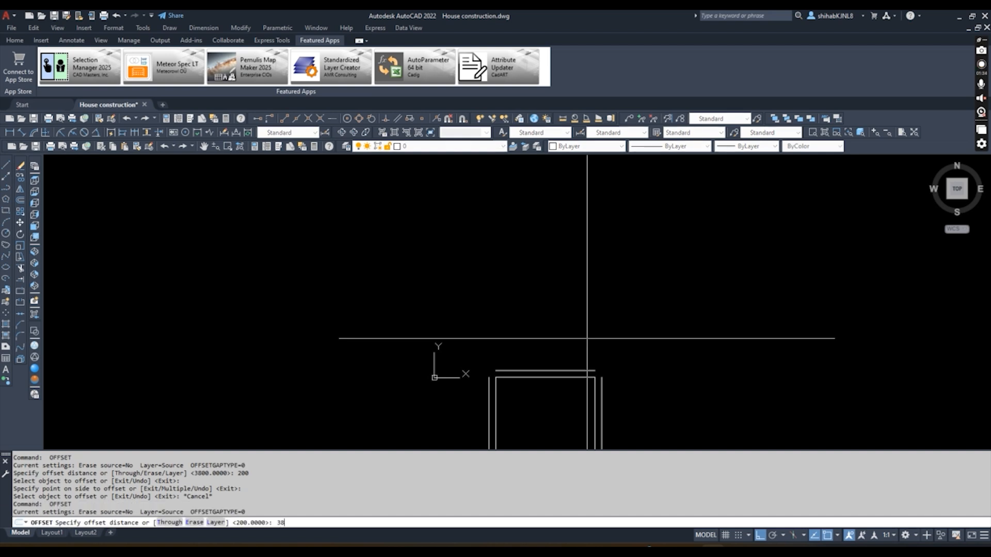
{"action": "key", "text": "Return"}
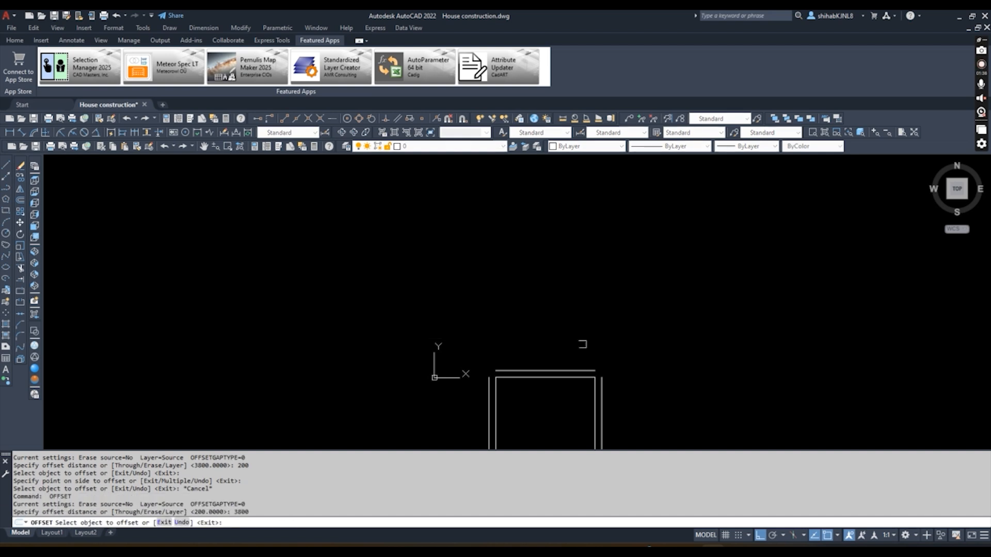
{"action": "left_click", "coordinate": [557, 373]}
{"action": "left_click", "coordinate": [552, 294]}
{"action": "scroll", "coordinate": [560, 295], "scroll_direction": "down", "scroll_amount": 3}
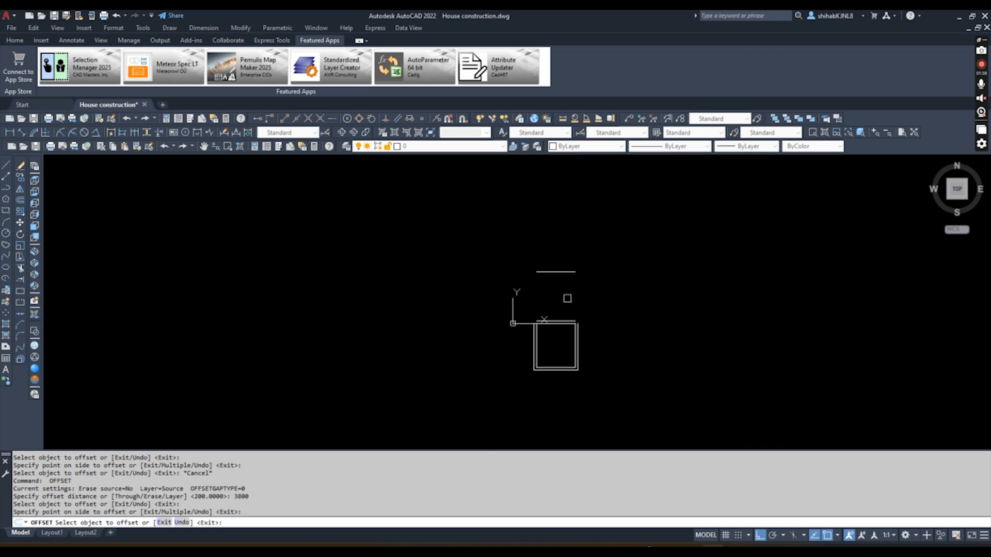
{"action": "key", "text": "Escape"}
- Fillet the second room's top line with the inner right wall line, extending that wall up to a corner
{"action": "scroll", "coordinate": [611, 306], "scroll_direction": "up", "scroll_amount": 4}
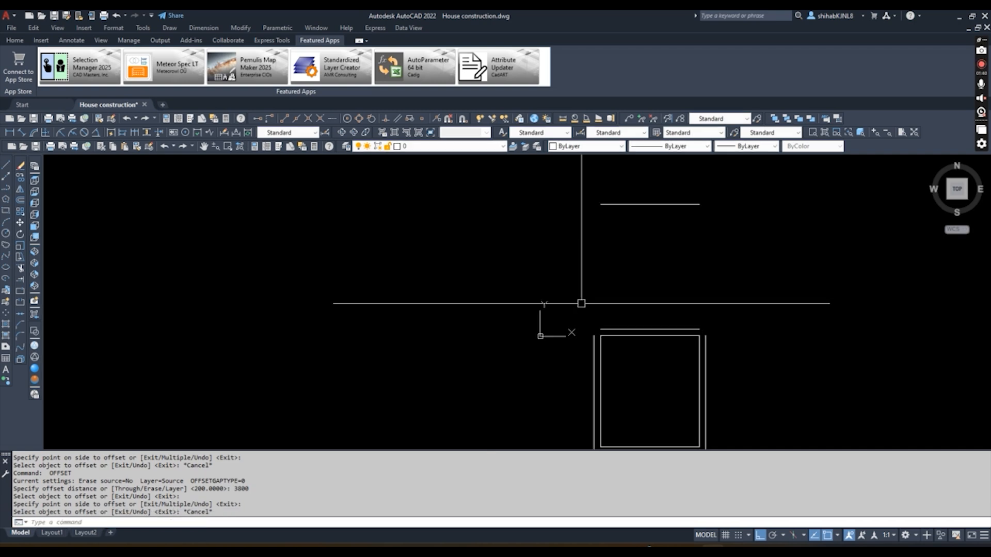
{"action": "middle_click_drag", "start_coordinate": [611, 306], "coordinate": [552, 309]}
{"action": "key", "text": "Escape"}
{"action": "type", "text": "f"}
{"action": "key", "text": "Return"}
{"action": "left_click", "coordinate": [609, 209]}
{"action": "key", "text": "Escape"}
{"action": "key", "text": "Escape"}
{"action": "key", "text": "Escape"}
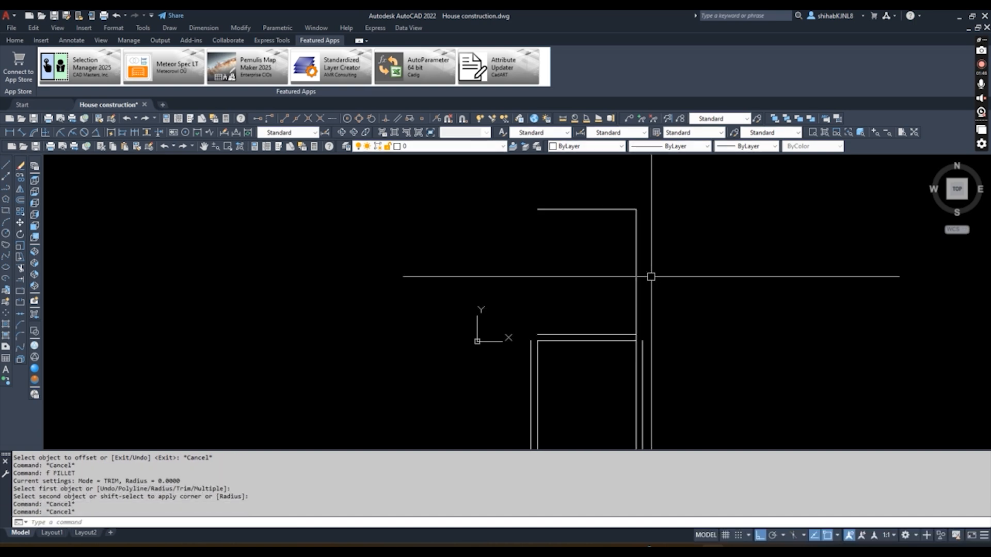
- Offset the second room's top line upward by 200
{"action": "type", "text": "o"}
{"action": "key", "text": "Return"}
{"action": "type", "text": "200"}
{"action": "key", "text": "Return"}
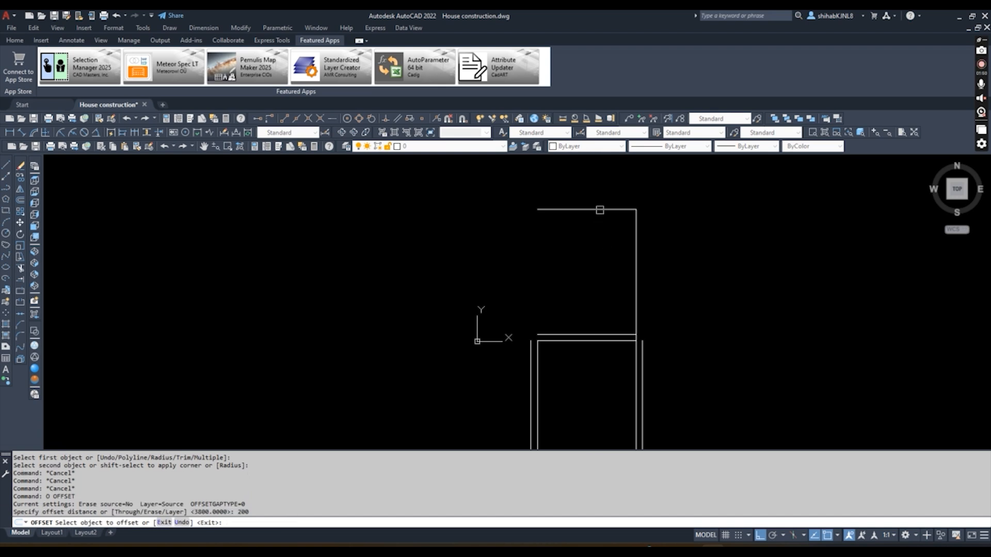
{"action": "left_click", "coordinate": [600, 210]}
{"action": "left_click", "coordinate": [599, 172]}
{"action": "key", "text": "Escape"}
{"action": "key", "text": "Escape"}
- Offset the second room's right wall line 3600 to the left
{"action": "middle_click_drag", "start_coordinate": [542, 261], "coordinate": [601, 266]}
{"action": "key", "text": "Escape"}
{"action": "key", "text": "Escape"}
{"action": "type", "text": "o"}
{"action": "key", "text": "Return"}
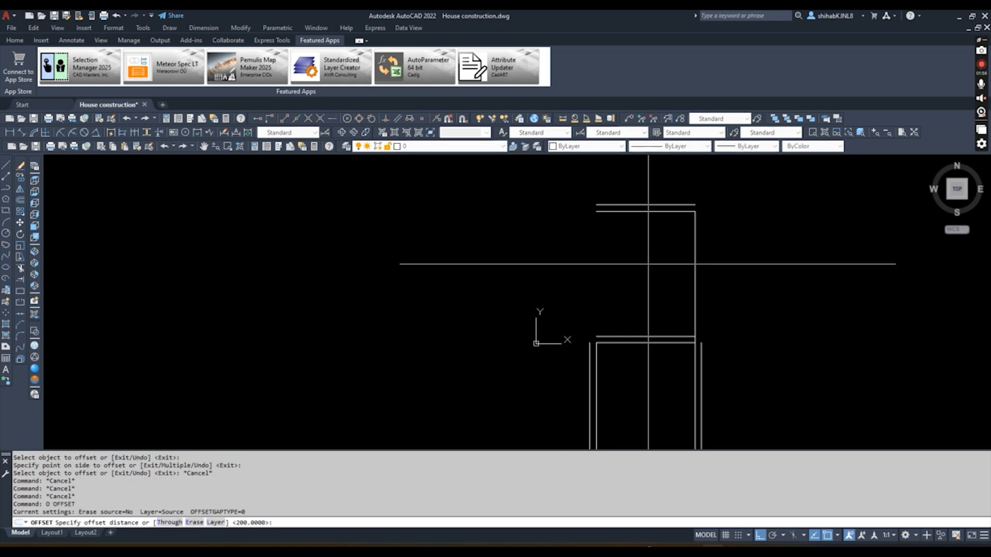
{"action": "type", "text": "360"}
{"action": "key", "text": "Return"}
{"action": "left_click", "coordinate": [697, 256]}
{"action": "left_click", "coordinate": [574, 247]}
{"action": "key", "text": "Escape"}
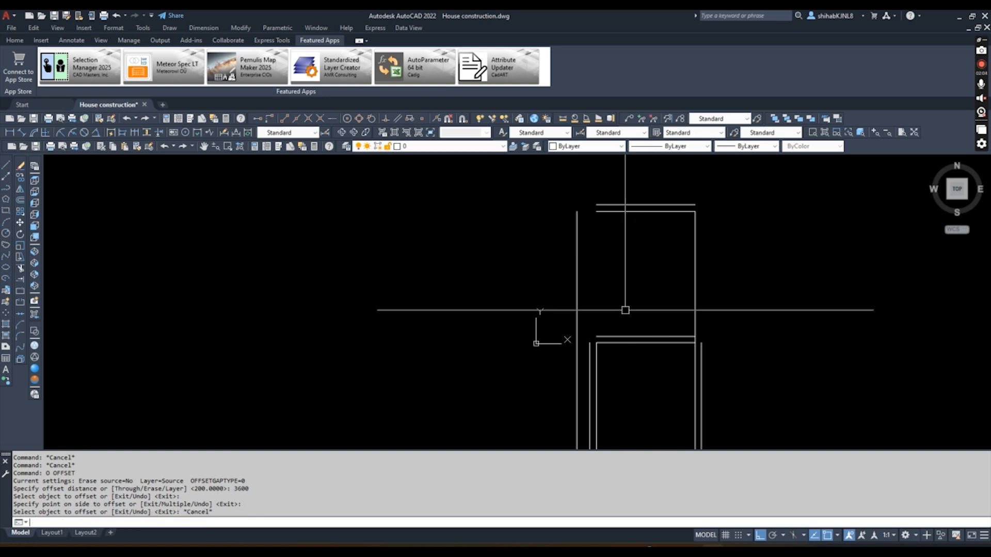
- Fillet the second room's left wall line with its bottom and top lines to close both left corners
{"action": "type", "text": "f"}
{"action": "key", "text": "Return"}
{"action": "left_click", "coordinate": [577, 292]}
{"action": "left_click", "coordinate": [623, 336]}
{"action": "key", "text": "Return"}
{"action": "left_click", "coordinate": [578, 239]}
{"action": "left_click", "coordinate": [608, 211]}
{"action": "key", "text": "Escape"}
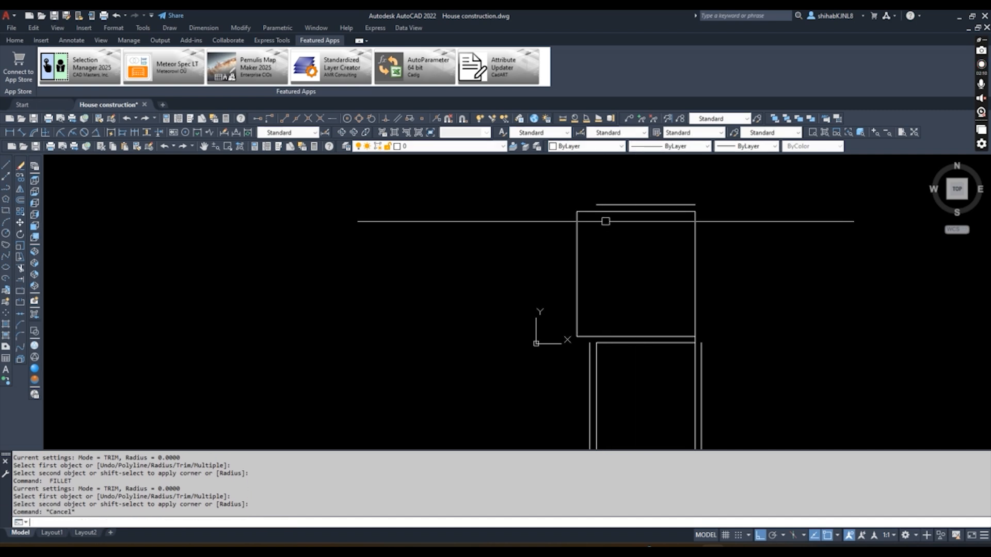
- Offset the second room's left wall line 200 outward to the left
{"action": "type", "text": "o"}
{"action": "key", "text": "Return"}
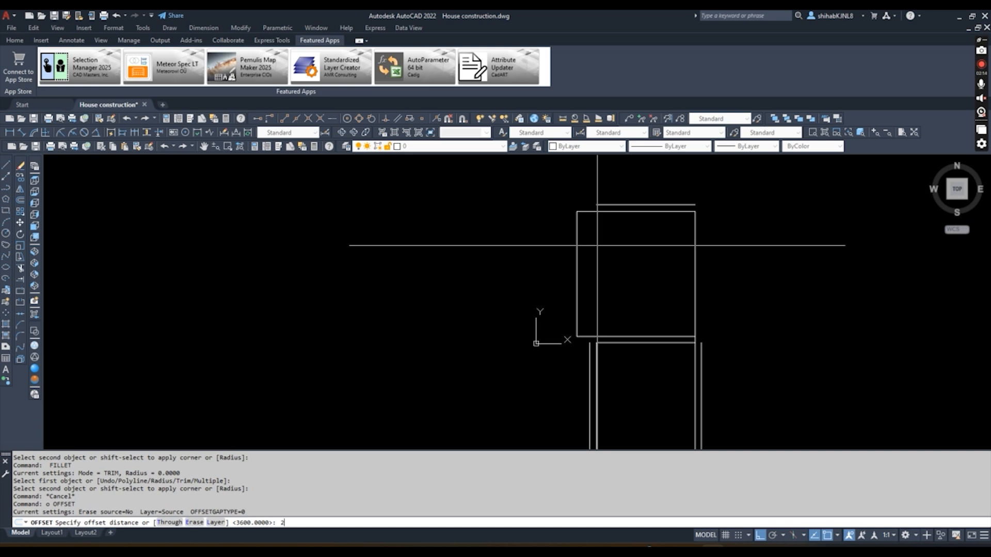
{"action": "key", "text": "Return"}
{"action": "left_click", "coordinate": [499, 243]}
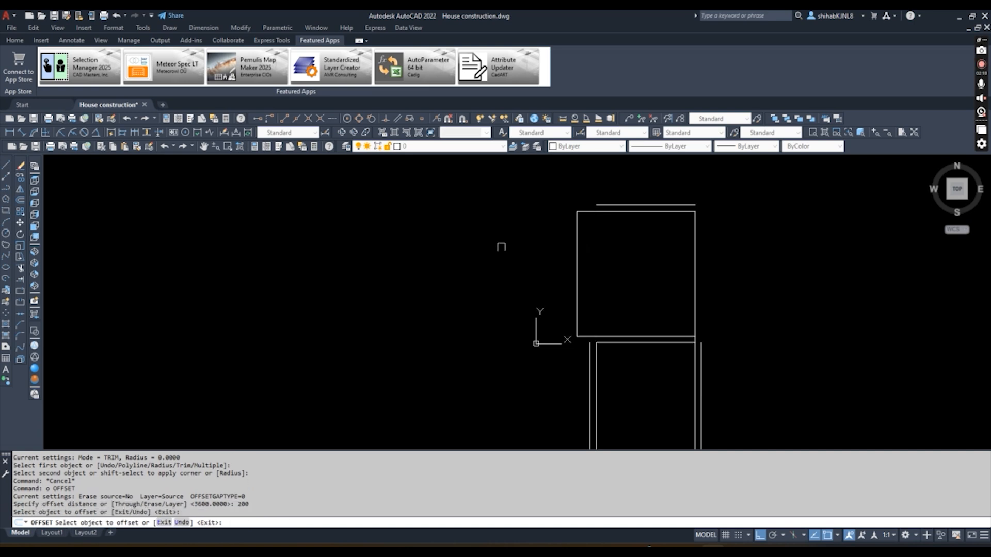
{"action": "left_click", "coordinate": [576, 254]}
{"action": "left_click", "coordinate": [517, 243]}
{"action": "key", "text": "Escape"}
{"action": "key", "text": "Escape"}
- Fillet the second room's outer left wall line with its outer top line and with the first room's top line
{"action": "type", "text": "f"}
{"action": "key", "text": "Return"}
{"action": "left_click", "coordinate": [604, 204]}
{"action": "left_click", "coordinate": [570, 231]}
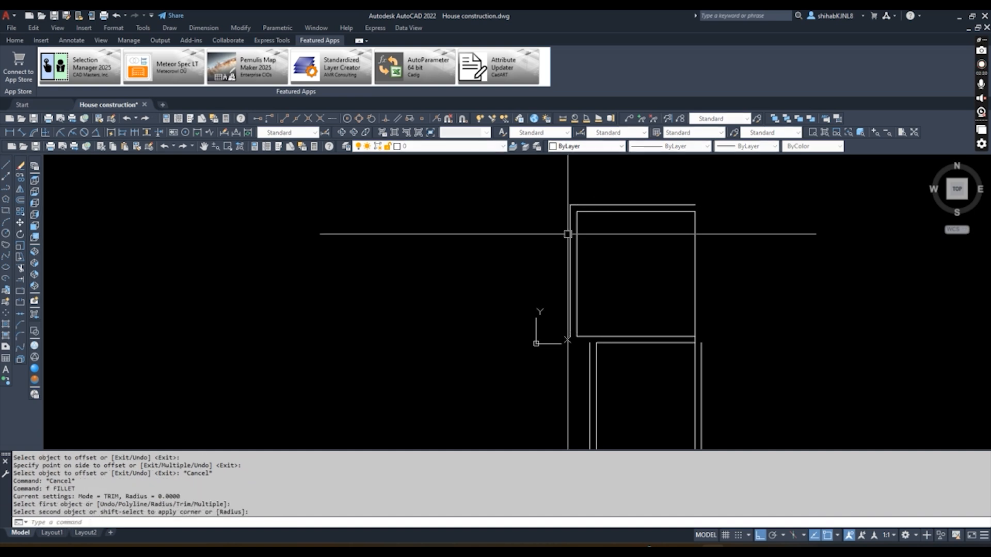
{"action": "key", "text": "Return"}
{"action": "left_click", "coordinate": [570, 313]}
{"action": "left_click", "coordinate": [606, 343]}
- Trim the line crossing the top of the first room's left wall where it meets the second room
{"action": "middle_click_drag", "start_coordinate": [659, 342], "coordinate": [628, 296]}
{"action": "scroll", "coordinate": [576, 308], "scroll_direction": "up", "scroll_amount": 5}
{"action": "key", "text": "Escape"}
{"action": "type", "text": "tr"}
{"action": "key", "text": "Return"}
{"action": "left_click", "coordinate": [551, 288]}
{"action": "scroll", "coordinate": [560, 251], "scroll_direction": "down", "scroll_amount": 2}
{"action": "left_click", "coordinate": [595, 269]}
{"action": "mouse_move", "coordinate": [594, 319]}
{"action": "middle_mouse_down"}
{"action": "mouse_move", "coordinate": [572, 298]}
{"action": "mouse_move", "coordinate": [614, 344]}
{"action": "mouse_move", "coordinate": [593, 285]}
{"action": "mouse_move", "coordinate": [526, 354]}
{"action": "middle_mouse_up"}
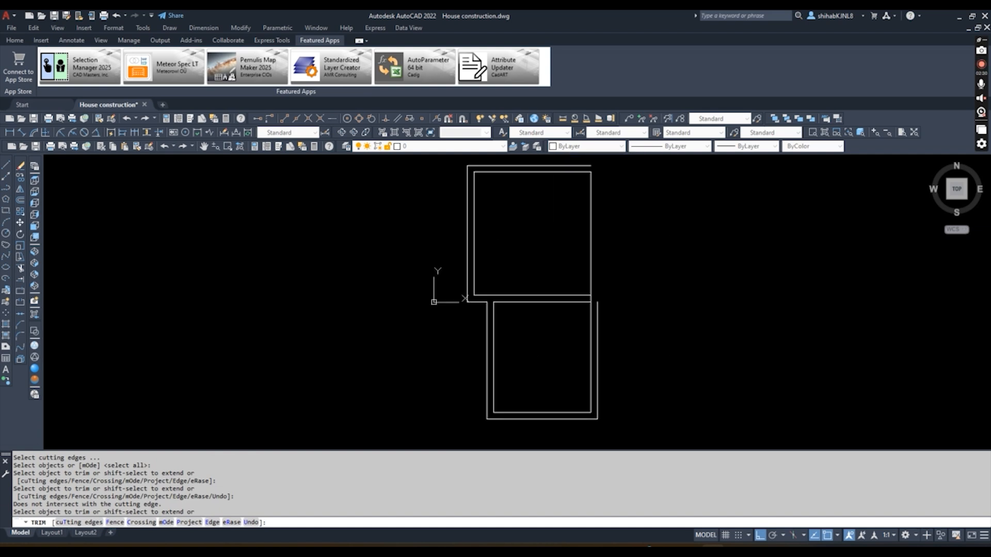
{"action": "left_click", "coordinate": [599, 304]}
{"action": "middle_click_drag", "start_coordinate": [599, 305], "coordinate": [578, 347]}
{"action": "middle_click_drag", "start_coordinate": [633, 325], "coordinate": [570, 311]}
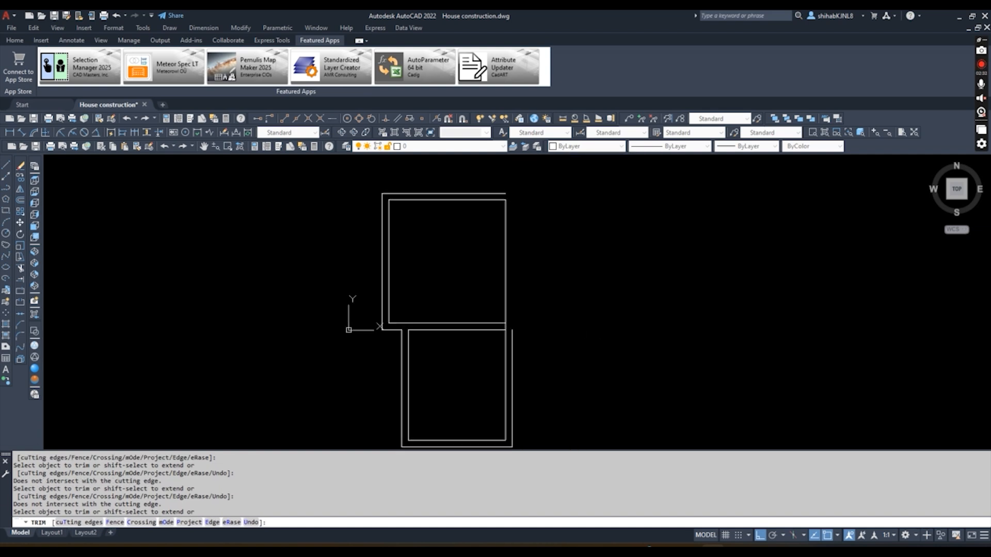
{"action": "key", "text": "Escape"}
{"action": "key", "text": "Escape"}
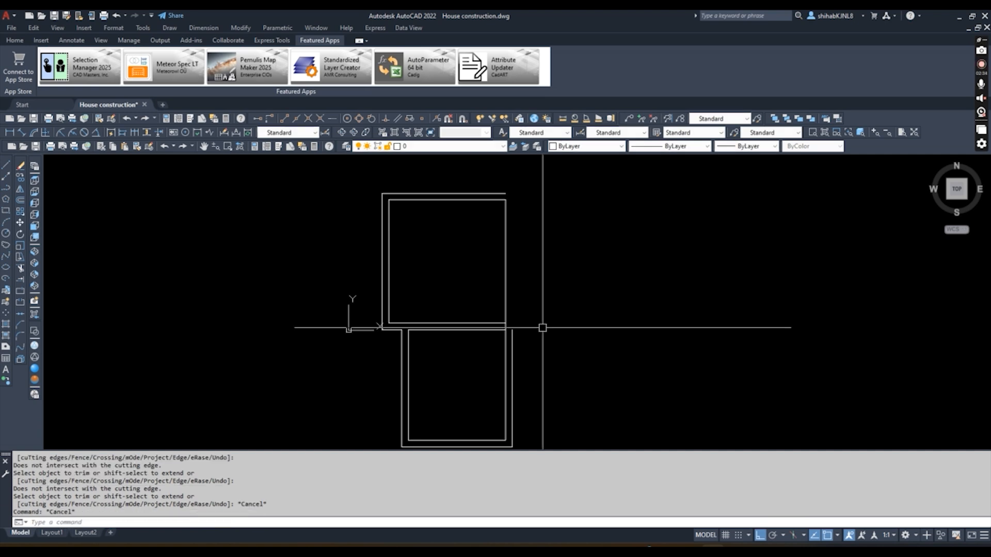
- Offset the first room's outer right wall line 2500 to the right
{"action": "type", "text": "o"}
{"action": "key", "text": "Return"}
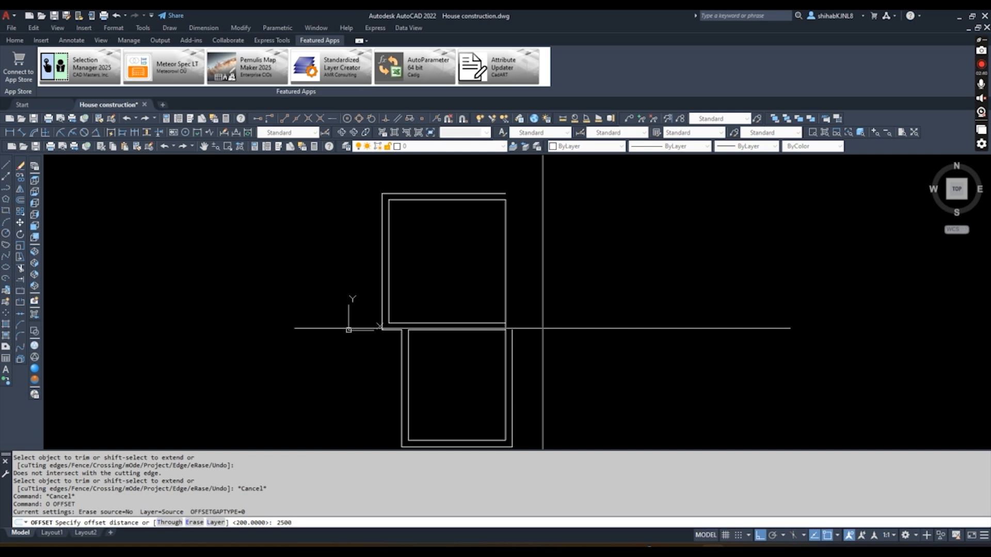
{"action": "type", "text": "2500"}
{"action": "key", "text": "Return"}
{"action": "middle_click_drag", "start_coordinate": [543, 358], "coordinate": [490, 280]}
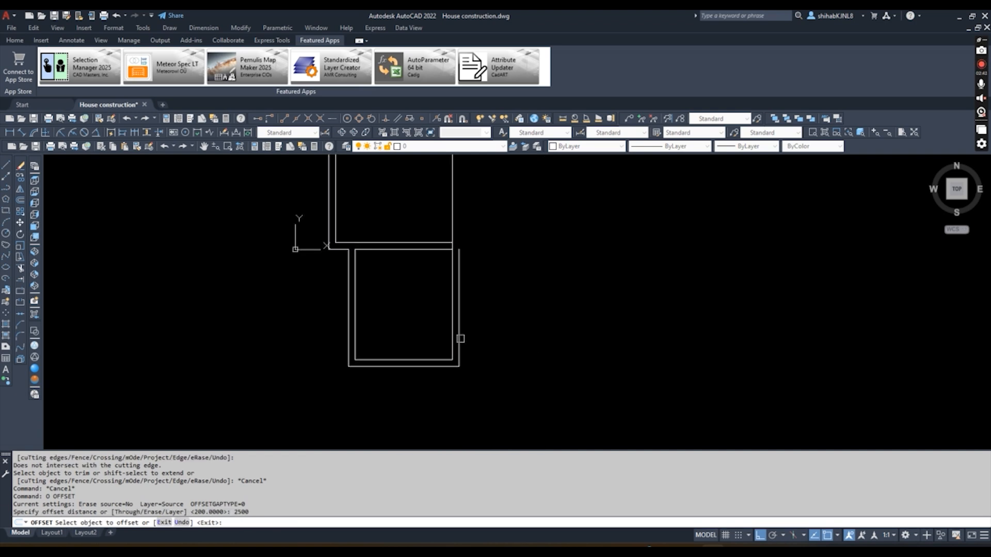
{"action": "left_click", "coordinate": [460, 338]}
{"action": "left_click", "coordinate": [561, 336]}
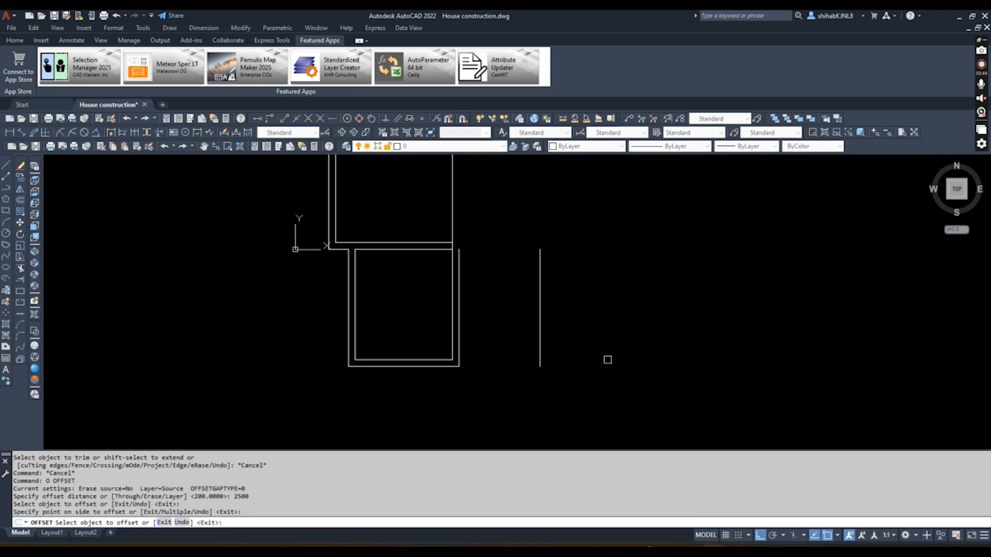
{"action": "key", "text": "Escape"}
{"action": "key", "text": "Escape"}
- Offset the new vertical line another 200 to the right
{"action": "key", "text": "Return"}
{"action": "type", "text": "200"}
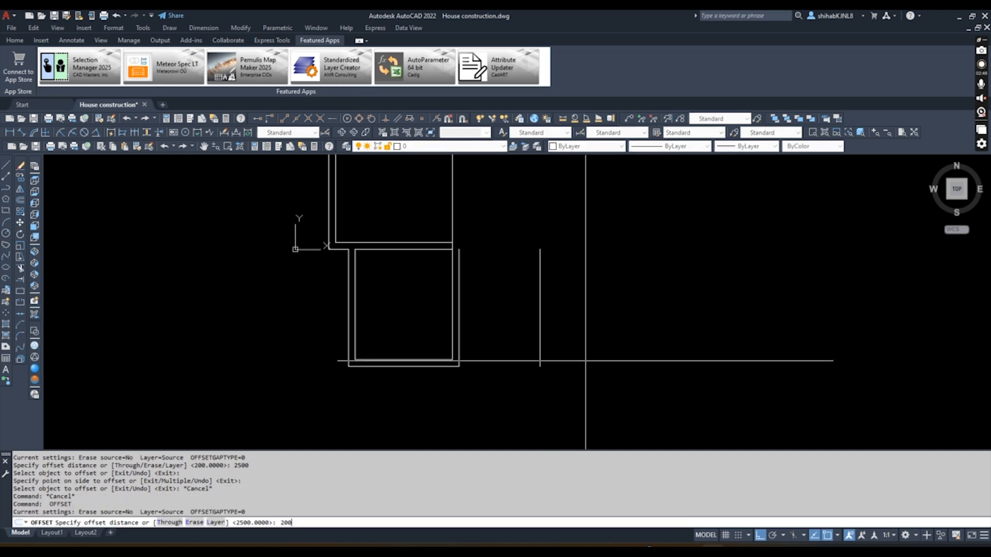
{"action": "key", "text": "Return"}
{"action": "left_click", "coordinate": [540, 343]}
{"action": "left_click", "coordinate": [635, 338]}
{"action": "key", "text": "Escape"}
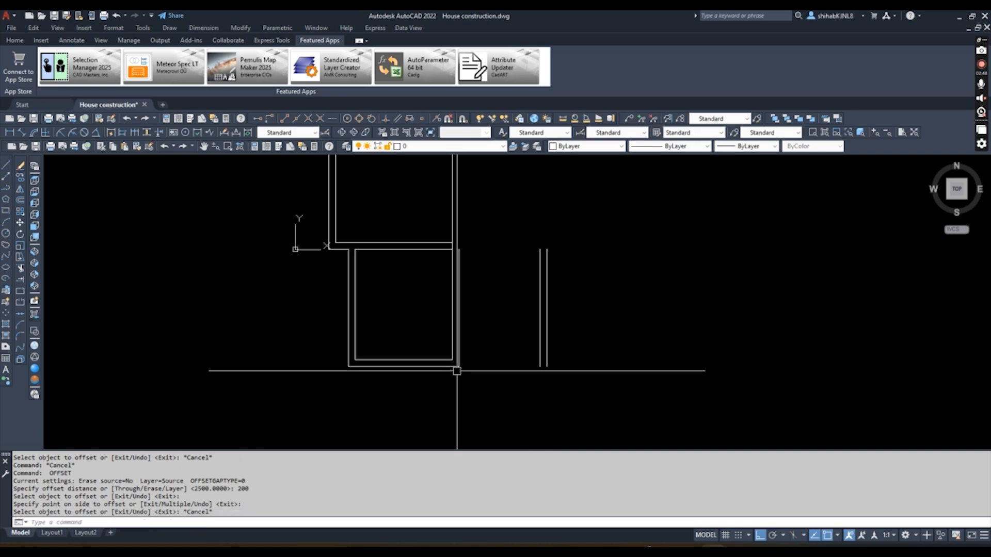
{"action": "type", "text": "f"}
{"action": "key", "text": "Return"}
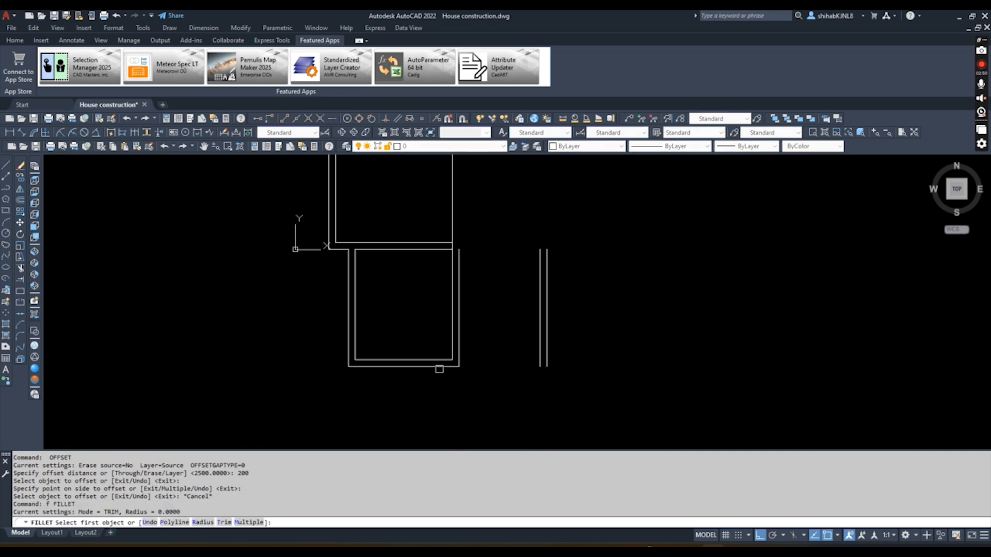
{"action": "key", "text": "Escape"}
{"action": "key", "text": "Escape"}
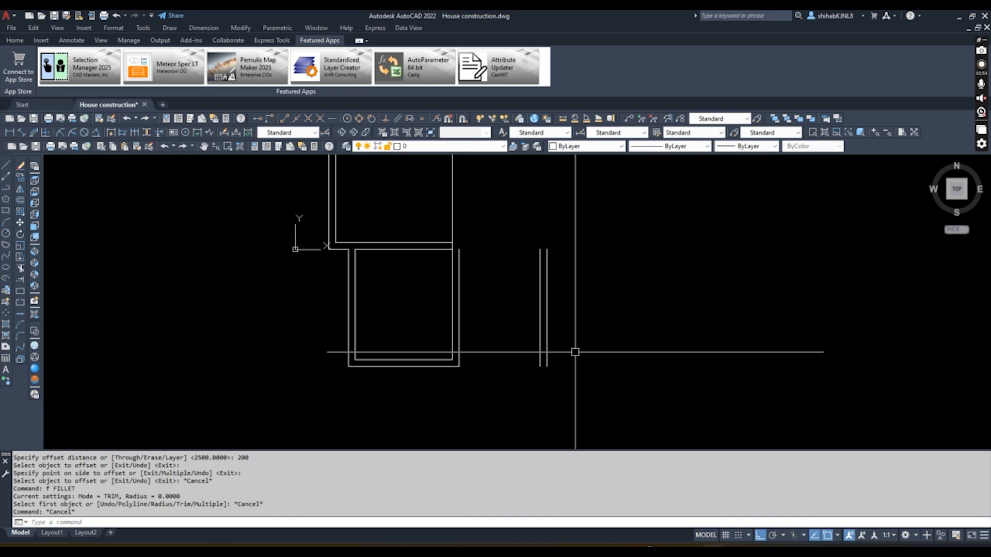
- Draw a short horizontal line joining the bottom ends of the two detached vertical lines
{"action": "type", "text": "l"}
{"action": "key", "text": "Return"}
{"action": "left_click", "coordinate": [547, 366]}
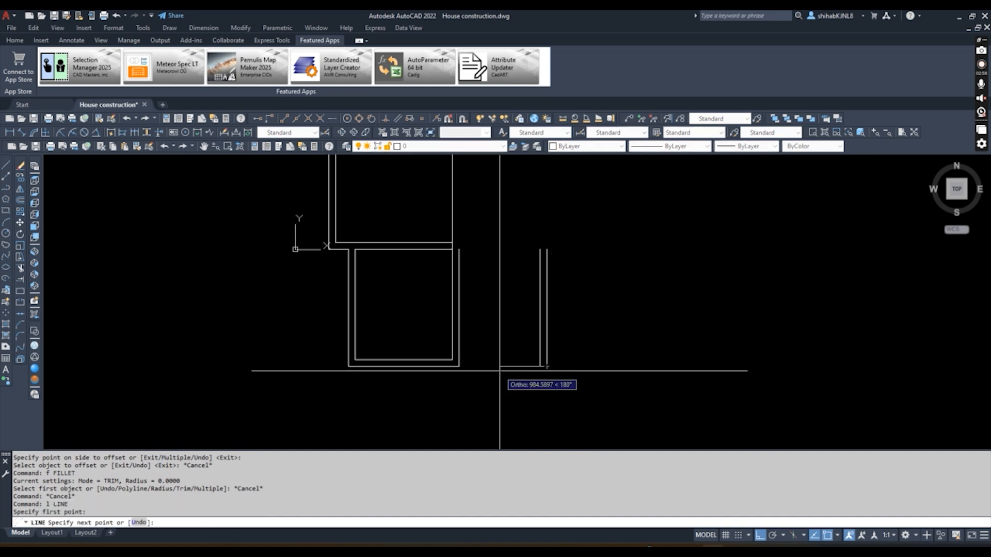
{"action": "left_click", "coordinate": [540, 367]}
{"action": "key", "text": "Escape"}
{"action": "key", "text": "Escape"}
{"action": "key", "text": "Escape"}
{"action": "scroll", "coordinate": [550, 363], "scroll_direction": "up", "scroll_amount": 5}
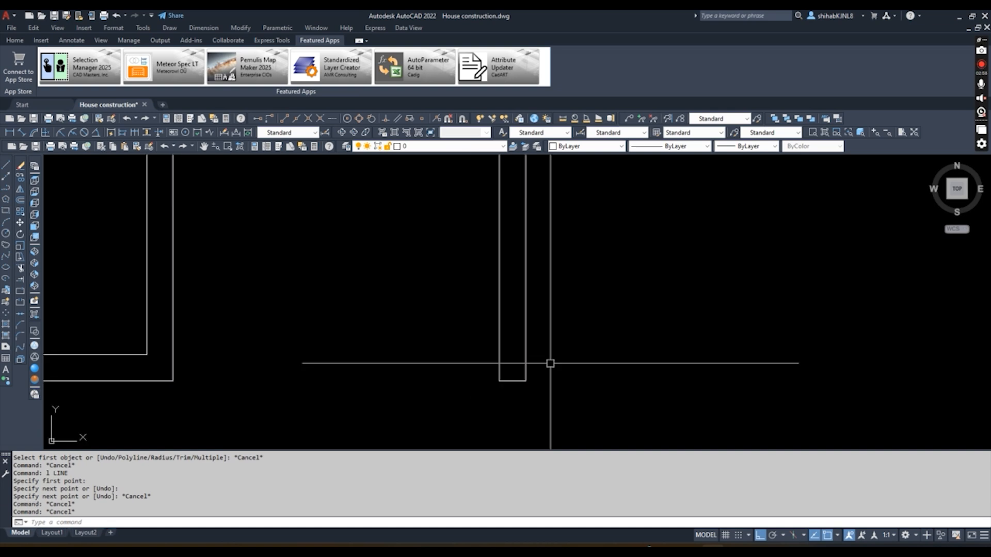
- Offset the short horizontal line 200 upward between the two detached vertical lines
{"action": "type", "text": "o"}
{"action": "key", "text": "Return"}
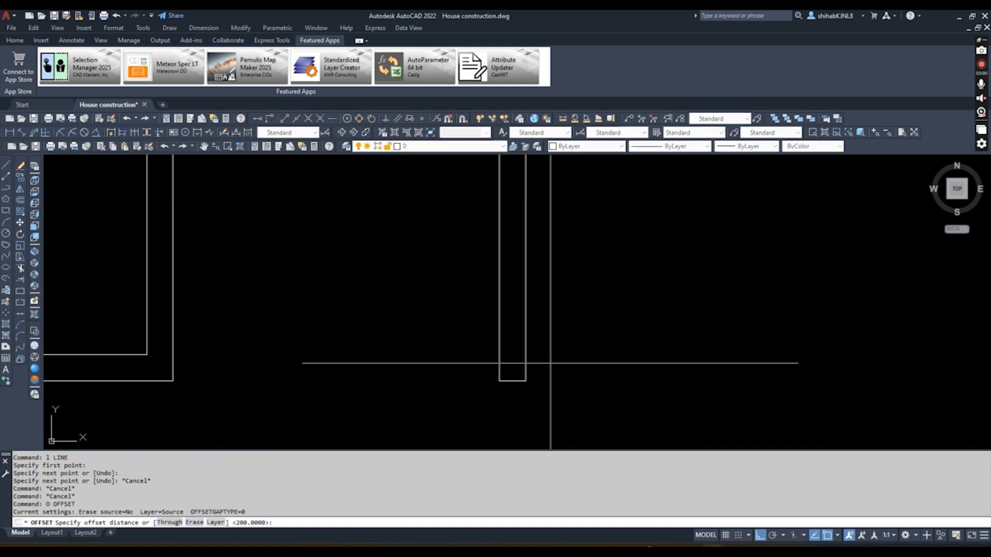
{"action": "key", "text": "Return"}
{"action": "left_click", "coordinate": [518, 382]}
{"action": "left_click", "coordinate": [512, 317]}
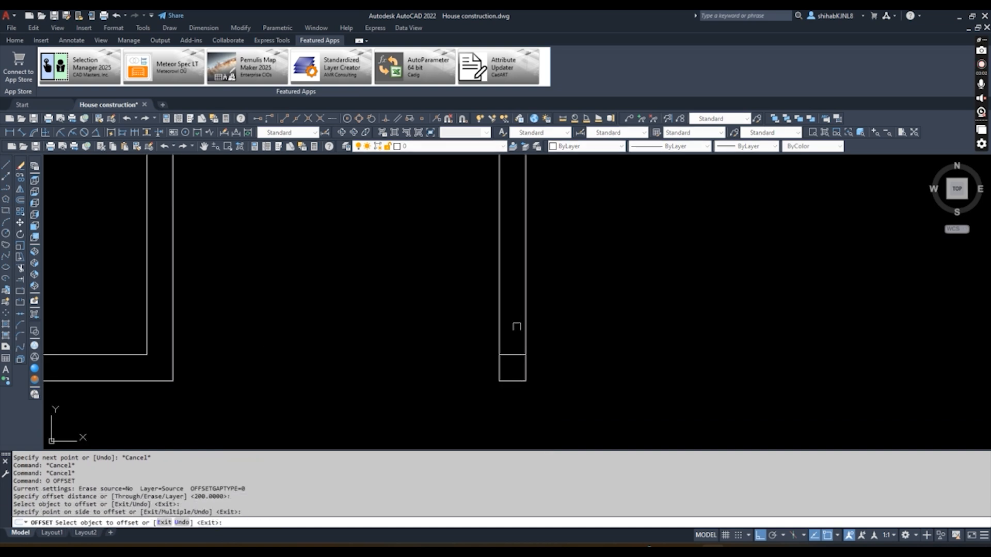
{"action": "key", "text": "Escape"}
- Trim both detached vertical lines above the upper short line, leaving a 200 by 200 column square
{"action": "scroll", "coordinate": [517, 326], "scroll_direction": "down", "scroll_amount": 2}
{"action": "type", "text": "tr"}
{"action": "key", "text": "Return"}
{"action": "key", "text": "Return"}
{"action": "left_click", "coordinate": [507, 319]}
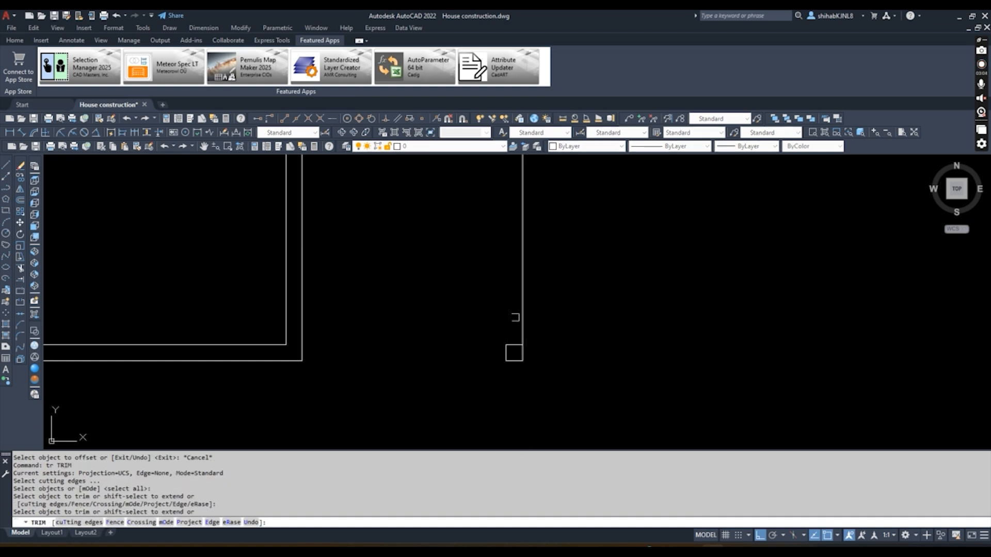
{"action": "left_click", "coordinate": [524, 312]}
{"action": "middle_click_drag", "start_coordinate": [538, 299], "coordinate": [546, 343]}
{"action": "key", "text": "Escape"}
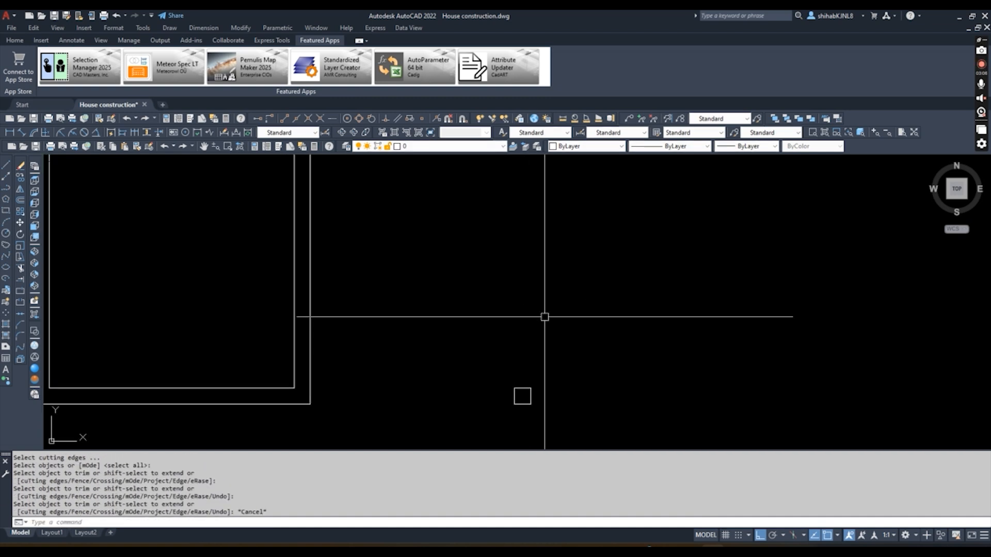
{"action": "scroll", "coordinate": [503, 316], "scroll_direction": "down", "scroll_amount": 3}
{"action": "mouse_move", "coordinate": [465, 311]}
{"action": "middle_mouse_down"}
{"action": "mouse_move", "coordinate": [467, 345]}
{"action": "mouse_move", "coordinate": [454, 334]}
{"action": "mouse_move", "coordinate": [462, 337]}
{"action": "middle_mouse_up"}
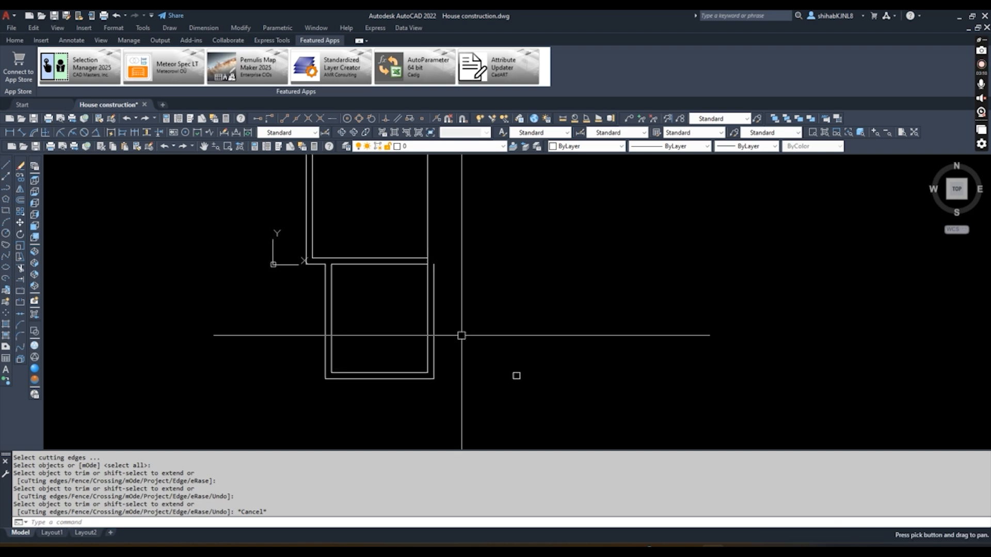
- Offset the first room's inner bottom wall line 2000 upward
{"action": "type", "text": "o"}
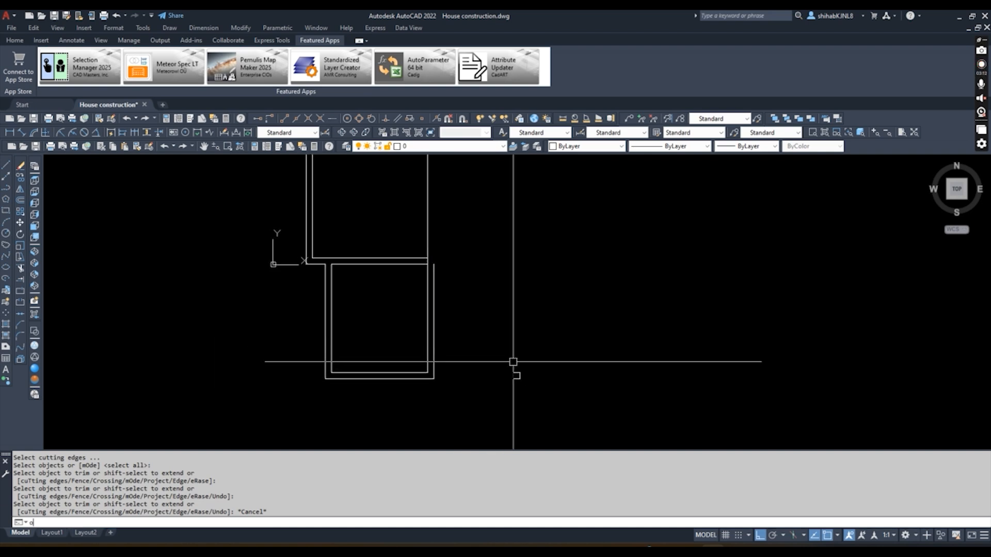
{"action": "key", "text": "Return"}
{"action": "type", "text": "200"}
{"action": "key", "text": "Return"}
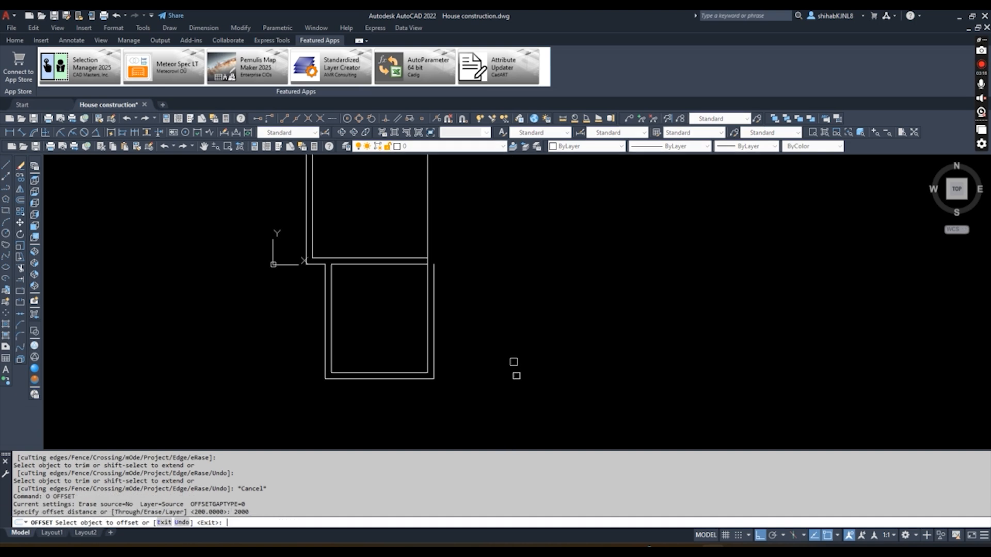
{"action": "left_click", "coordinate": [407, 373]}
{"action": "left_click", "coordinate": [413, 315]}
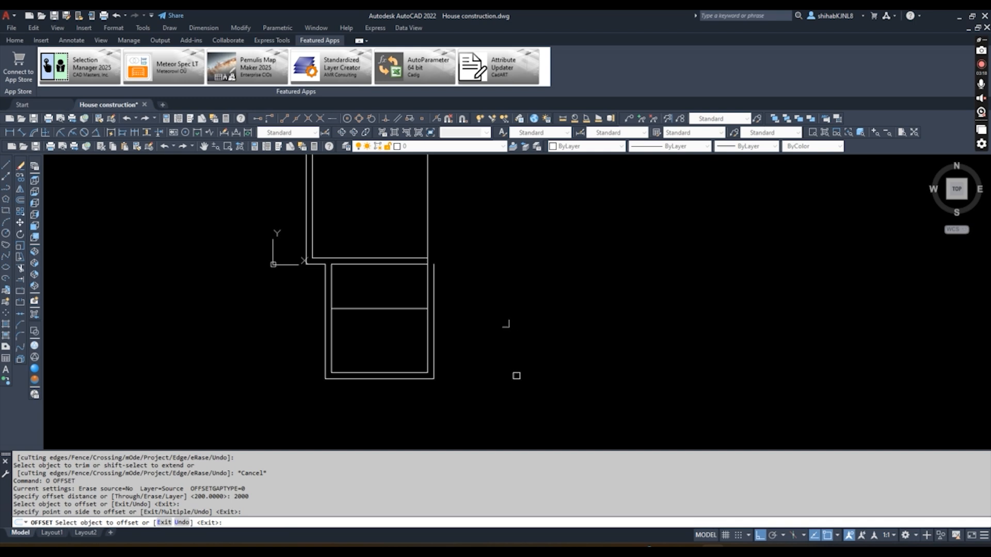
{"action": "middle_click_drag", "start_coordinate": [552, 326], "coordinate": [335, 325]}
{"action": "key", "text": "Escape"}
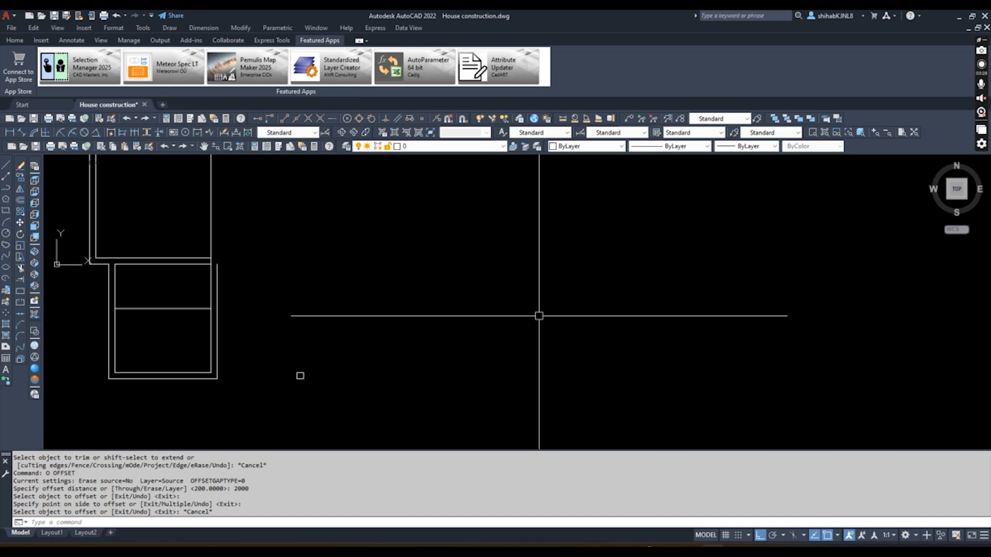
{"action": "mouse_move", "coordinate": [539, 316]}
{"action": "middle_mouse_down"}
{"action": "mouse_move", "coordinate": [593, 398]}
{"action": "mouse_move", "coordinate": [564, 305]}
{"action": "middle_mouse_up"}
{"action": "scroll", "coordinate": [517, 306], "scroll_direction": "down", "scroll_amount": 2}
{"action": "mouse_move", "coordinate": [277, 281]}
{"action": "middle_mouse_down"}
{"action": "mouse_move", "coordinate": [396, 335]}
{"action": "mouse_move", "coordinate": [383, 286]}
{"action": "middle_mouse_up"}
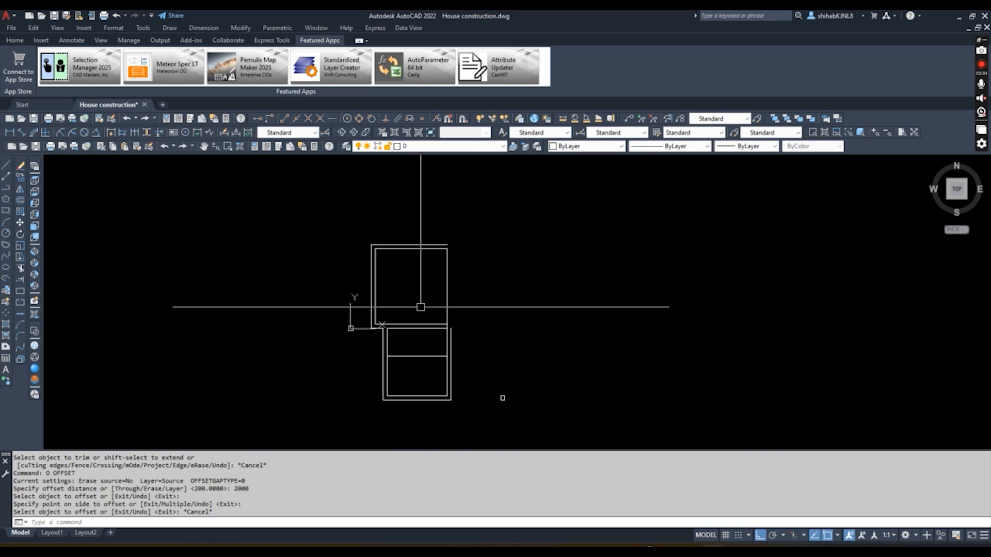
{"action": "key", "text": "Escape"}
{"action": "scroll", "coordinate": [480, 388], "scroll_direction": "up", "scroll_amount": 4}
{"action": "type", "text": "o"}
{"action": "key", "text": "Return"}
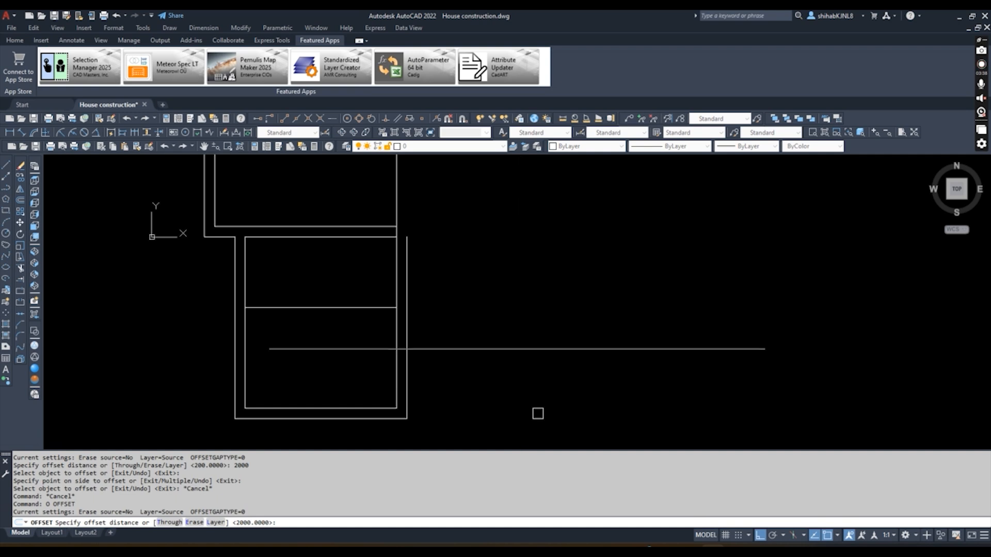
{"action": "key", "text": "Escape"}
- Stretch the right end of the horizontal line inside the first room far beyond the right wall
{"action": "left_click", "coordinate": [364, 308]}
{"action": "left_click", "coordinate": [397, 308]}
{"action": "left_click", "coordinate": [708, 287]}
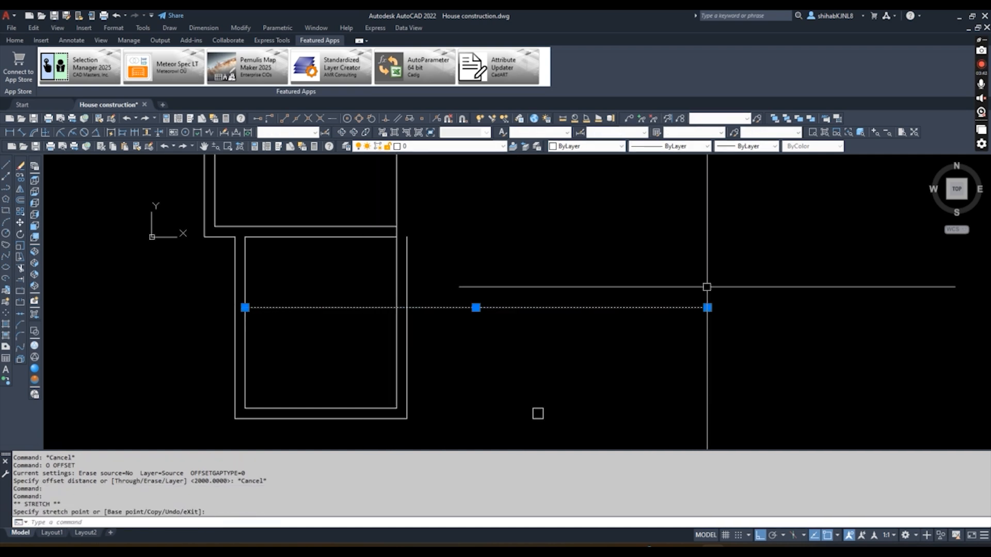
{"action": "key", "text": "Escape"}
- Trim away the part of the stretched line inside the first room, back to the outer right wall line
{"action": "type", "text": "tr"}
{"action": "key", "text": "Return"}
{"action": "left_click", "coordinate": [407, 281]}
{"action": "key", "text": "Return"}
{"action": "left_click", "coordinate": [376, 305]}
{"action": "left_click", "coordinate": [457, 308]}
{"action": "key", "text": "Escape"}
{"action": "key", "text": "Escape"}
- Offset the trimmed horizontal line 200 upward to form a wall
{"action": "type", "text": "o"}
{"action": "key", "text": "Return"}
{"action": "type", "text": "200"}
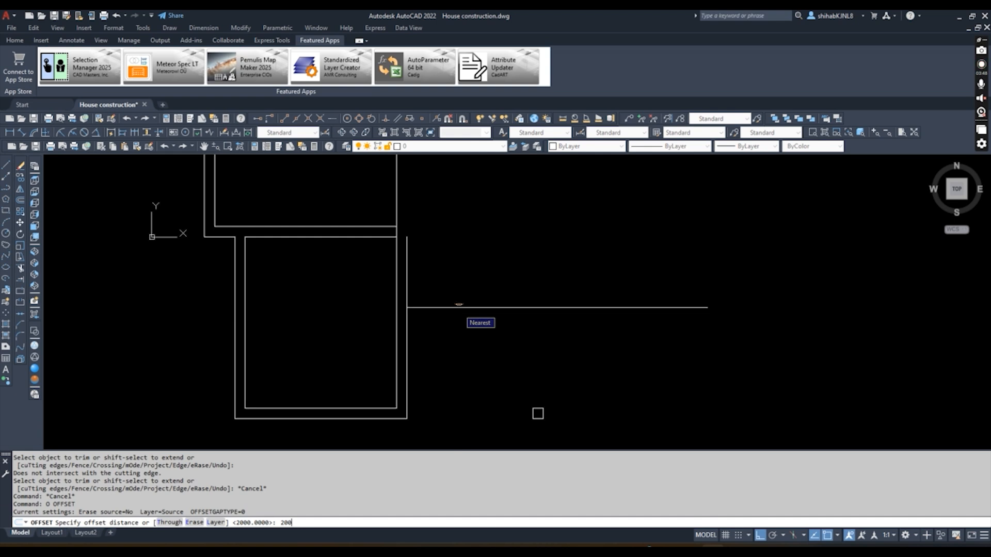
{"action": "key", "text": "Return"}
{"action": "left_click", "coordinate": [459, 308]}
{"action": "left_click", "coordinate": [460, 243]}
{"action": "key", "text": "Escape"}
{"action": "key", "text": "Escape"}
{"action": "key", "text": "Escape"}
- Fillet the first room's outer right wall line with the lower line of the new horizontal wall
{"action": "type", "text": "f"}
{"action": "key", "text": "Return"}
{"action": "left_click", "coordinate": [407, 318]}
{"action": "left_click", "coordinate": [422, 308]}
{"action": "key", "text": "Return"}
{"action": "middle_click_drag", "start_coordinate": [471, 263], "coordinate": [466, 340]}
{"action": "key", "text": "Escape"}
- Offset the second room's inner right wall line 200 to the right
{"action": "type", "text": "o"}
{"action": "key", "text": "Return"}
{"action": "key", "text": "Return"}
{"action": "left_click", "coordinate": [409, 252]}
{"action": "left_click", "coordinate": [416, 248]}
{"action": "key", "text": "Escape"}
{"action": "key", "text": "Escape"}
{"action": "type", "text": "f"}
{"action": "key", "text": "Return"}
{"action": "left_click", "coordinate": [418, 309]}
{"action": "key", "text": "Escape"}
{"action": "key", "text": "Escape"}
- Extend the lower line of the wall between the two rooms to the new outer right wall line
{"action": "type", "text": "ex"}
{"action": "key", "text": "Return"}
{"action": "key", "text": "Return"}
{"action": "left_click", "coordinate": [398, 343]}
{"action": "left_click", "coordinate": [403, 336]}
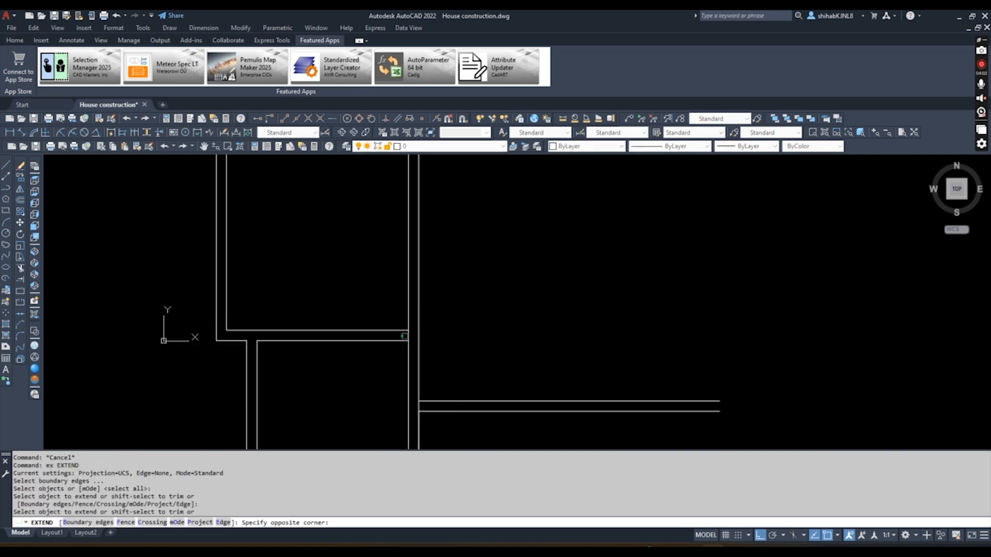
{"action": "left_click", "coordinate": [395, 344]}
{"action": "key", "text": "Escape"}
{"action": "key", "text": "Escape"}
- Trim the inner right wall line between the two lines of the wall separating the rooms
{"action": "type", "text": "tr"}
{"action": "key", "text": "Return"}
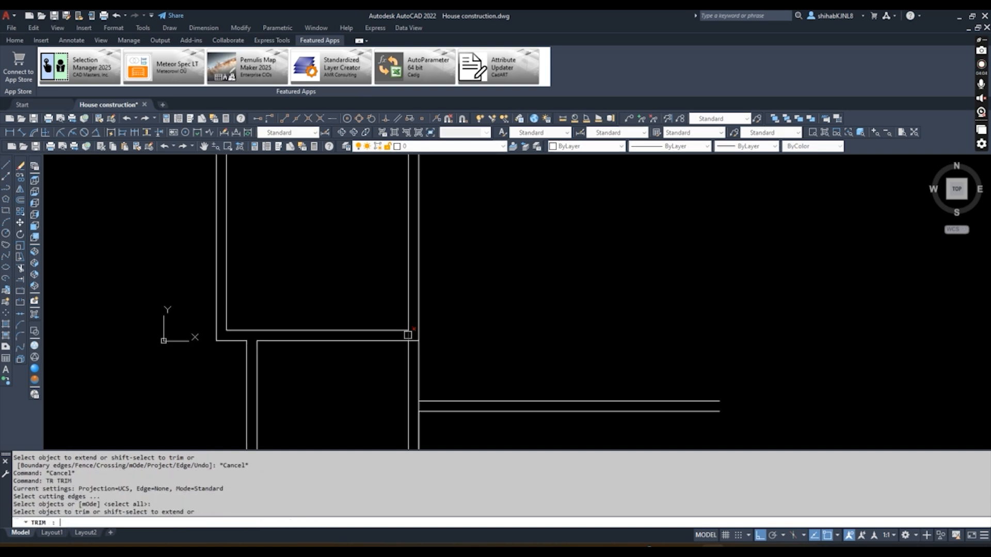
{"action": "scroll", "coordinate": [436, 282], "scroll_direction": "down", "scroll_amount": 3}
{"action": "key", "text": "Escape"}
- Extend the upper line of the new horizontal wall left to the first room's inner right wall line
{"action": "type", "text": "ex"}
{"action": "key", "text": "Return"}
{"action": "key", "text": "Return"}
{"action": "left_click", "coordinate": [432, 344]}
{"action": "key", "text": "Escape"}
- Trim the right wall lines between the second room's bottom wall and the new horizontal wall to leave an opening
{"action": "type", "text": "tr"}
{"action": "key", "text": "Return"}
{"action": "key", "text": "Return"}
{"action": "left_click", "coordinate": [418, 317]}
{"action": "left_click", "coordinate": [425, 330]}
{"action": "scroll", "coordinate": [427, 350], "scroll_direction": "up", "scroll_amount": 2}
{"action": "left_click", "coordinate": [427, 341]}
{"action": "left_click", "coordinate": [427, 340]}
{"action": "left_click", "coordinate": [420, 345]}
{"action": "left_click", "coordinate": [420, 344]}
{"action": "key", "text": "Escape"}
{"action": "scroll", "coordinate": [469, 286], "scroll_direction": "down", "scroll_amount": 3}
{"action": "middle_click_drag", "start_coordinate": [485, 286], "coordinate": [440, 297]}
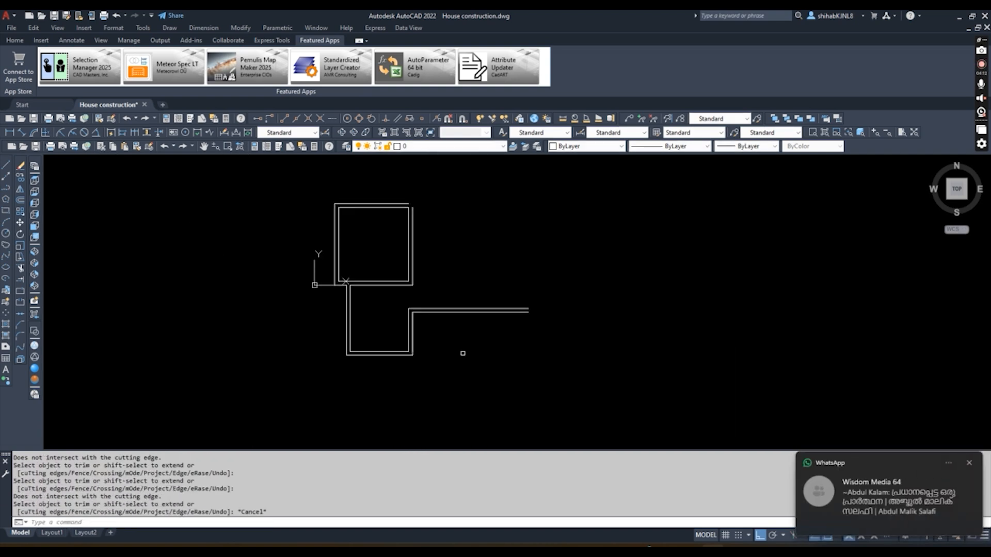
{"action": "left_click", "coordinate": [970, 463]}
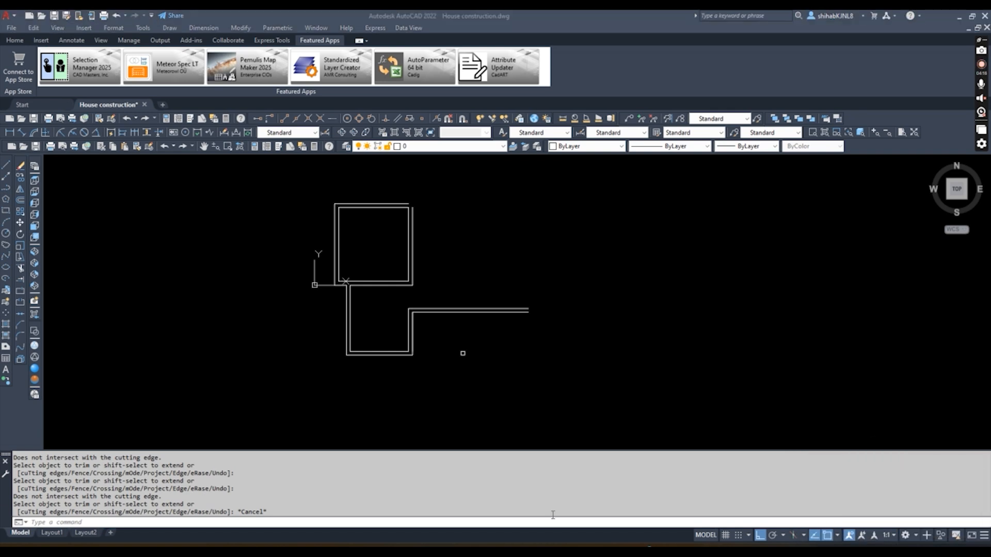
{"action": "mouse_move", "coordinate": [644, 552]}
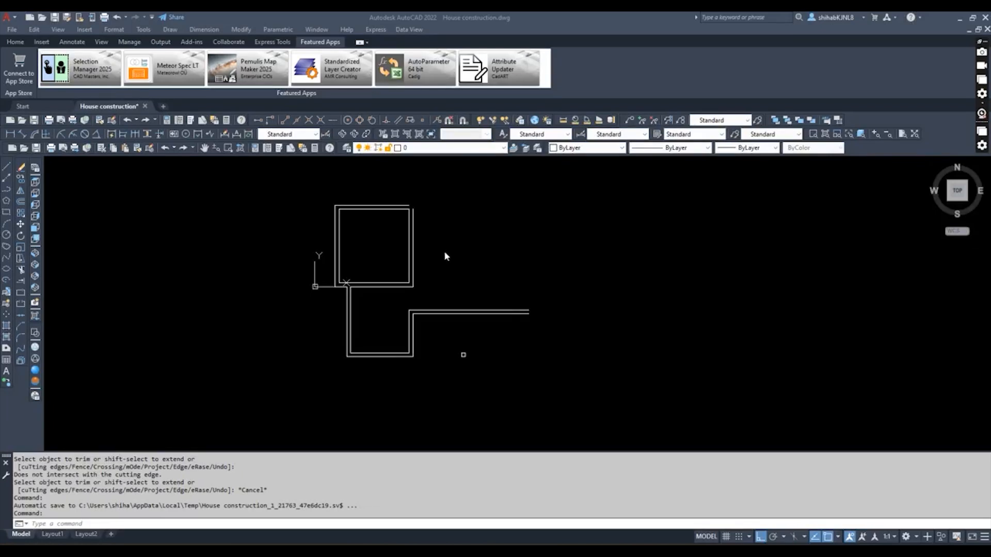
- Offset the first room's outer right wall line 4500 to the right
{"action": "mouse_move", "coordinate": [459, 243]}
{"action": "middle_mouse_down"}
{"action": "mouse_move", "coordinate": [451, 301]}
{"action": "mouse_move", "coordinate": [409, 302]}
{"action": "middle_mouse_up"}
{"action": "key", "text": "Escape"}
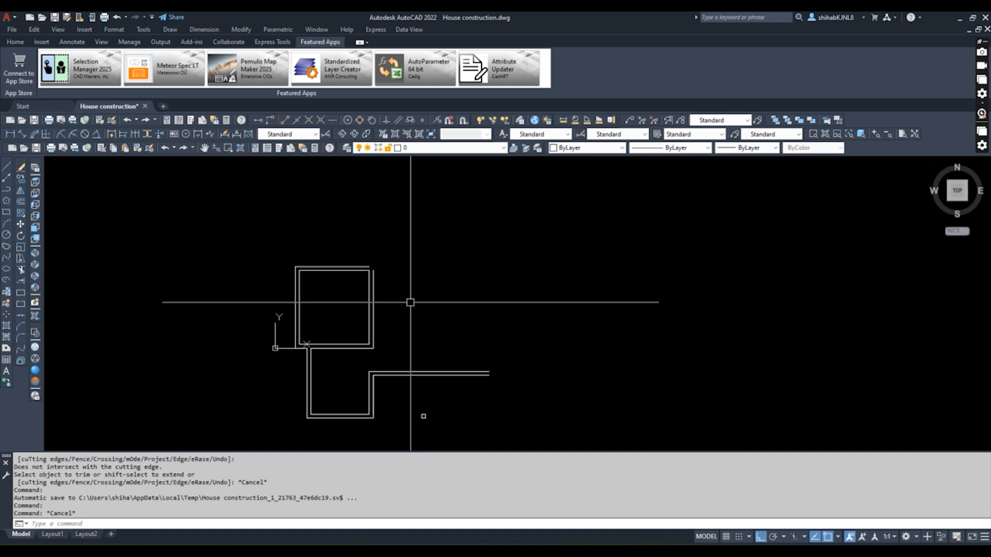
{"action": "type", "text": "o"}
{"action": "key", "text": "Return"}
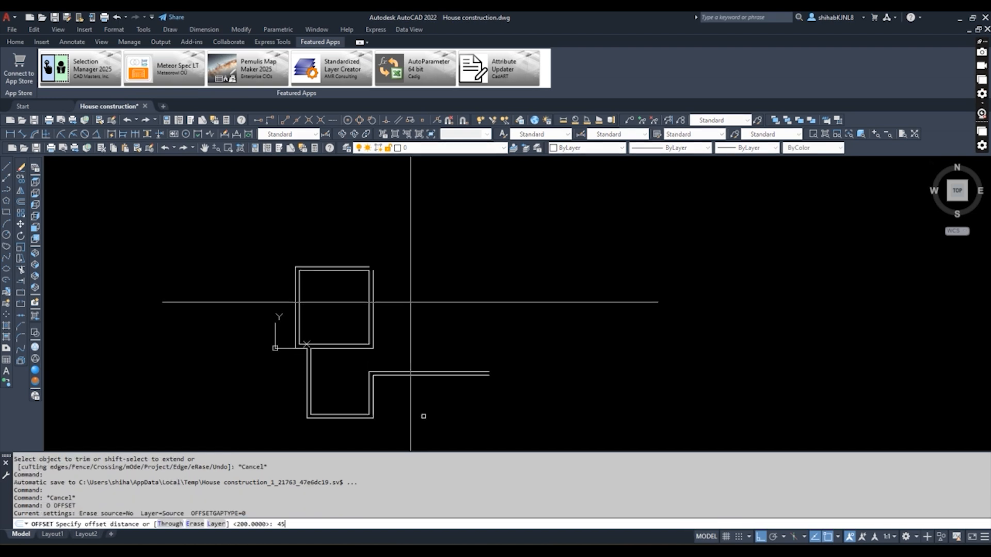
{"action": "key", "text": "Return"}
{"action": "left_click", "coordinate": [378, 308]}
{"action": "left_click", "coordinate": [447, 309]}
{"action": "left_click", "coordinate": [380, 311]}
{"action": "left_click", "coordinate": [373, 308]}
{"action": "left_click", "coordinate": [428, 306]}
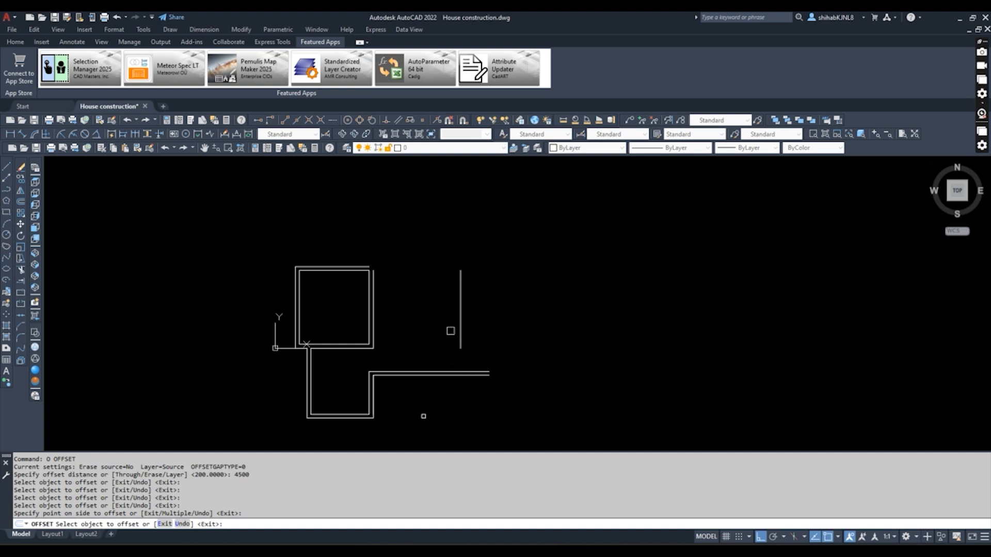
{"action": "key", "text": "Escape"}
- Offset the upper line of the horizontal wall 5200 upward, in line with the first room's inner top wall line
{"action": "mouse_move", "coordinate": [402, 294]}
{"action": "middle_mouse_down"}
{"action": "mouse_move", "coordinate": [474, 321]}
{"action": "mouse_move", "coordinate": [467, 277]}
{"action": "middle_mouse_up"}
{"action": "key", "text": "Escape"}
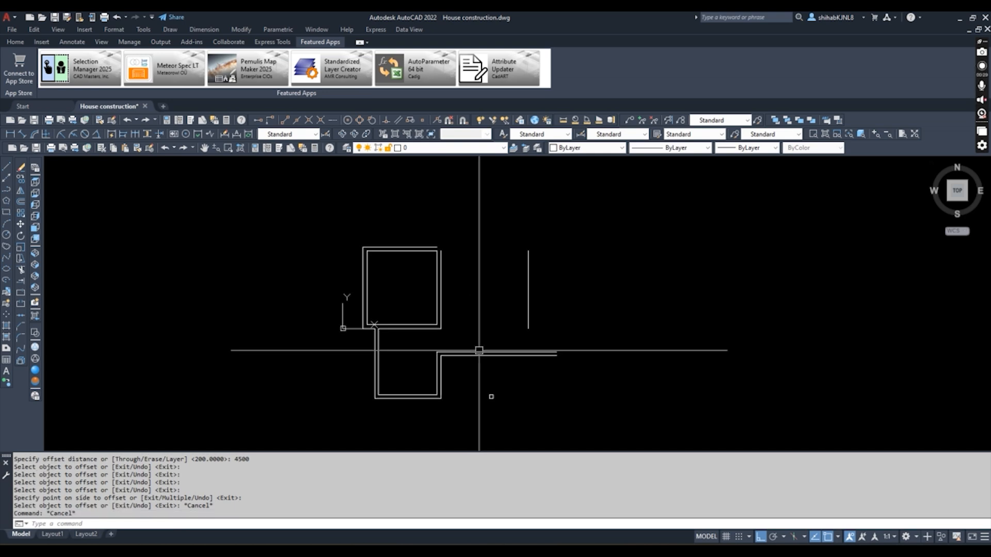
{"action": "type", "text": "o"}
{"action": "key", "text": "Return"}
{"action": "type", "text": "5200"}
{"action": "key", "text": "Return"}
{"action": "left_click", "coordinate": [479, 351]}
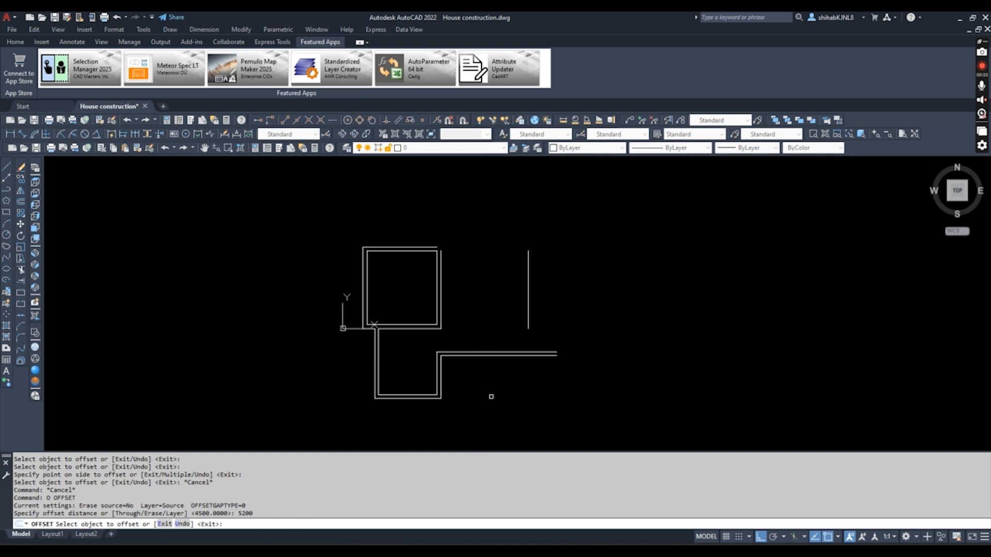
{"action": "left_click", "coordinate": [473, 266]}
{"action": "key", "text": "Escape"}
{"action": "key", "text": "Escape"}
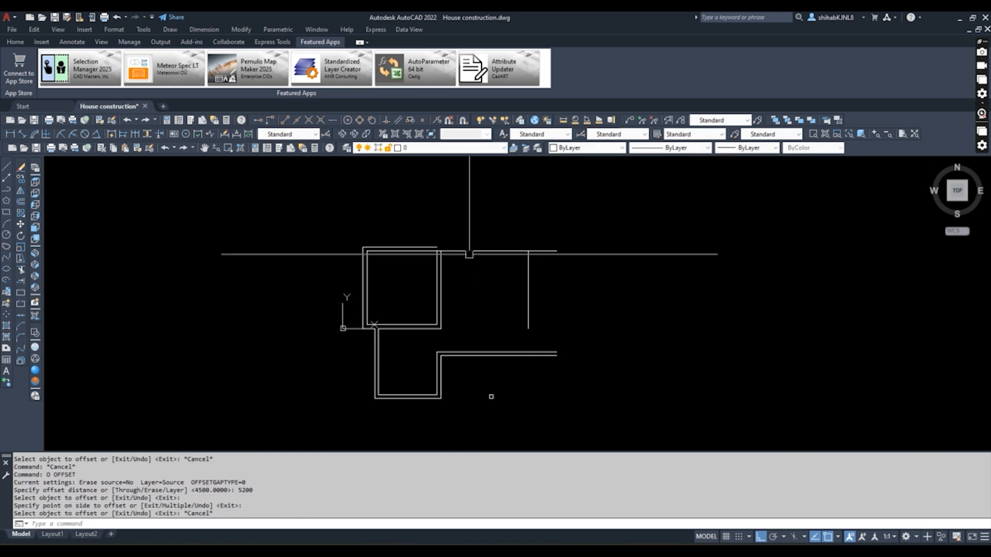
- Offset the new horizontal line beside the first room's top wall 200 upward to give the wall its thickness
{"action": "left_click", "coordinate": [472, 252]}
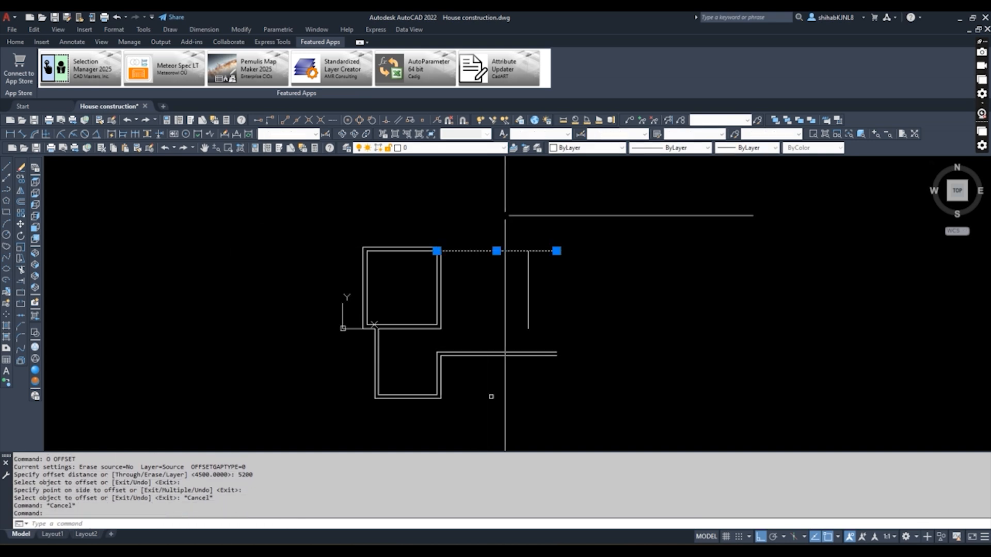
{"action": "key", "text": "Escape"}
{"action": "key", "text": "Escape"}
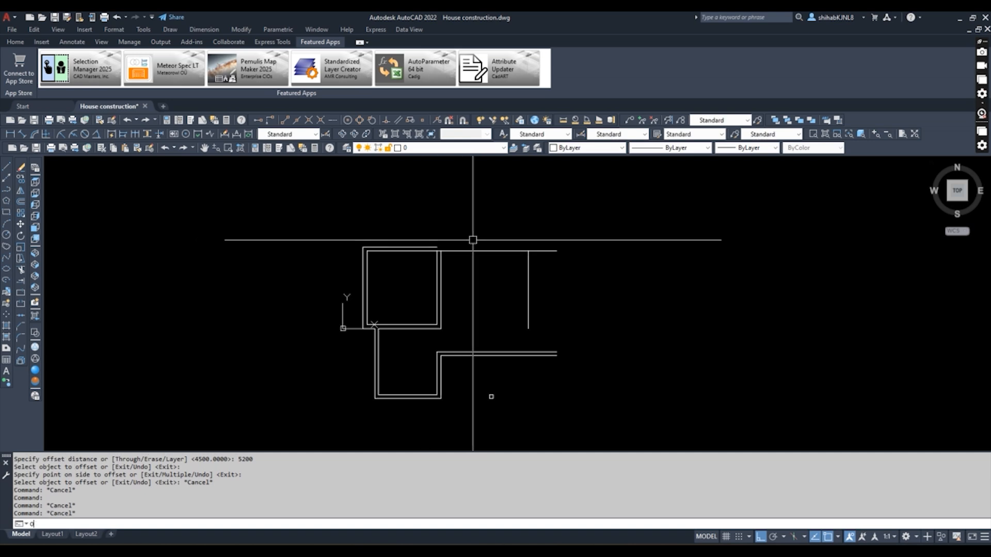
{"action": "type", "text": "o"}
{"action": "key", "text": "Return"}
{"action": "type", "text": "200"}
{"action": "key", "text": "Return"}
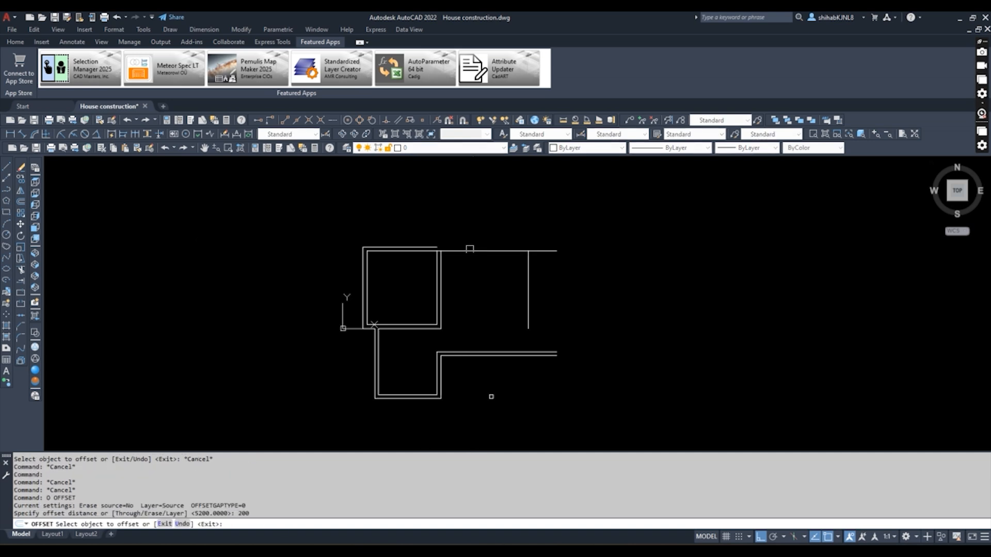
{"action": "left_click", "coordinate": [469, 250]}
{"action": "left_click", "coordinate": [462, 200]}
{"action": "key", "text": "Escape"}
{"action": "key", "text": "Escape"}
- Try offsetting the first room's outer top wall line 3500 upward
{"action": "middle_click_drag", "start_coordinate": [483, 243], "coordinate": [530, 355]}
{"action": "key", "text": "Escape"}
{"action": "key", "text": "Return"}
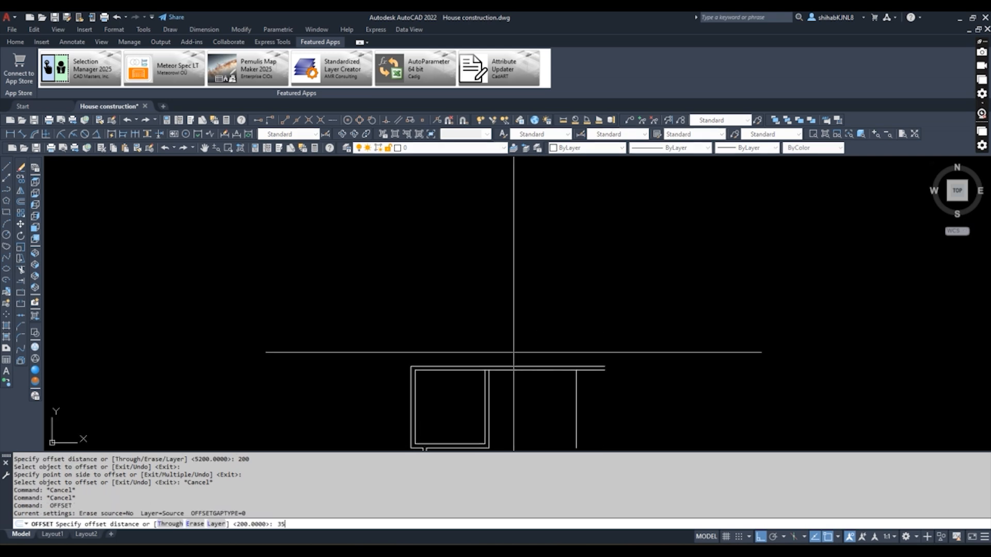
{"action": "type", "text": "3500"}
{"action": "scroll", "coordinate": [498, 362], "scroll_direction": "up", "scroll_amount": 3}
{"action": "key", "text": "Return"}
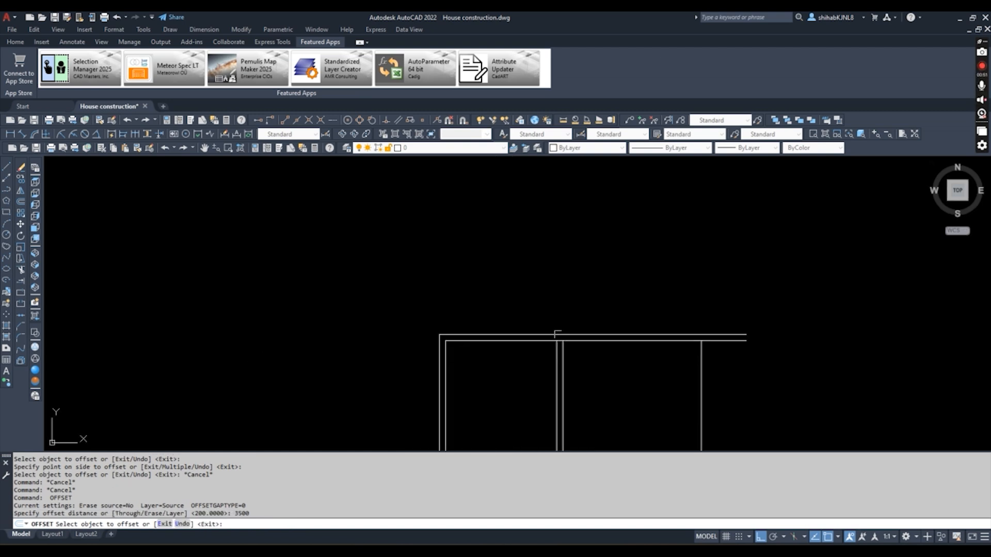
{"action": "left_click", "coordinate": [556, 334]}
{"action": "left_click", "coordinate": [561, 263]}
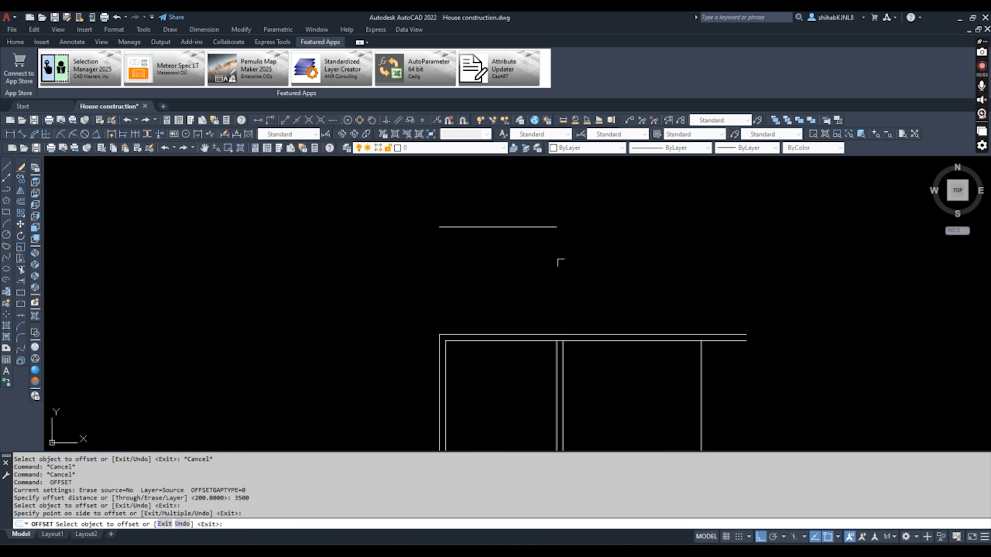
{"action": "scroll", "coordinate": [640, 310], "scroll_direction": "down", "scroll_amount": 2}
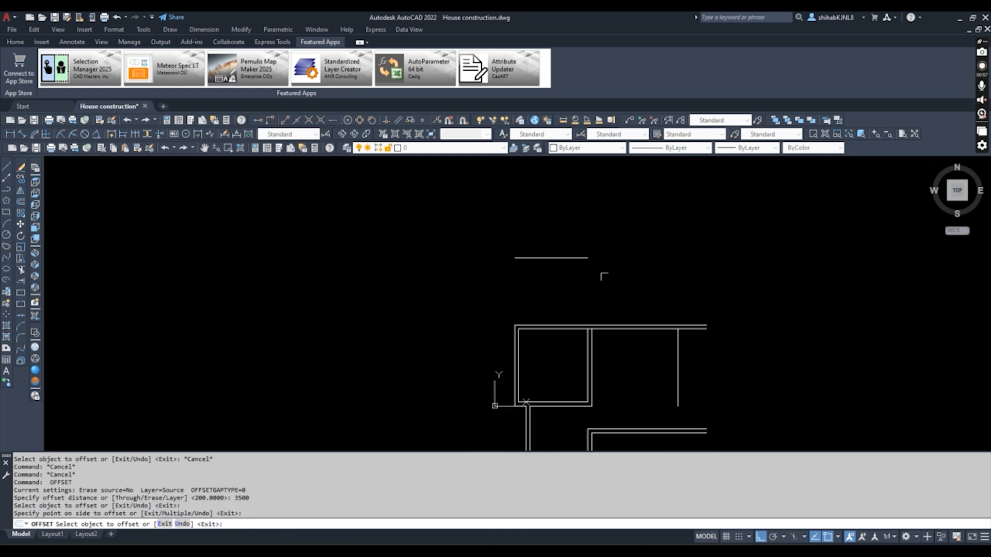
- Erase the misplaced horizontal line 3500 above the first room
{"action": "key", "text": "Escape"}
{"action": "key", "text": "Escape"}
{"action": "left_click", "coordinate": [537, 258]}
{"action": "type", "text": "e"}
{"action": "key", "text": "Return"}
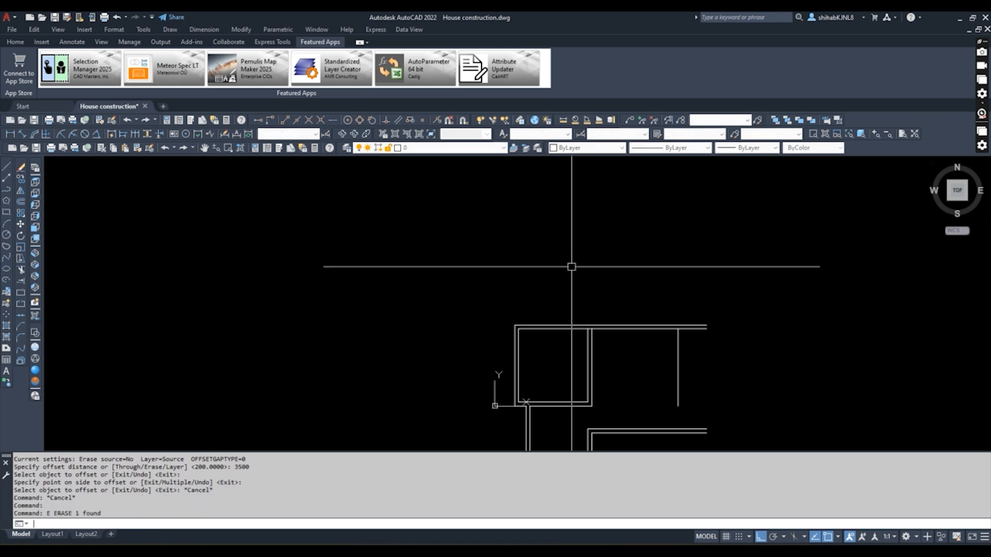
- Offset the first room's outer top wall line 1500 upward
{"action": "type", "text": "o"}
{"action": "key", "text": "Return"}
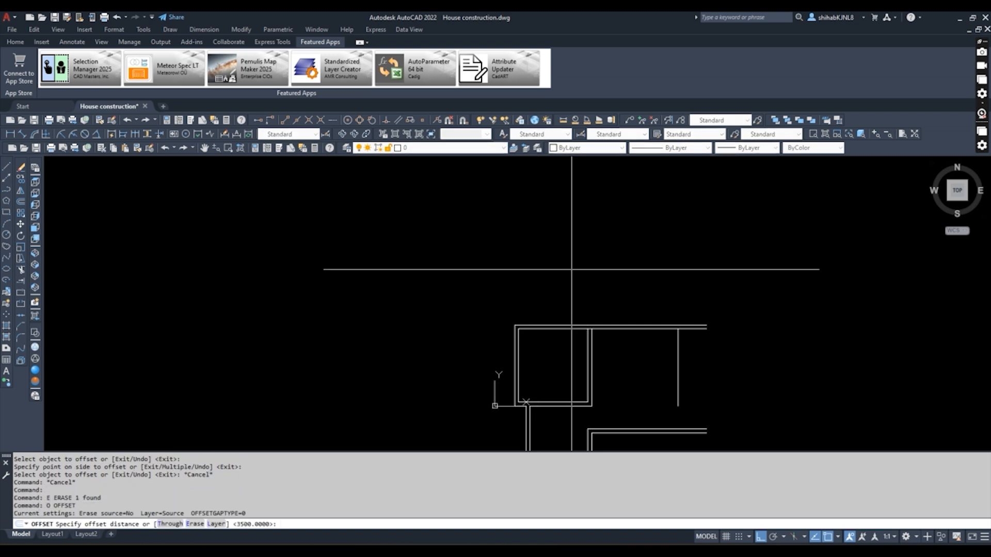
{"action": "type", "text": "1500"}
{"action": "key", "text": "Return"}
{"action": "scroll", "coordinate": [538, 339], "scroll_direction": "up", "scroll_amount": 3}
{"action": "left_click", "coordinate": [538, 306]}
{"action": "left_click", "coordinate": [550, 241]}
{"action": "key", "text": "Escape"}
- Offset the new line above the first room 200 upward to form the small room's top wall
{"action": "key", "text": "Return"}
{"action": "type", "text": "2"}
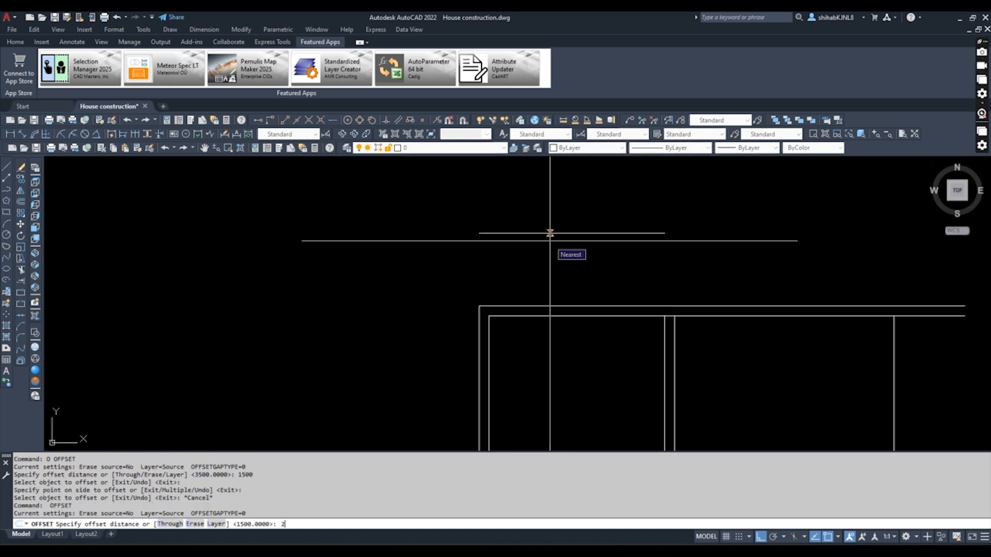
{"action": "key", "text": "Return"}
{"action": "left_click", "coordinate": [551, 235]}
{"action": "left_click", "coordinate": [555, 192]}
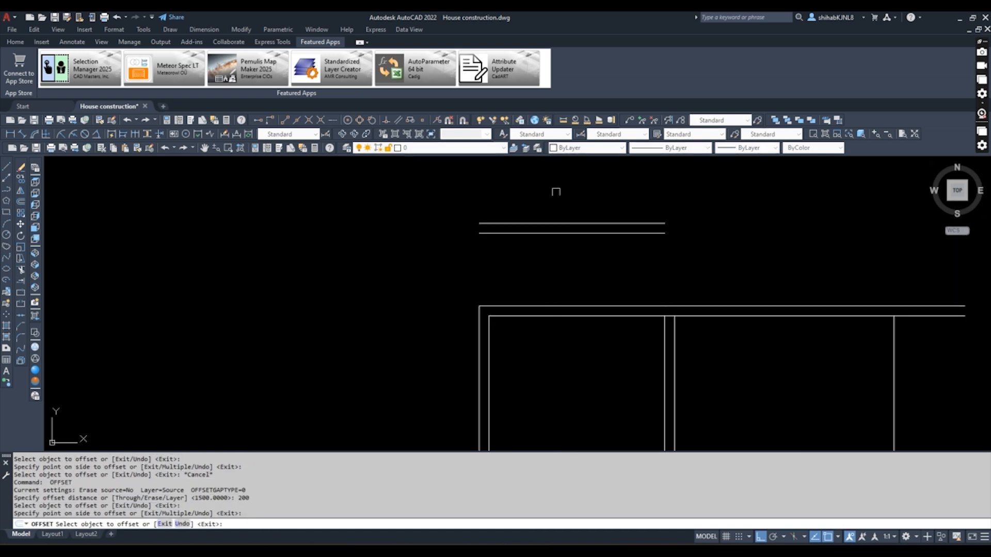
{"action": "key", "text": "Escape"}
{"action": "key", "text": "Escape"}
- Fillet the inner and outer left wall lines with the matching new top wall lines using radius 0 to close the corner
{"action": "type", "text": "F"}
{"action": "key", "text": "Return"}
{"action": "left_click", "coordinate": [493, 330]}
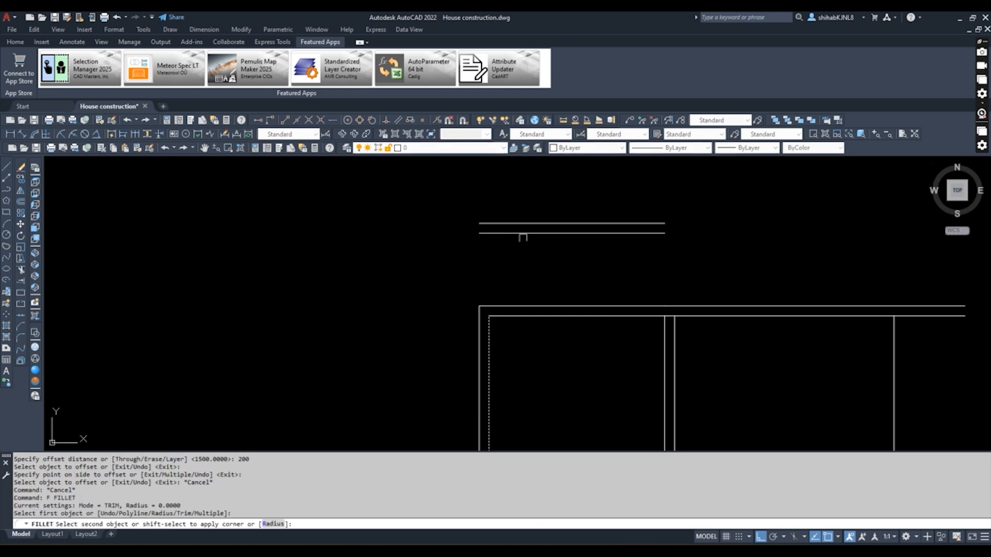
{"action": "left_click", "coordinate": [521, 231]}
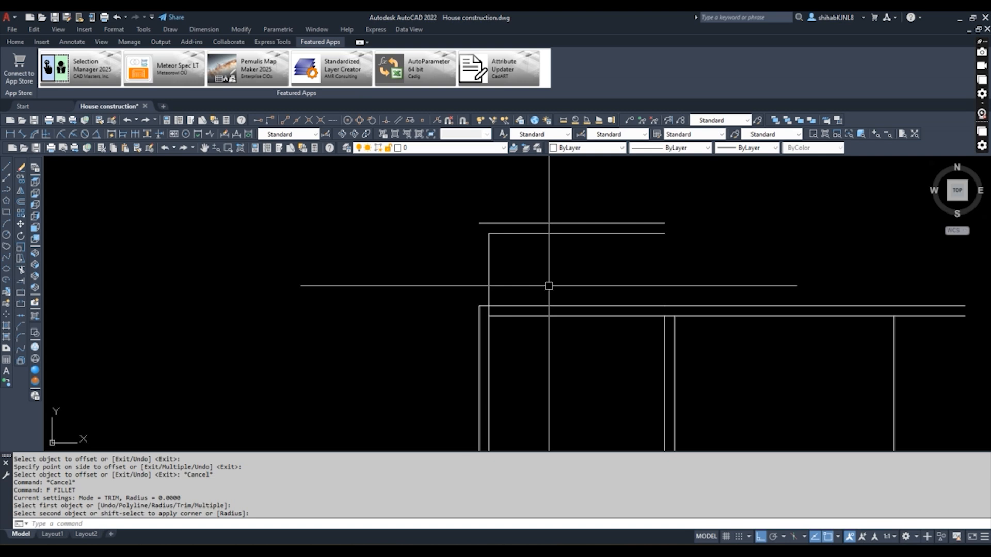
{"action": "middle_click_drag", "start_coordinate": [549, 286], "coordinate": [549, 314]}
{"action": "key", "text": "Escape"}
{"action": "type", "text": "F"}
{"action": "key", "text": "Return"}
{"action": "left_click", "coordinate": [514, 251]}
{"action": "left_click", "coordinate": [480, 338]}
{"action": "key", "text": "Escape"}
{"action": "key", "text": "Escape"}
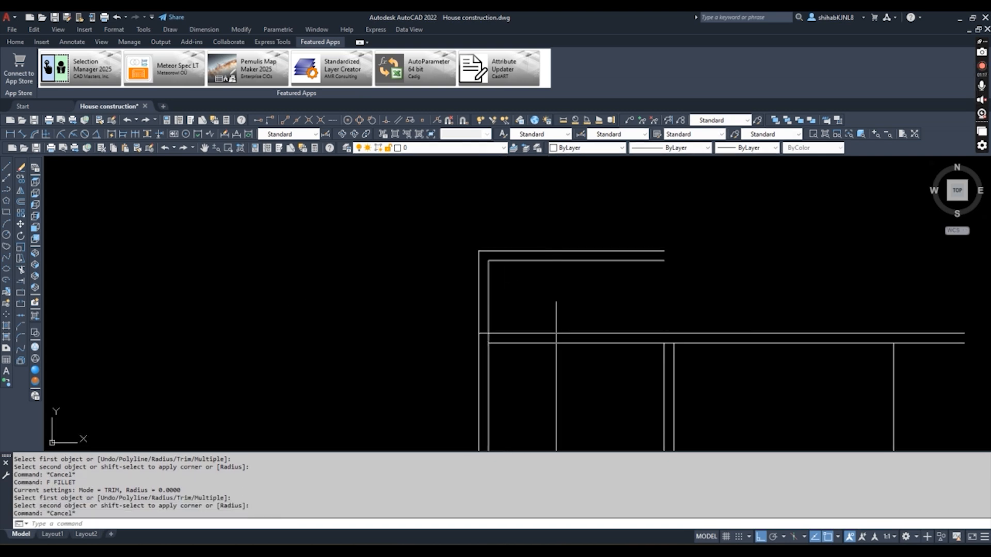
- Offset the small upper room's inner left wall line 2250 to the right
{"action": "type", "text": "O"}
{"action": "key", "text": "Return"}
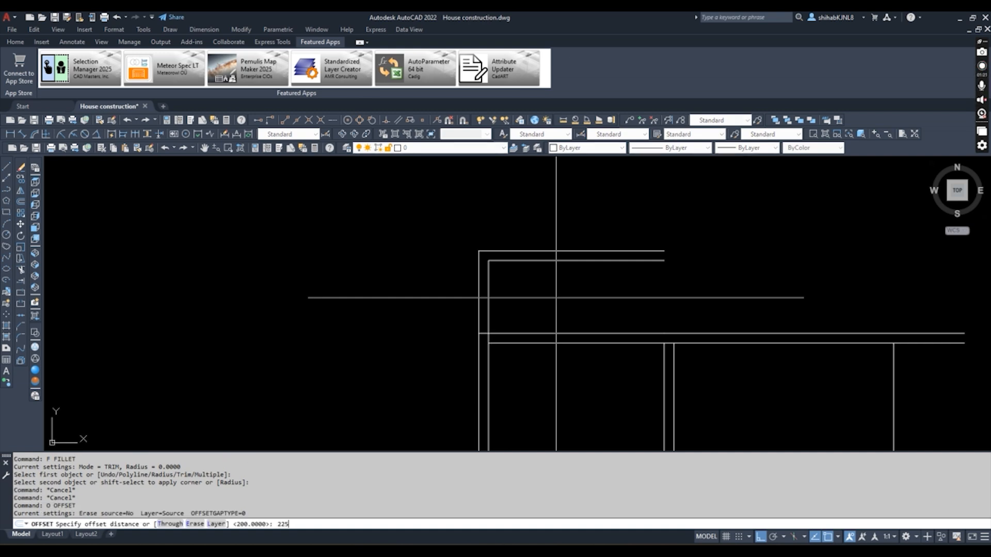
{"action": "key", "text": "Return"}
{"action": "left_click", "coordinate": [489, 296]}
{"action": "left_click", "coordinate": [588, 277]}
{"action": "key", "text": "Escape"}
{"action": "key", "text": "Escape"}
- Offset the new vertical line 200 to the right to form the small room's right wall
{"action": "key", "text": "Return"}
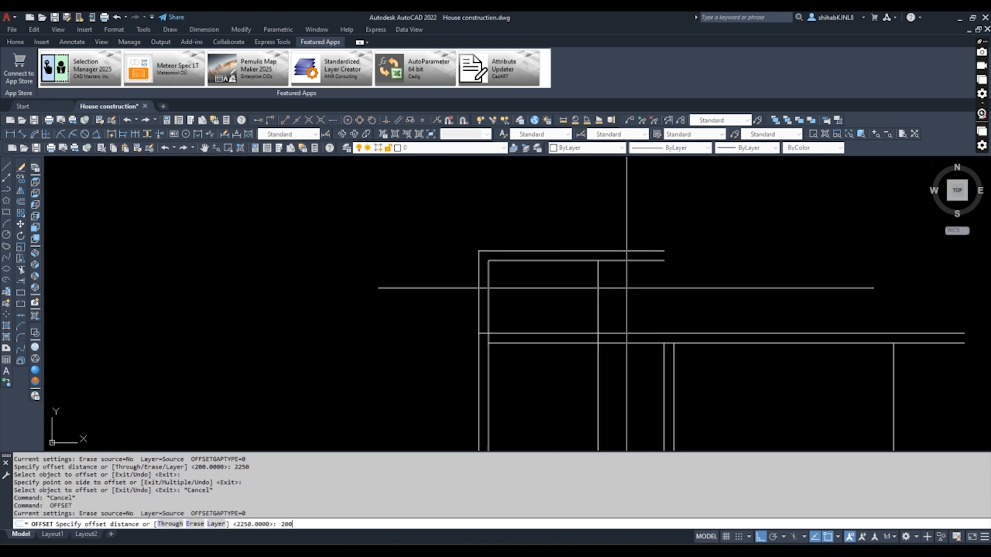
{"action": "type", "text": "200"}
{"action": "key", "text": "Return"}
{"action": "left_click", "coordinate": [600, 297]}
{"action": "left_click", "coordinate": [618, 338]}
{"action": "key", "text": "Escape"}
- Trim the small room's right wall lines below the first room's outer top wall line
{"action": "type", "text": "tr"}
{"action": "key", "text": "Return"}
{"action": "left_click", "coordinate": [615, 334]}
{"action": "key", "text": "Return"}
{"action": "left_click", "coordinate": [622, 371]}
{"action": "left_click", "coordinate": [593, 378]}
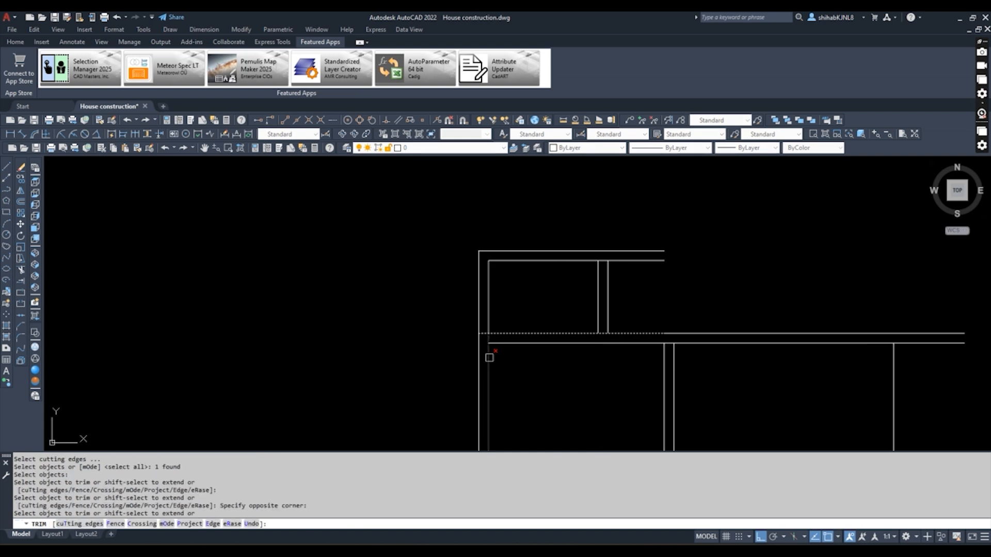
{"action": "key", "text": "Escape"}
- Trim the overlapping lines where the first room's top wall meets the left wall
{"action": "scroll", "coordinate": [491, 330], "scroll_direction": "up", "scroll_amount": 2}
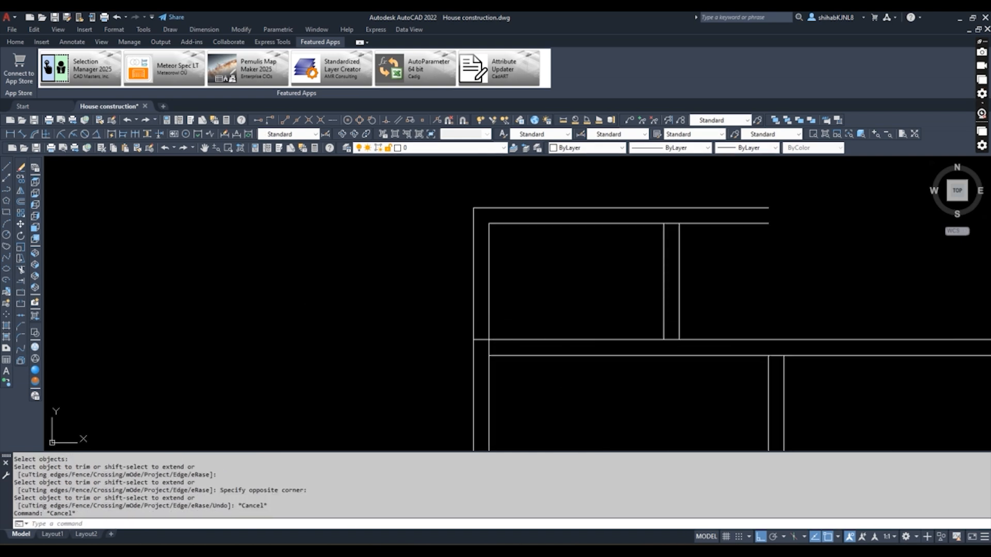
{"action": "key", "text": "Return"}
{"action": "key", "text": "Return"}
{"action": "scroll", "coordinate": [495, 349], "scroll_direction": "up", "scroll_amount": 1}
{"action": "left_click", "coordinate": [485, 347]}
{"action": "key", "text": "Escape"}
{"action": "scroll", "coordinate": [510, 318], "scroll_direction": "down", "scroll_amount": 2}
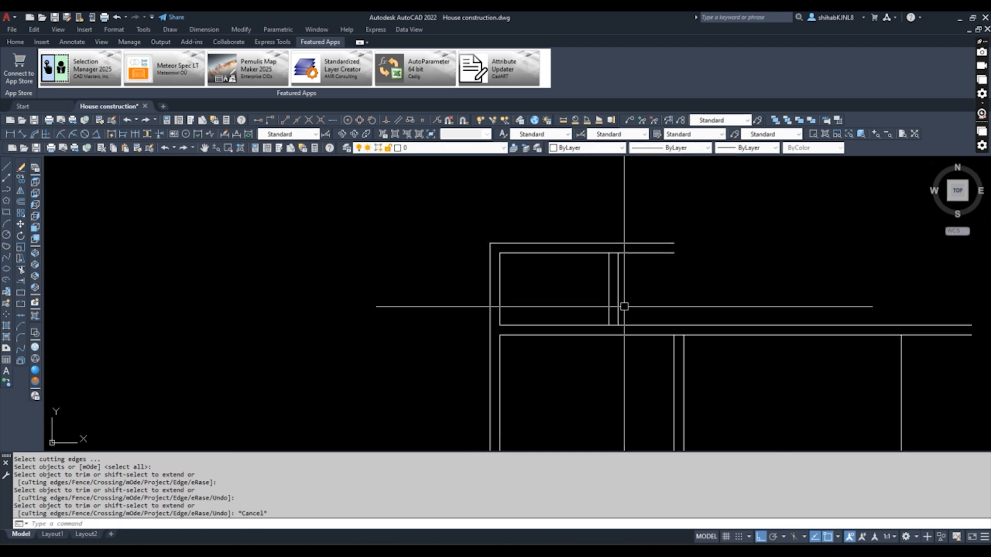
- Trim the wall line between the small room's right wall lines and extend its inner right line down to the first room's inner top line
{"action": "scroll", "coordinate": [624, 306], "scroll_direction": "up", "scroll_amount": 2}
{"action": "key", "text": "Return"}
{"action": "key", "text": "Return"}
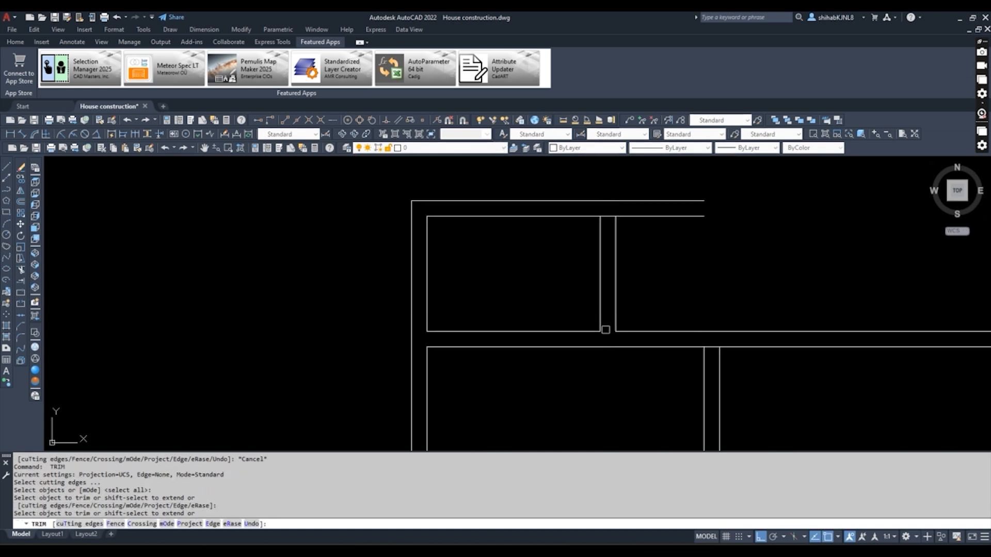
{"action": "left_click", "coordinate": [601, 315]}
{"action": "left_click", "coordinate": [600, 315], "text": "shift"}
{"action": "key", "text": "Escape"}
{"action": "scroll", "coordinate": [588, 307], "scroll_direction": "down", "scroll_amount": 2}
{"action": "middle_click_drag", "start_coordinate": [597, 307], "coordinate": [520, 332]}
{"action": "key", "text": "Escape"}
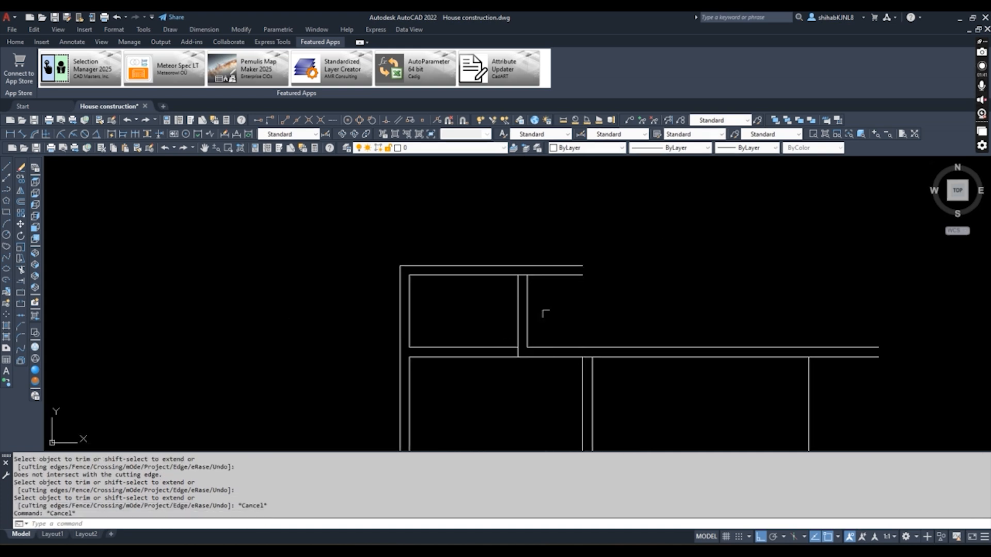
- Offset the small room's inner right wall line 800 to the left to mark the door opening
{"action": "type", "text": "o"}
{"action": "key", "text": "Return"}
{"action": "type", "text": "800"}
{"action": "key", "text": "Return"}
{"action": "left_click", "coordinate": [518, 323]}
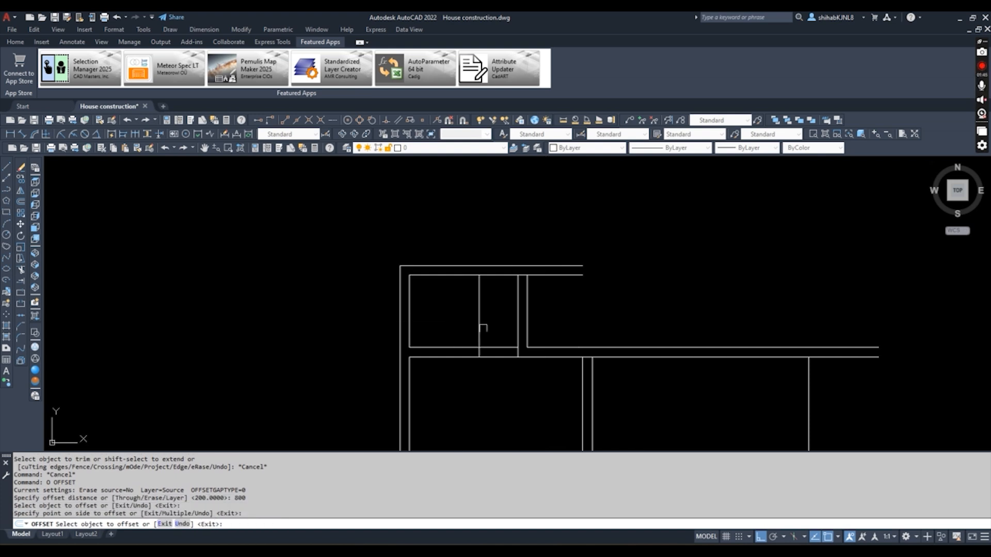
{"action": "left_click", "coordinate": [496, 338]}
{"action": "key", "text": "Escape"}
- Cut the door opening by trimming both wall lines below the small room and the excess offset line above the wall
{"action": "type", "text": "tr"}
{"action": "key", "text": "Return"}
{"action": "left_click", "coordinate": [494, 349]}
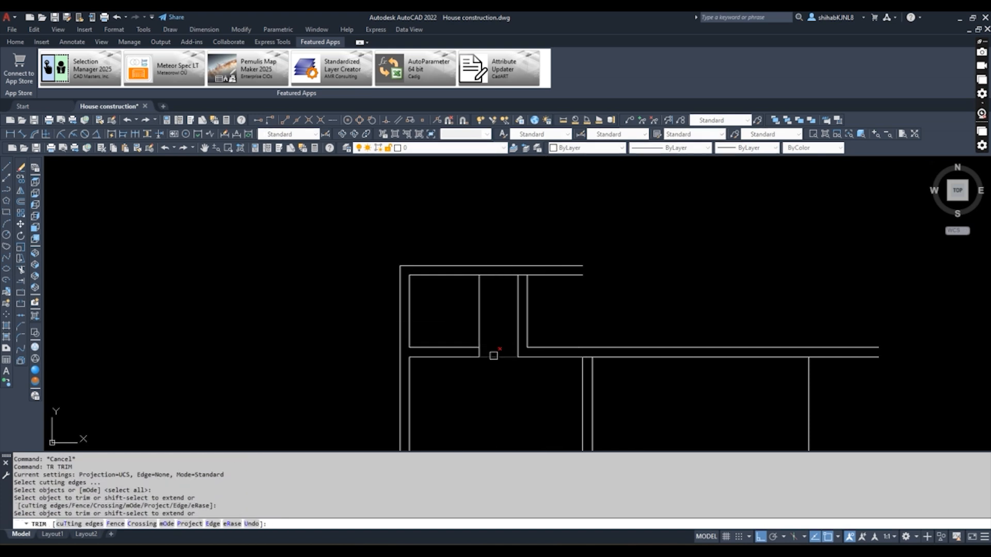
{"action": "left_click", "coordinate": [494, 356]}
{"action": "left_click", "coordinate": [479, 325]}
{"action": "left_click", "coordinate": [479, 325]}
{"action": "left_click", "coordinate": [489, 325]}
{"action": "left_click", "coordinate": [528, 312]}
{"action": "mouse_move", "coordinate": [528, 311]}
{"action": "middle_mouse_down"}
{"action": "mouse_move", "coordinate": [442, 317]}
{"action": "mouse_move", "coordinate": [452, 352]}
{"action": "middle_mouse_up"}
{"action": "key", "text": "Escape"}
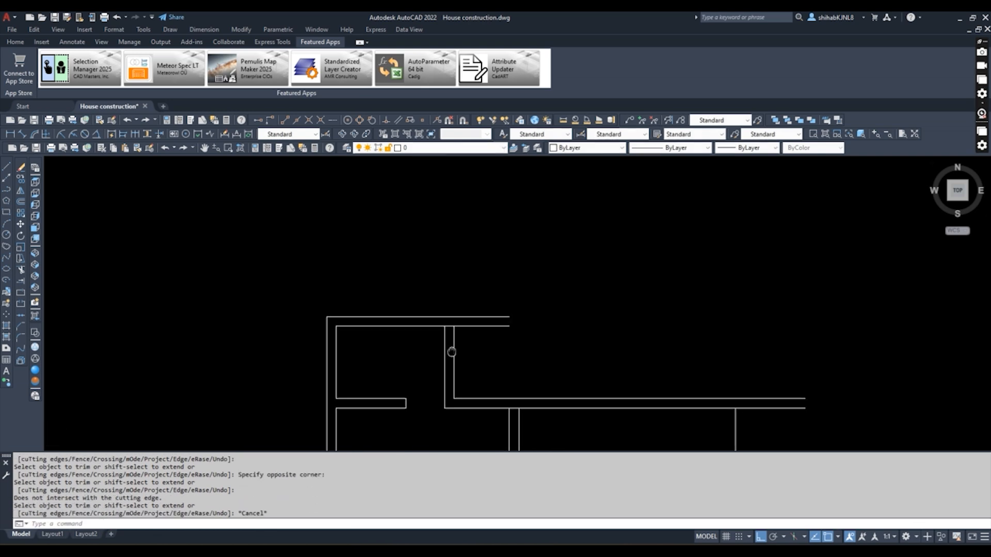
{"action": "scroll", "coordinate": [524, 276], "scroll_direction": "down", "scroll_amount": 1}
{"action": "middle_click_drag", "start_coordinate": [525, 276], "coordinate": [499, 304]}
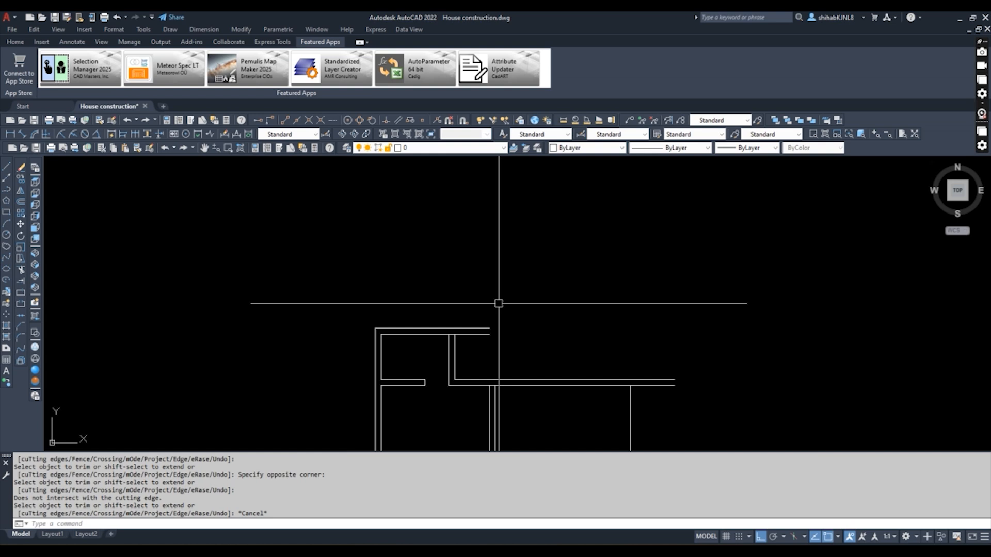
{"action": "scroll", "coordinate": [534, 306], "scroll_direction": "down", "scroll_amount": 1}
{"action": "scroll", "coordinate": [525, 346], "scroll_direction": "up", "scroll_amount": 1}
{"action": "left_click", "coordinate": [515, 355]}
{"action": "key", "text": "Escape"}
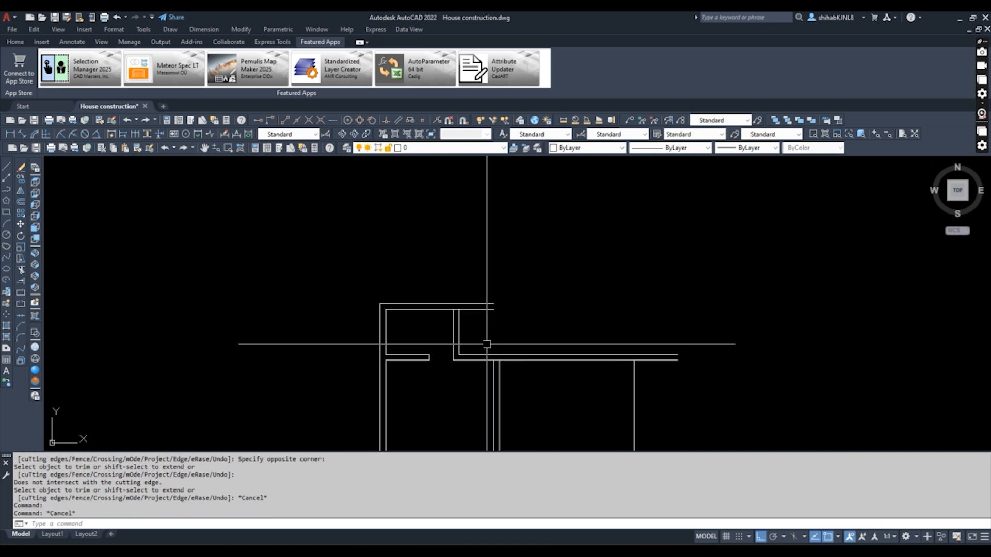
- Offset the upper line of the top wall extending right from the first room 3500 upward
{"action": "middle_click_drag", "start_coordinate": [557, 320], "coordinate": [504, 326]}
{"action": "key", "text": "Escape"}
{"action": "key", "text": "Escape"}
{"action": "type", "text": "o"}
{"action": "key", "text": "Return"}
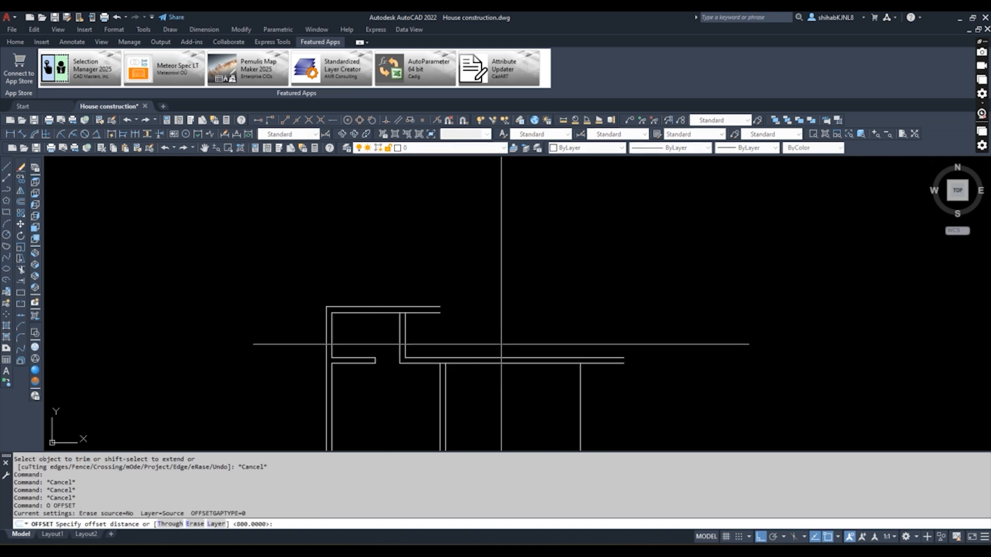
{"action": "type", "text": "3500"}
{"action": "key", "text": "Return"}
{"action": "left_click", "coordinate": [475, 358]}
{"action": "left_click", "coordinate": [472, 306]}
{"action": "key", "text": "Escape"}
- Offset the new uppermost horizontal line 200 upward to form the next room's top wall
{"action": "key", "text": "Return"}
{"action": "type", "text": "2"}
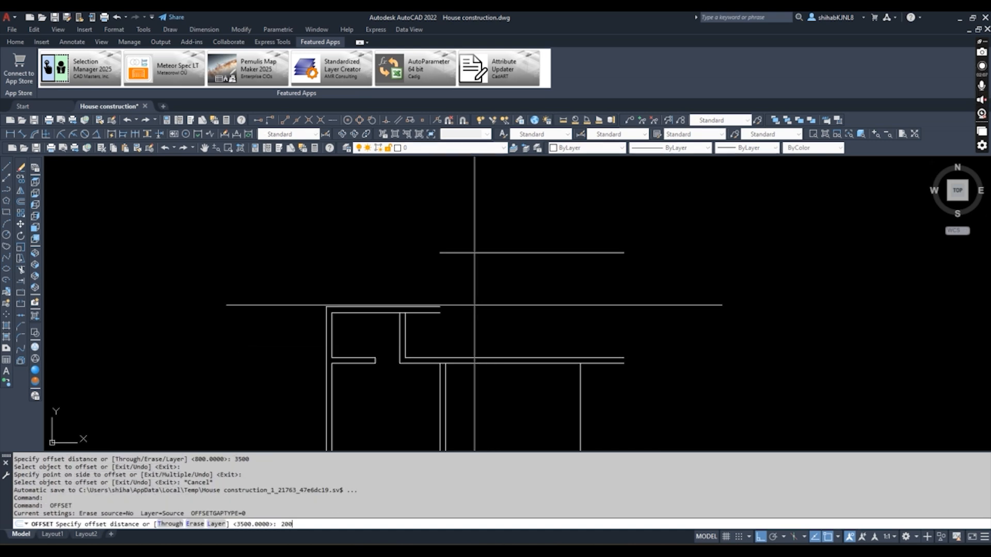
{"action": "type", "text": "00"}
{"action": "key", "text": "Return"}
{"action": "left_click", "coordinate": [464, 253]}
{"action": "left_click", "coordinate": [448, 166]}
{"action": "key", "text": "Escape"}
{"action": "key", "text": "Escape"}
- Fillet the upper room's two top wall lines with its two left wall lines to form the upper-left corner
{"action": "type", "text": "f"}
{"action": "key", "text": "Return"}
{"action": "left_click", "coordinate": [455, 254]}
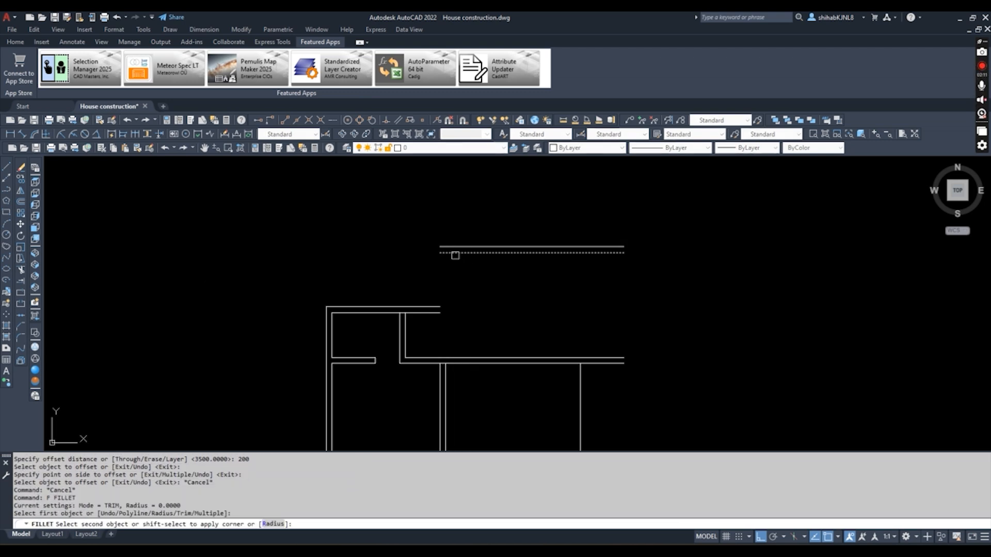
{"action": "left_click", "coordinate": [405, 330]}
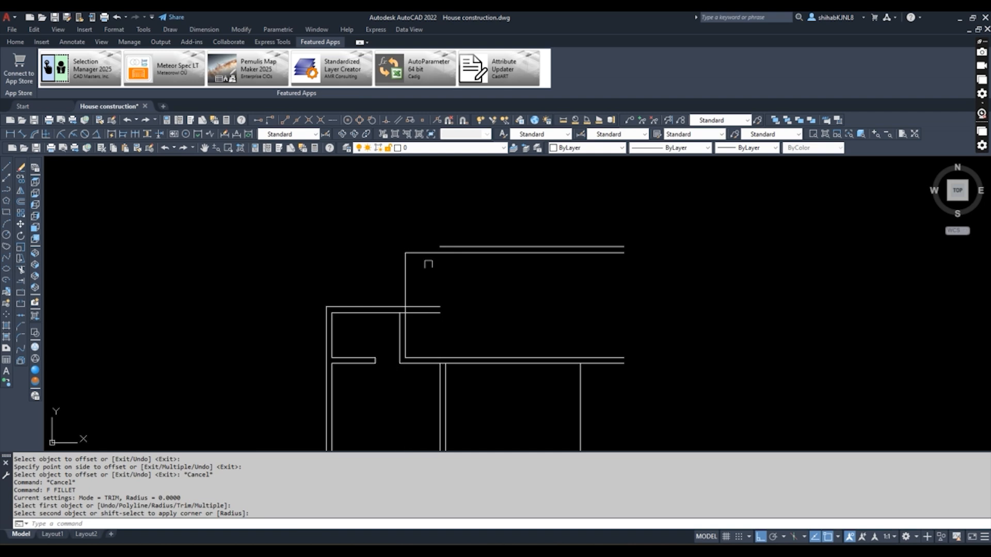
{"action": "left_click", "coordinate": [441, 245]}
{"action": "key", "text": "Return"}
{"action": "left_click", "coordinate": [442, 247]}
{"action": "key", "text": "Escape"}
- Trim the small room's top wall lines where they overrun the new room's left wall and open the wall junction
{"action": "scroll", "coordinate": [389, 308], "scroll_direction": "up", "scroll_amount": 5}
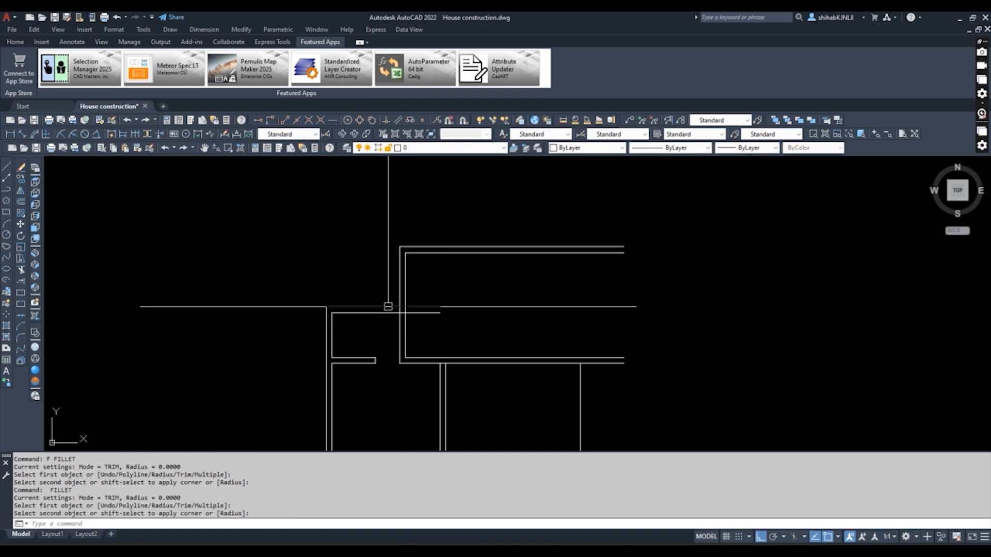
{"action": "type", "text": "tr"}
{"action": "key", "text": "Return"}
{"action": "left_click", "coordinate": [390, 289]}
{"action": "key", "text": "Return"}
{"action": "left_click", "coordinate": [455, 287]}
{"action": "left_click", "coordinate": [424, 344]}
{"action": "key", "text": "Escape"}
{"action": "key", "text": "Return"}
{"action": "key", "text": "Return"}
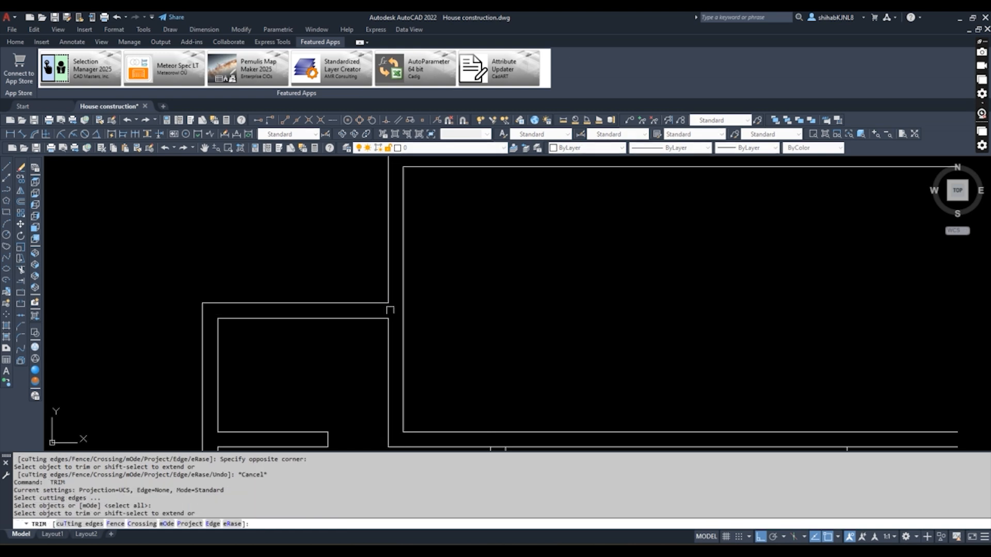
{"action": "key", "text": "Escape"}
{"action": "scroll", "coordinate": [414, 277], "scroll_direction": "down", "scroll_amount": 4}
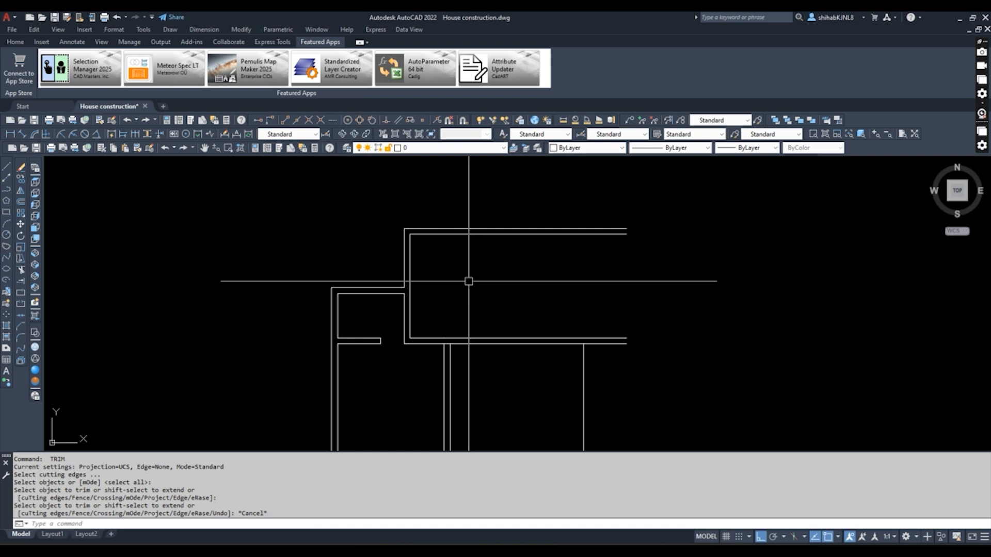
- Offset the upper room's inner left wall line 3500 to the right
{"action": "key", "text": "Escape"}
{"action": "key", "text": "Escape"}
{"action": "middle_click_drag", "start_coordinate": [469, 281], "coordinate": [403, 328]}
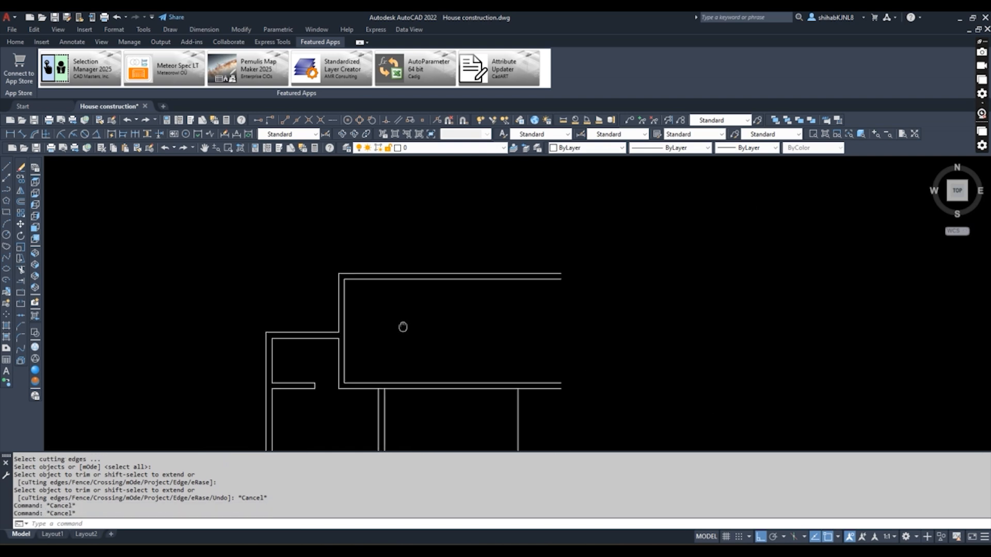
{"action": "key", "text": "Escape"}
{"action": "key", "text": "Escape"}
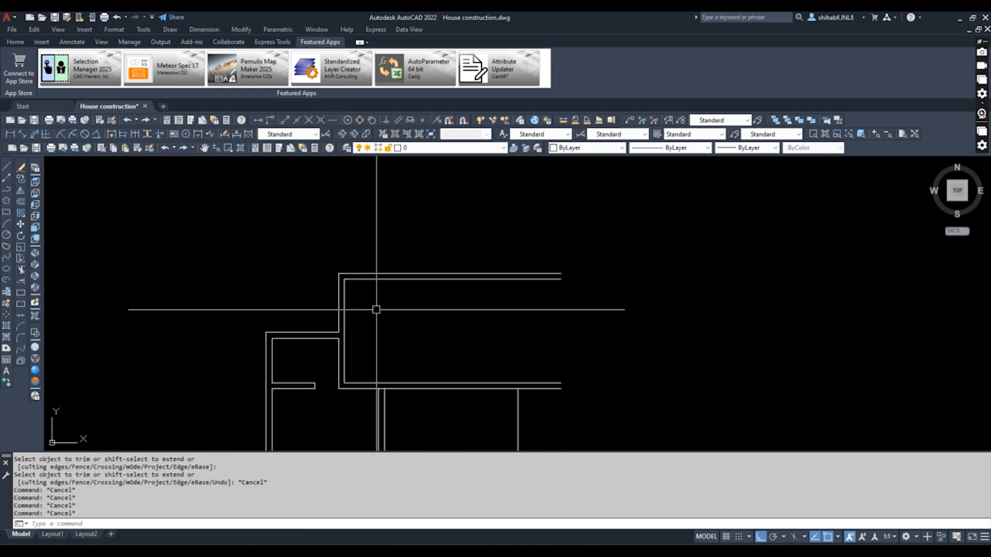
{"action": "mouse_move", "coordinate": [377, 310]}
{"action": "middle_mouse_down"}
{"action": "mouse_move", "coordinate": [381, 354]}
{"action": "mouse_move", "coordinate": [387, 291]}
{"action": "middle_mouse_up"}
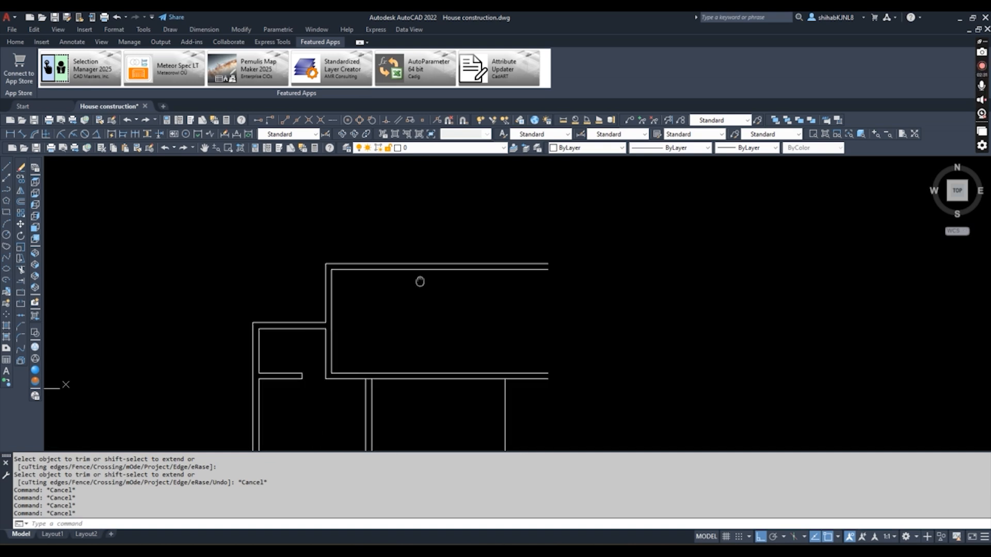
{"action": "key", "text": "Escape"}
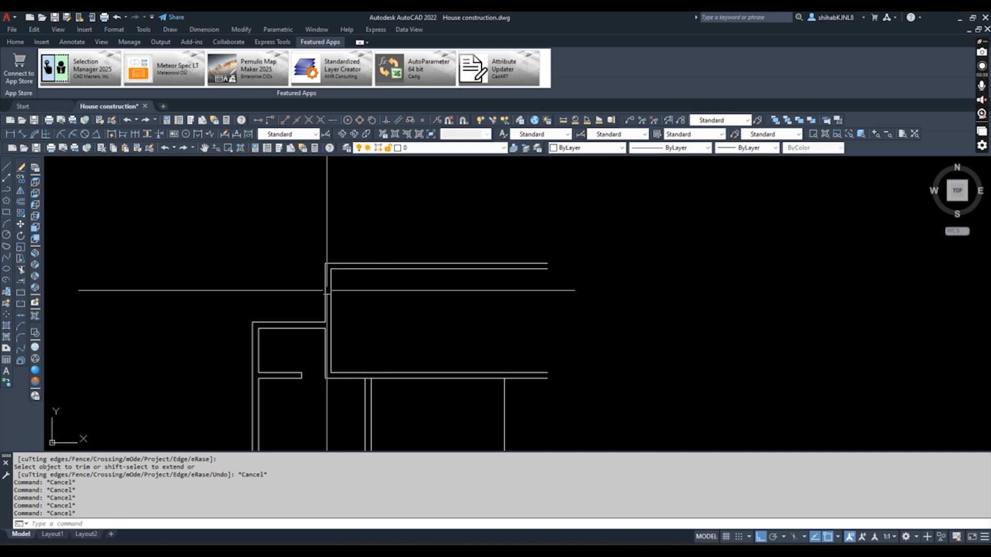
{"action": "left_click", "coordinate": [332, 290]}
{"action": "key", "text": "Return"}
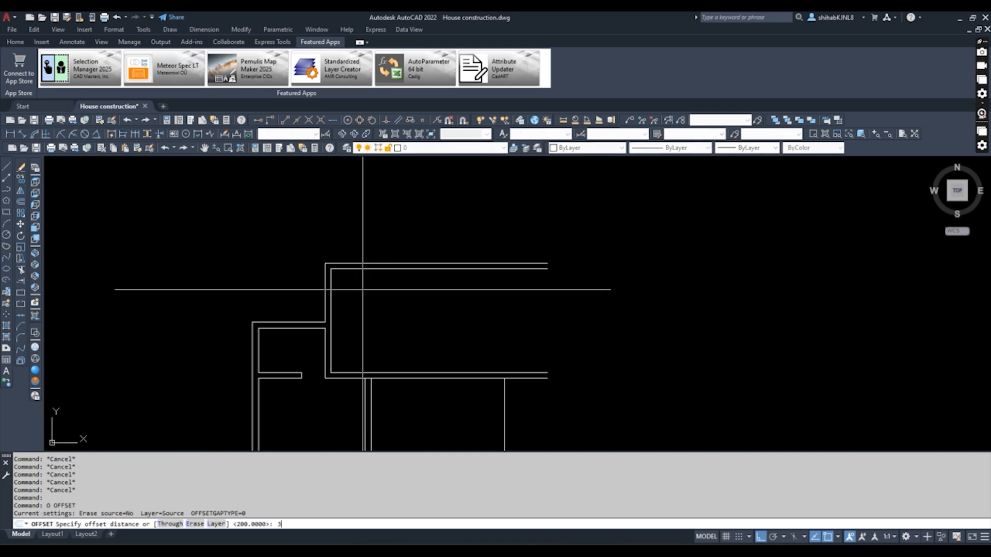
{"action": "key", "text": "Return"}
{"action": "left_click", "coordinate": [368, 297]}
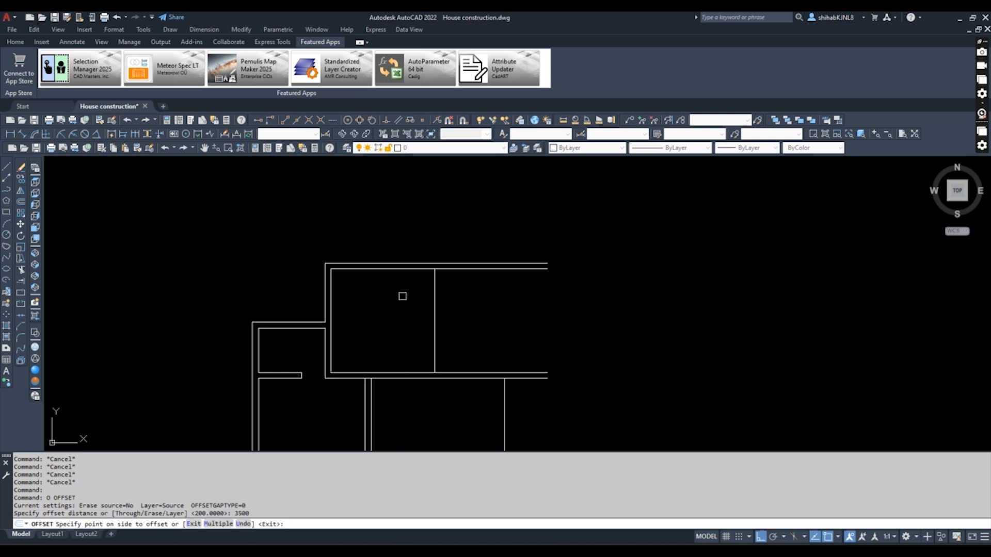
{"action": "key", "text": "Escape"}
- Offset the new vertical line in the upper room 200 to the right to form the partition wall
{"action": "key", "text": "Return"}
{"action": "type", "text": "200"}
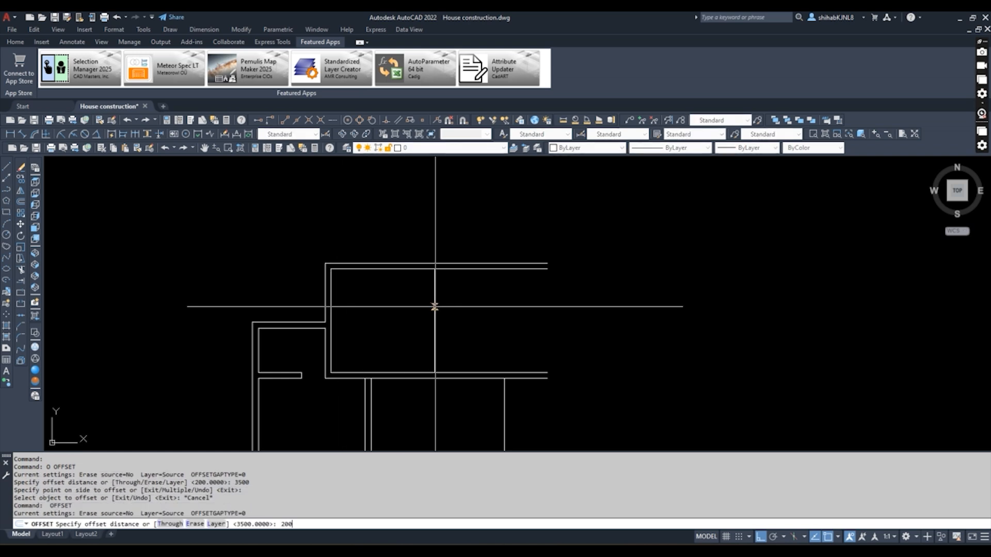
{"action": "key", "text": "Return"}
{"action": "left_click", "coordinate": [435, 307]}
{"action": "left_click", "coordinate": [471, 330]}
{"action": "key", "text": "Escape"}
{"action": "key", "text": "Escape"}
- Offset the right line of the first room's right wall 300 to the right to mark one door edge
{"action": "mouse_move", "coordinate": [433, 376]}
{"action": "middle_mouse_down"}
{"action": "mouse_move", "coordinate": [430, 346]}
{"action": "mouse_move", "coordinate": [447, 317]}
{"action": "middle_mouse_up"}
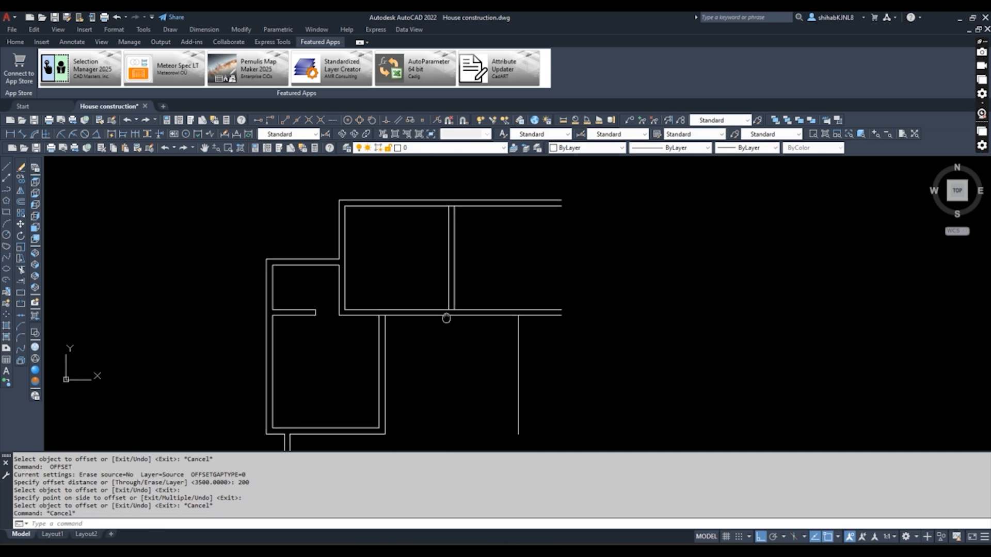
{"action": "left_click", "coordinate": [358, 319]}
{"action": "left_click", "coordinate": [355, 314]}
{"action": "key", "text": "Escape"}
{"action": "scroll", "coordinate": [385, 322], "scroll_direction": "up", "scroll_amount": 2}
{"action": "key", "text": "Escape"}
{"action": "key", "text": "Escape"}
{"action": "type", "text": "o"}
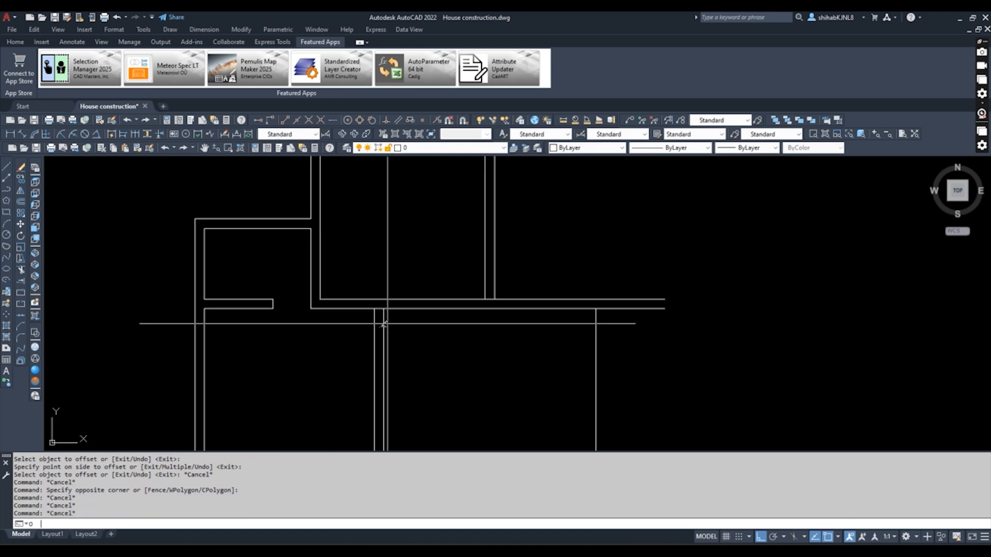
{"action": "key", "text": "Return"}
{"action": "type", "text": "300"}
{"action": "key", "text": "Return"}
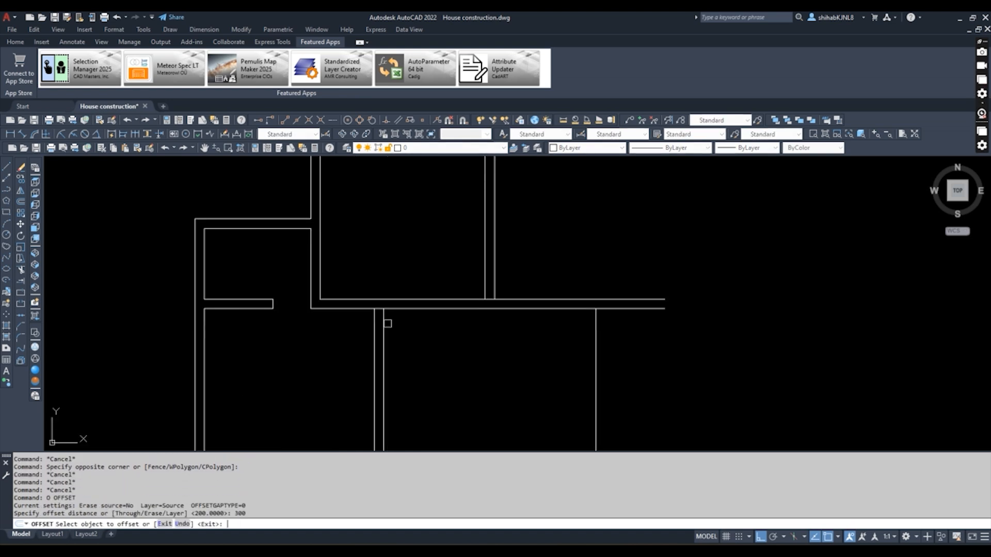
{"action": "left_click", "coordinate": [384, 330]}
{"action": "left_click", "coordinate": [432, 316]}
{"action": "key", "text": "Escape"}
- Offset the door-edge line 1000 to the right to mark the other side of the opening
{"action": "key", "text": "Return"}
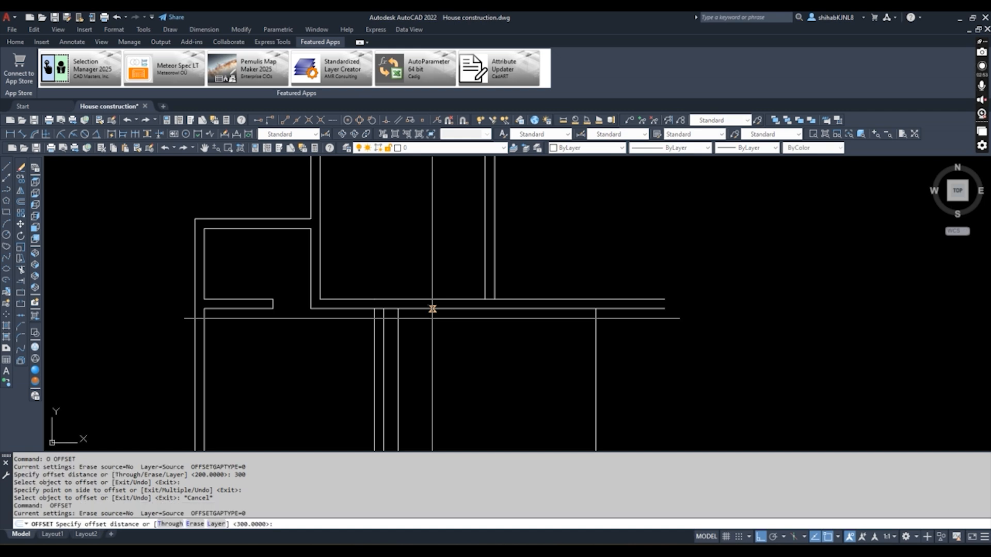
{"action": "type", "text": "9"}
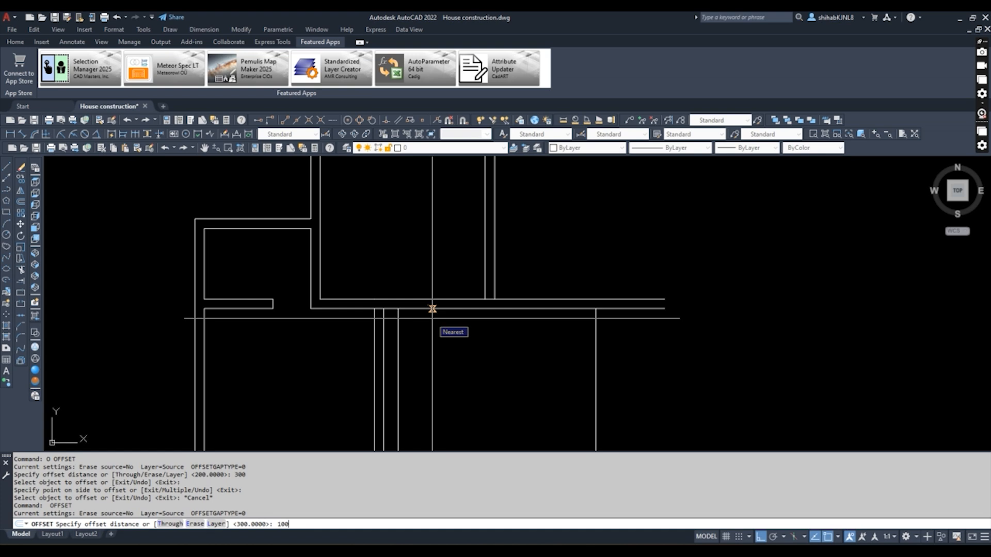
{"action": "key", "text": "Return"}
{"action": "left_click", "coordinate": [398, 328]}
{"action": "left_click", "coordinate": [448, 318]}
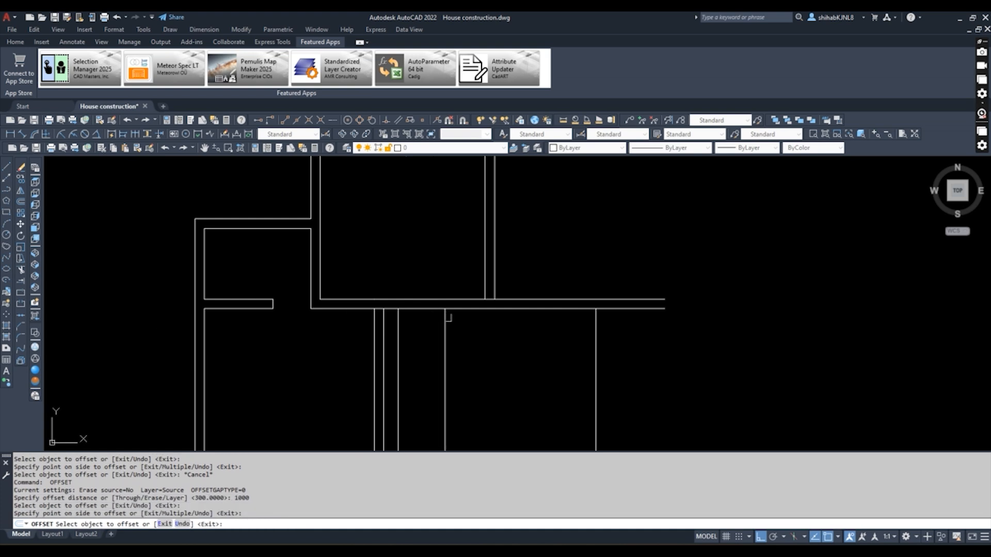
{"action": "key", "text": "Escape"}
{"action": "key", "text": "Escape"}
- Fillet the two offset lines with the upper room's bottom wall lines to cut and close the door opening
{"action": "type", "text": "f"}
{"action": "key", "text": "Return"}
{"action": "left_click", "coordinate": [473, 299]}
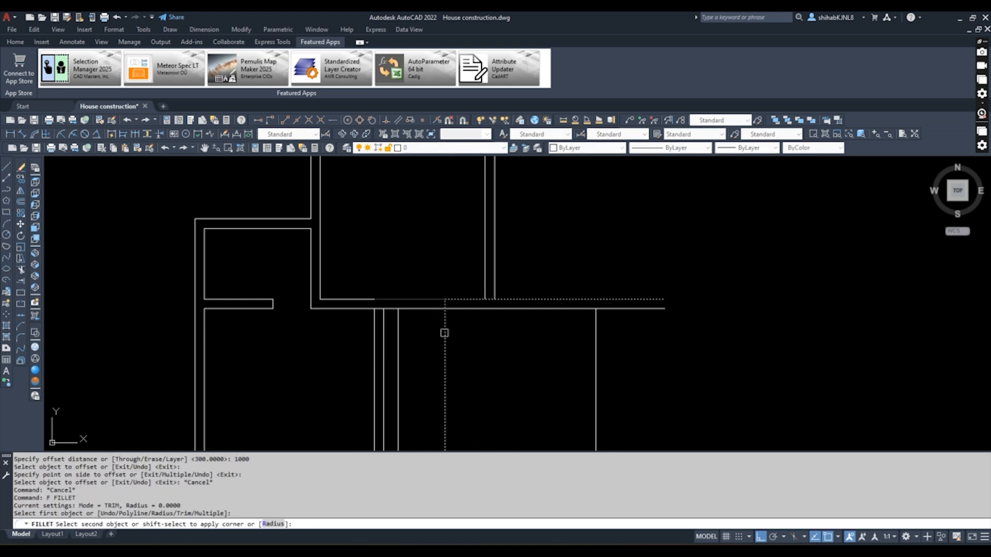
{"action": "key", "text": "space"}
{"action": "scroll", "coordinate": [448, 309], "scroll_direction": "up", "scroll_amount": 2}
{"action": "left_click", "coordinate": [444, 302]}
{"action": "left_click", "coordinate": [456, 310]}
{"action": "key", "text": "space"}
{"action": "left_click", "coordinate": [320, 309]}
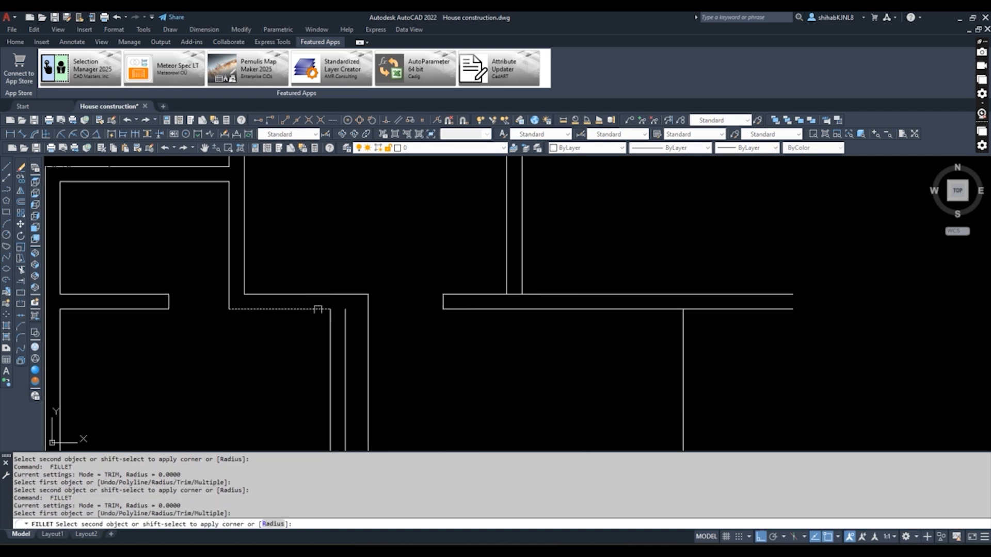
{"action": "left_click", "coordinate": [369, 303]}
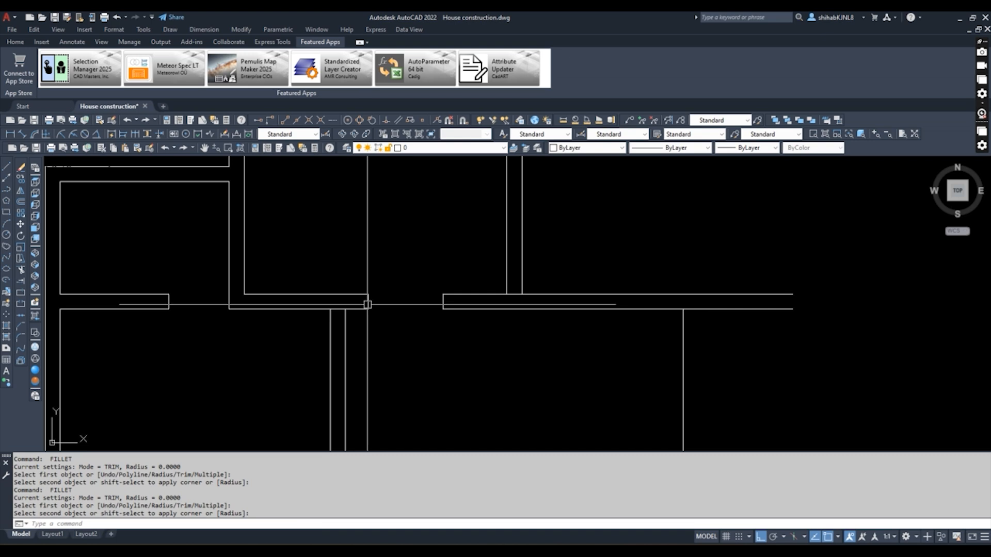
{"action": "key", "text": "Escape"}
- Offset the lower line of the wall segment above the first room's right wall 1000 downward
{"action": "scroll", "coordinate": [404, 277], "scroll_direction": "down", "scroll_amount": 1}
{"action": "middle_click_drag", "start_coordinate": [404, 292], "coordinate": [388, 286]}
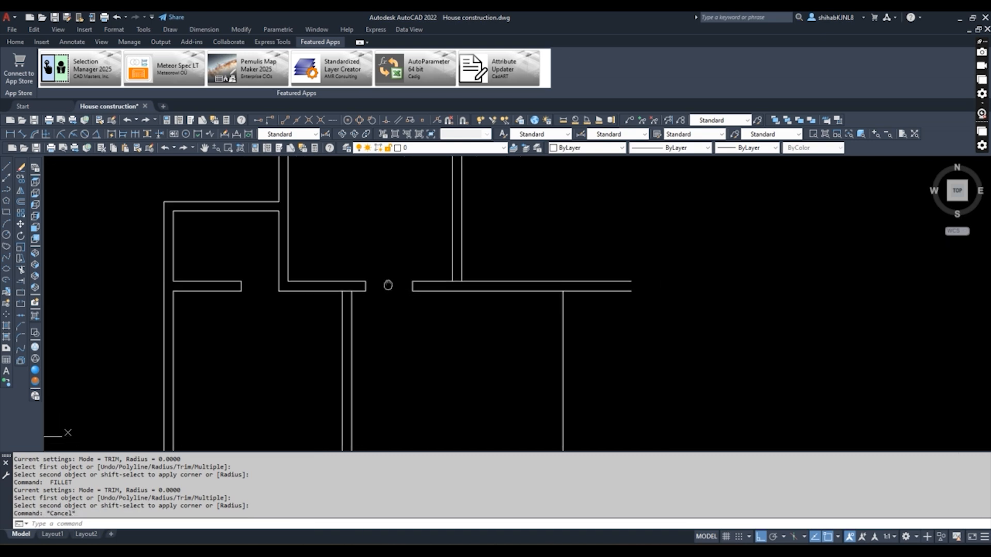
{"action": "key", "text": "Escape"}
{"action": "key", "text": "Escape"}
{"action": "type", "text": "o"}
{"action": "key", "text": "Return"}
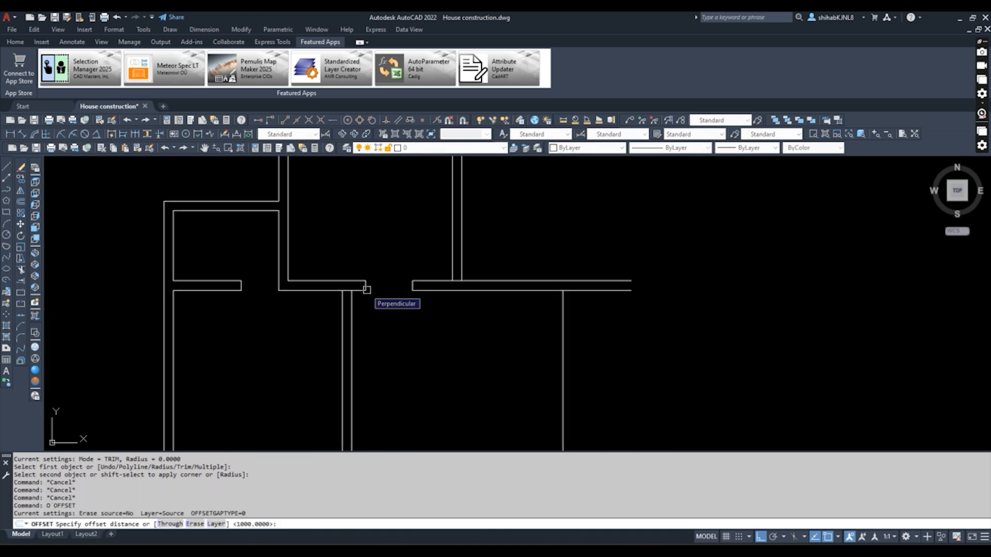
{"action": "key", "text": "Return"}
{"action": "left_click", "coordinate": [320, 291]}
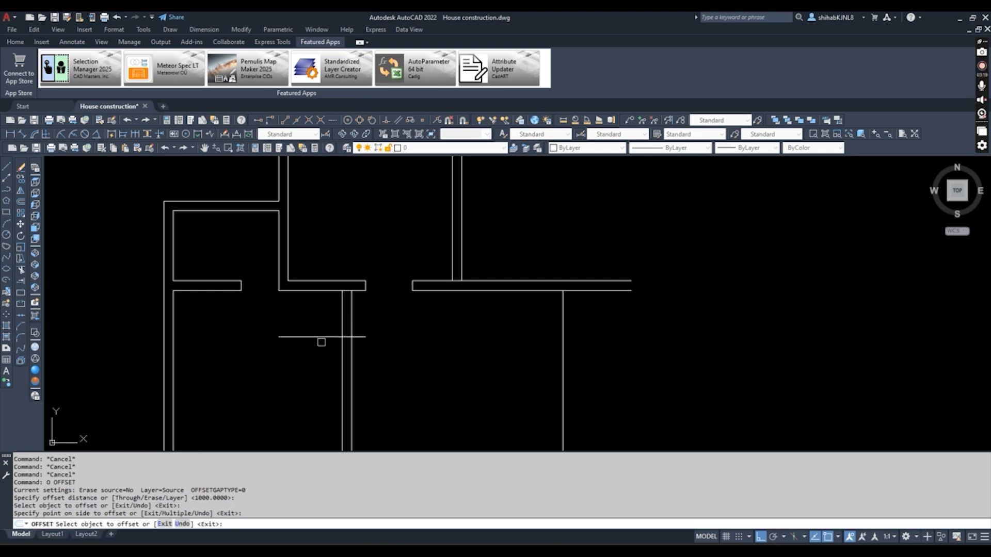
{"action": "left_click", "coordinate": [387, 314]}
{"action": "key", "text": "Escape"}
- Fillet both lines of the first room's right wall with the offset line to cap the wall below the opening
{"action": "type", "text": "f"}
{"action": "key", "text": "Return"}
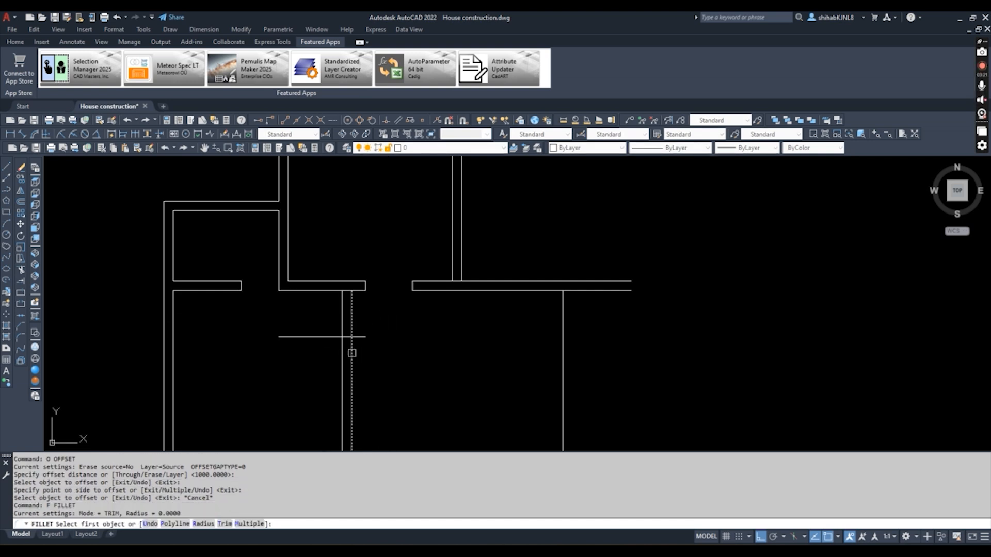
{"action": "left_click", "coordinate": [352, 353]}
{"action": "scroll", "coordinate": [350, 336], "scroll_direction": "up", "scroll_amount": 2}
{"action": "left_click", "coordinate": [347, 337]}
{"action": "key", "text": "Return"}
{"action": "left_click", "coordinate": [346, 337]}
{"action": "left_click", "coordinate": [338, 355]}
- Trim the horizontal wall line between the two partition lines to open the junction below the upper room
{"action": "scroll", "coordinate": [407, 291], "scroll_direction": "down", "scroll_amount": 4}
{"action": "middle_click_drag", "start_coordinate": [448, 276], "coordinate": [471, 266]}
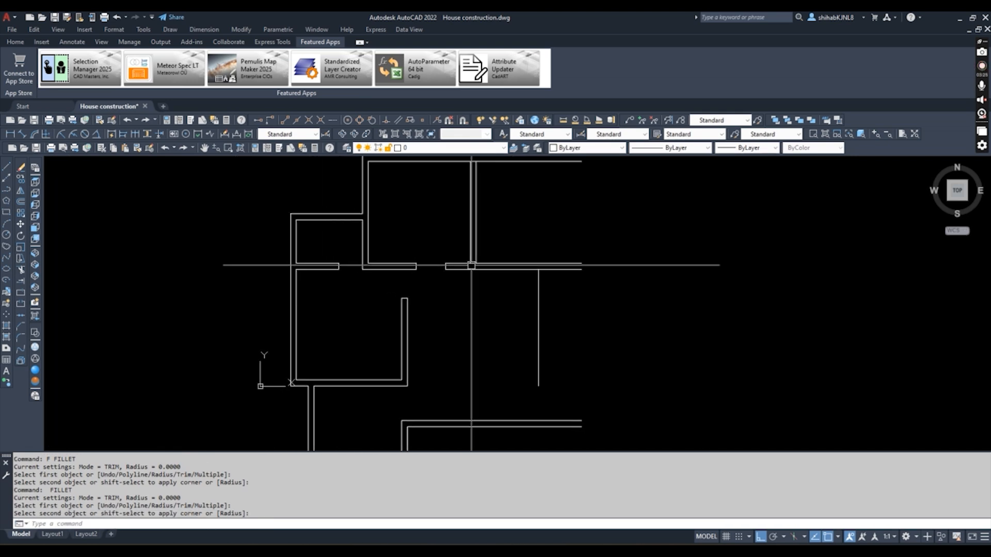
{"action": "scroll", "coordinate": [472, 266], "scroll_direction": "down", "scroll_amount": 2}
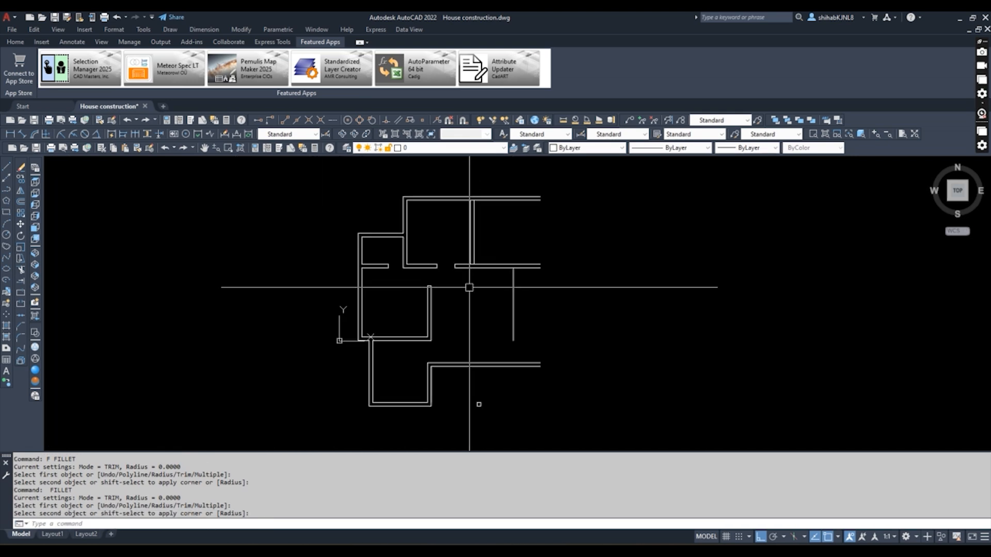
{"action": "middle_click_drag", "start_coordinate": [461, 294], "coordinate": [501, 294]}
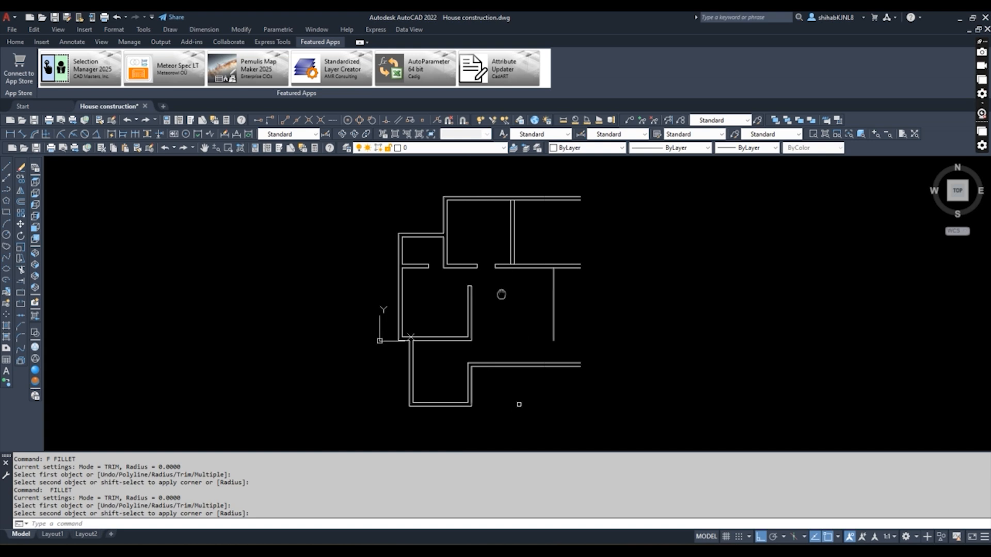
{"action": "scroll", "coordinate": [493, 282], "scroll_direction": "up", "scroll_amount": 2}
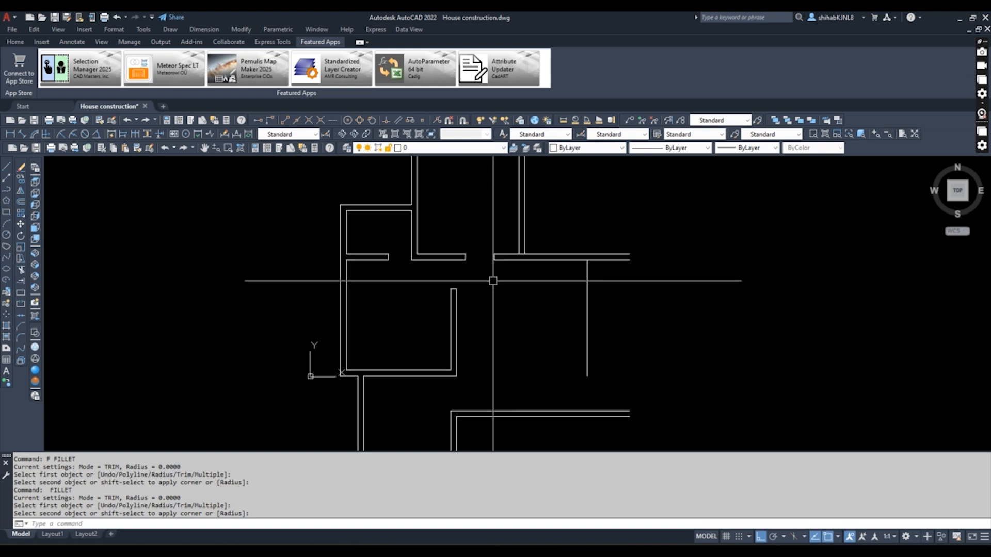
{"action": "middle_click_drag", "start_coordinate": [493, 283], "coordinate": [486, 319]}
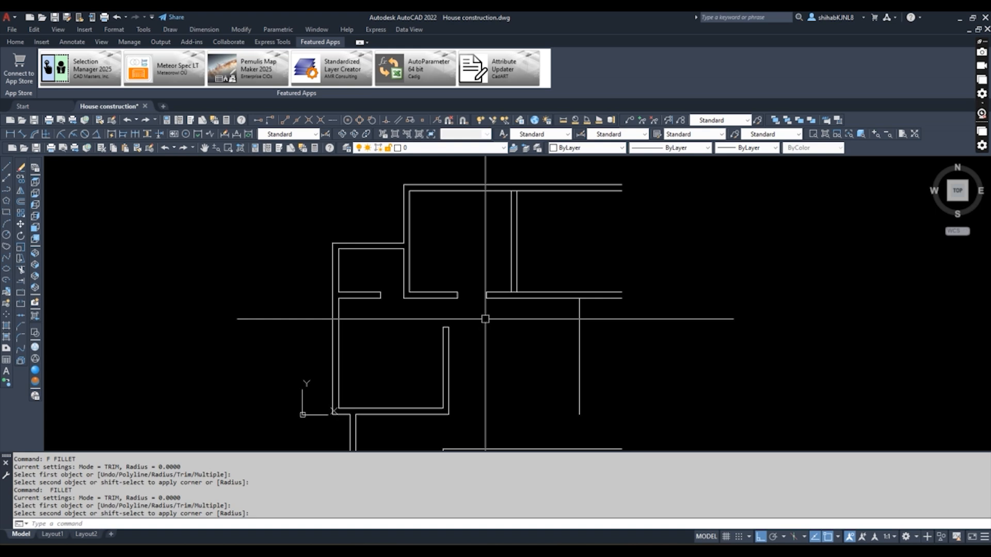
{"action": "key", "text": "Return"}
{"action": "key", "text": "Return"}
{"action": "left_click", "coordinate": [515, 293]}
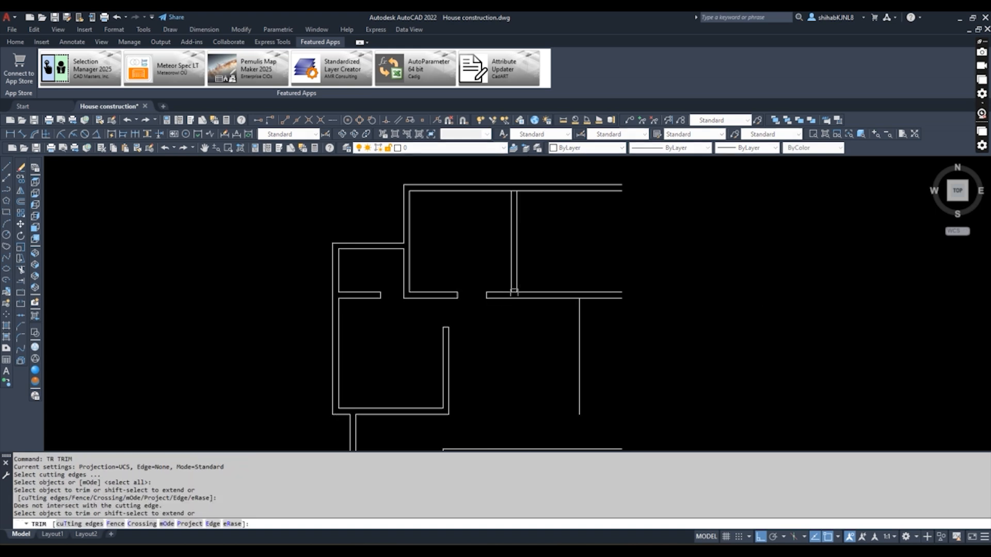
{"action": "scroll", "coordinate": [514, 292], "scroll_direction": "up", "scroll_amount": 6}
{"action": "left_click", "coordinate": [508, 290]}
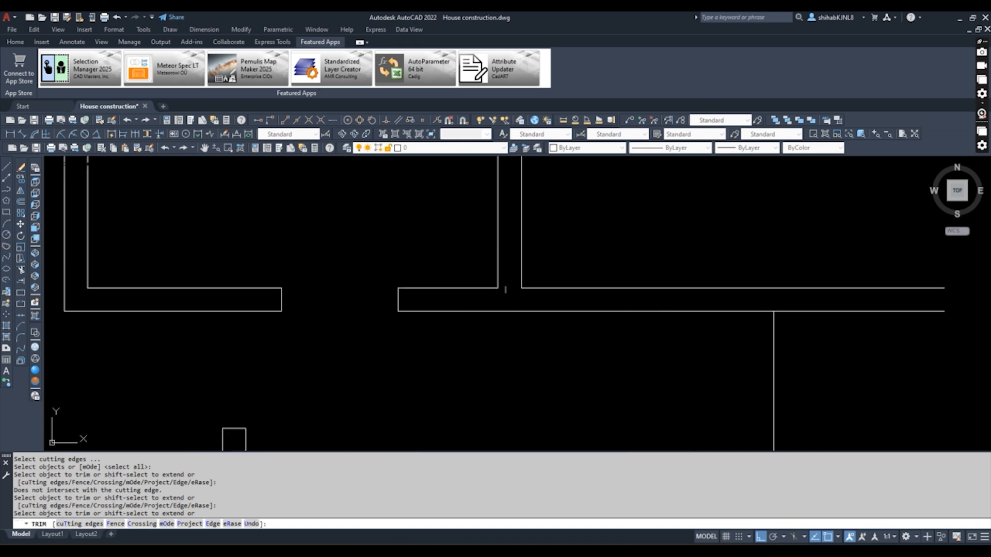
{"action": "scroll", "coordinate": [500, 342], "scroll_direction": "down", "scroll_amount": 6}
{"action": "left_click", "coordinate": [518, 292]}
{"action": "middle_click_drag", "start_coordinate": [518, 292], "coordinate": [482, 302]}
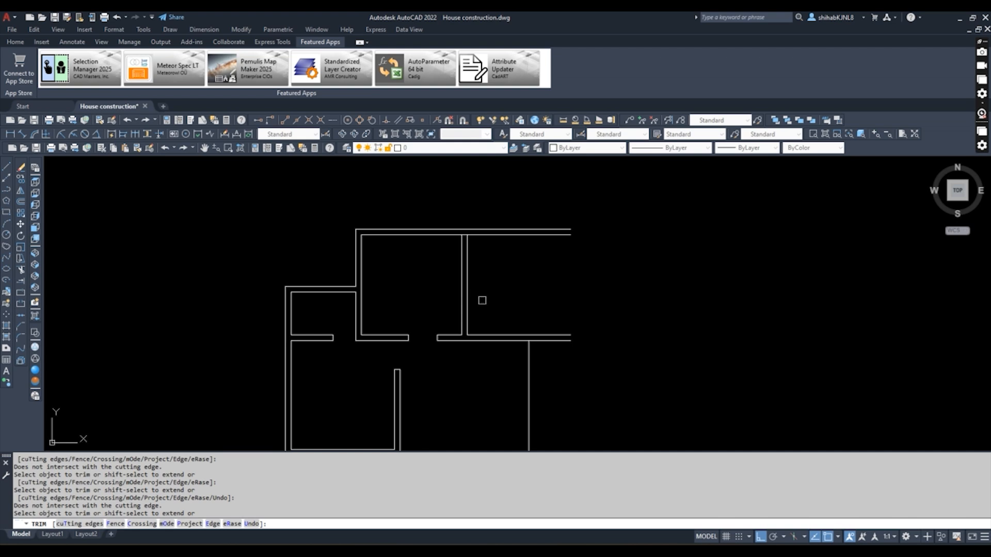
{"action": "key", "text": "Escape"}
- Try to extend the partition's right line through the horizontal wall below it, and undo the extension
{"action": "type", "text": "Ex"}
{"action": "key", "text": "Return"}
{"action": "key", "text": "Return"}
{"action": "key", "text": "Escape"}
{"action": "key", "text": "Escape"}
{"action": "middle_click_drag", "start_coordinate": [513, 316], "coordinate": [458, 312]}
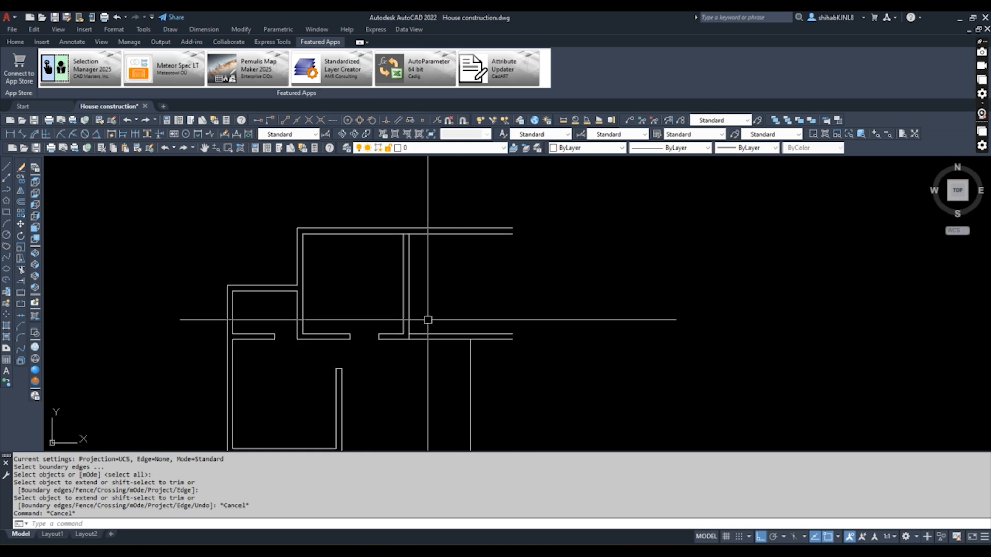
{"action": "key", "text": "ctrl+z"}
{"action": "key", "text": "ctrl+z"}
{"action": "key", "text": "Escape"}
{"action": "middle_click_drag", "start_coordinate": [560, 323], "coordinate": [424, 310]}
{"action": "key", "text": "Escape"}
{"action": "key", "text": "Escape"}
{"action": "key", "text": "Escape"}
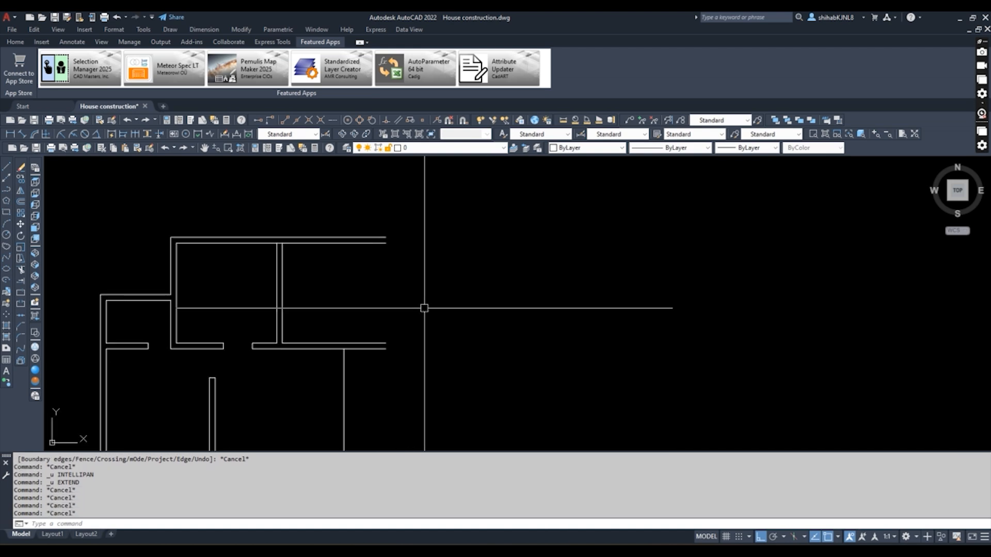
- Offset the right line of the partition between the upper rooms 3500 to the right
{"action": "type", "text": "o"}
{"action": "key", "text": "Return"}
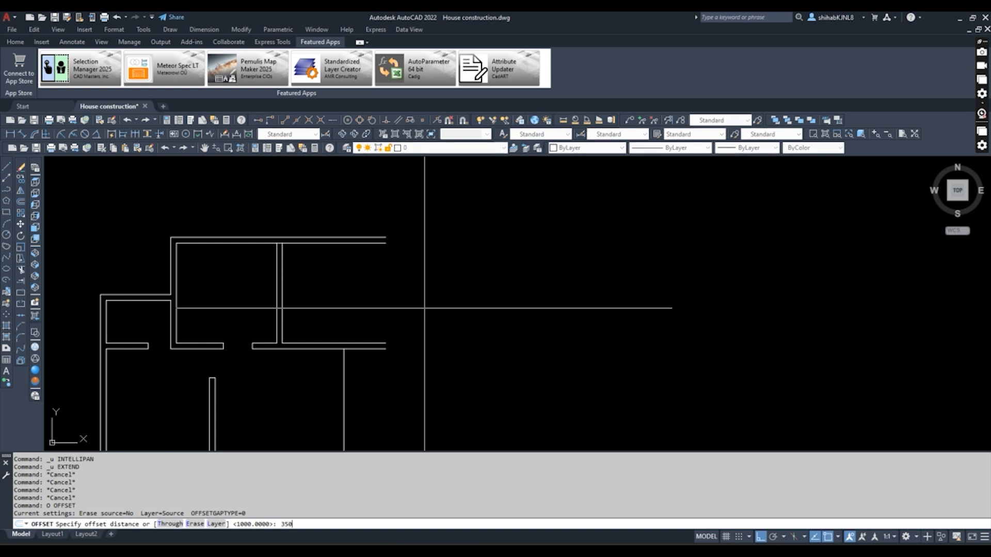
{"action": "key", "text": "Return"}
{"action": "left_click", "coordinate": [281, 289]}
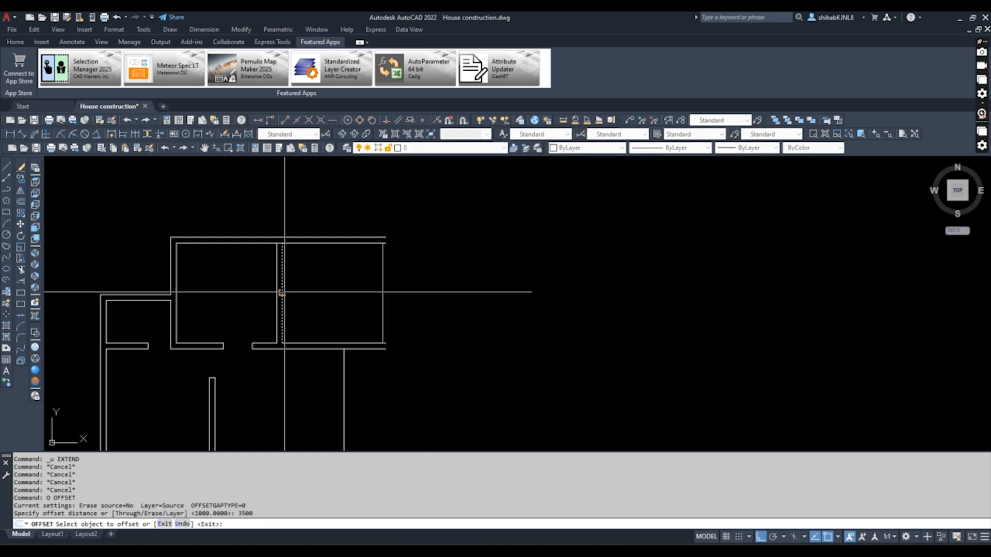
{"action": "left_click", "coordinate": [351, 287]}
{"action": "middle_click_drag", "start_coordinate": [422, 285], "coordinate": [511, 268]}
{"action": "key", "text": "Escape"}
- Offset the second upper room's new right line 200 outward for the wall thickness, and save the drawing
{"action": "key", "text": "Return"}
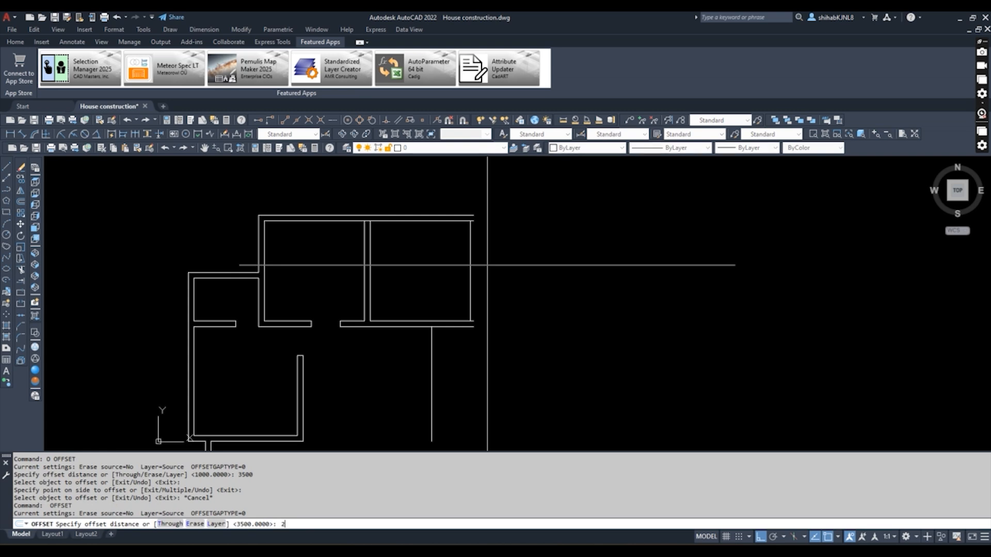
{"action": "key", "text": "Return"}
{"action": "left_click", "coordinate": [468, 272]}
{"action": "left_click", "coordinate": [525, 276]}
{"action": "scroll", "coordinate": [413, 443], "scroll_direction": "down", "scroll_amount": 2}
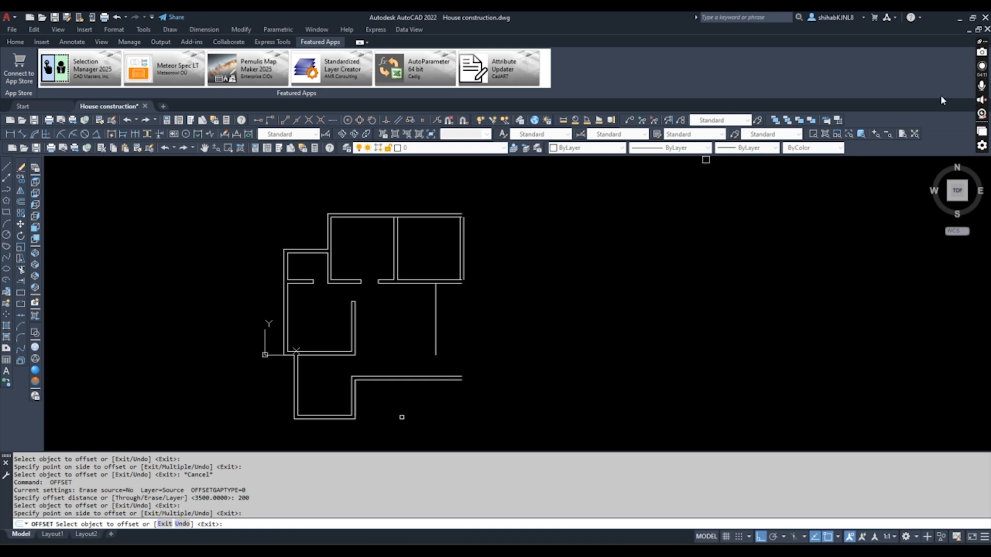
{"action": "middle_click_drag", "start_coordinate": [458, 283], "coordinate": [507, 285]}
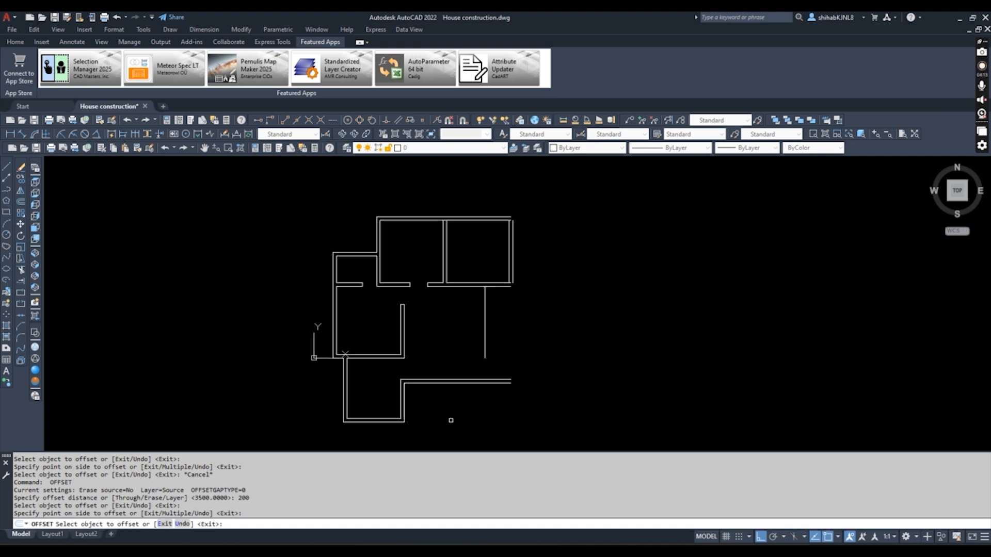
{"action": "key", "text": "Escape"}
{"action": "key", "text": "ctrl+s"}
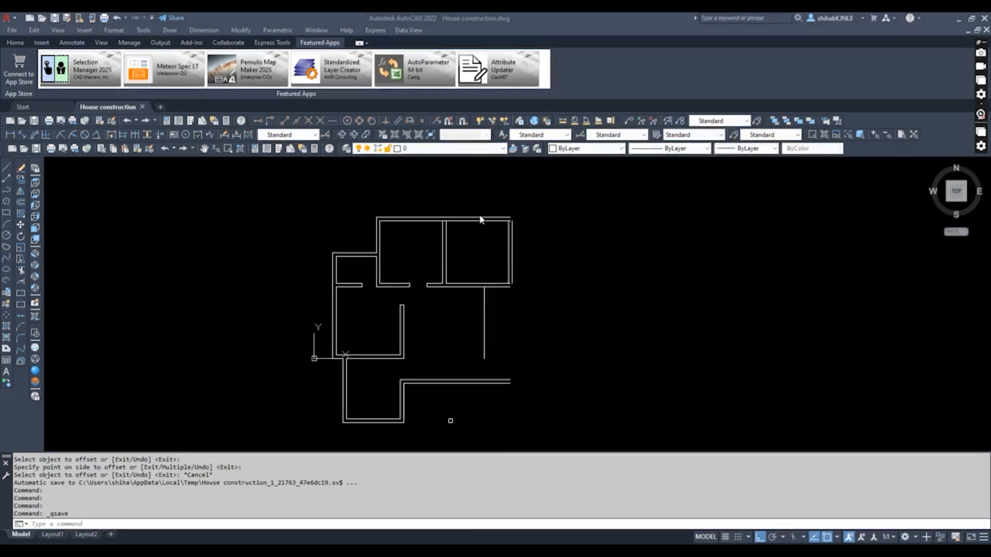
- Offset the outer top wall line of the upper rooms 2800 upward
{"action": "scroll", "coordinate": [467, 222], "scroll_direction": "up", "scroll_amount": 4}
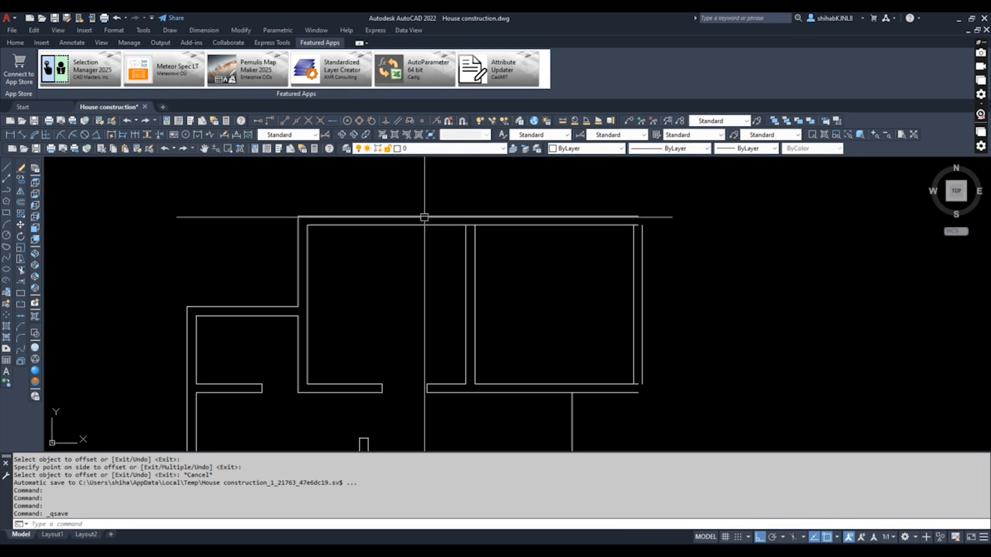
{"action": "middle_click_drag", "start_coordinate": [452, 282], "coordinate": [451, 271]}
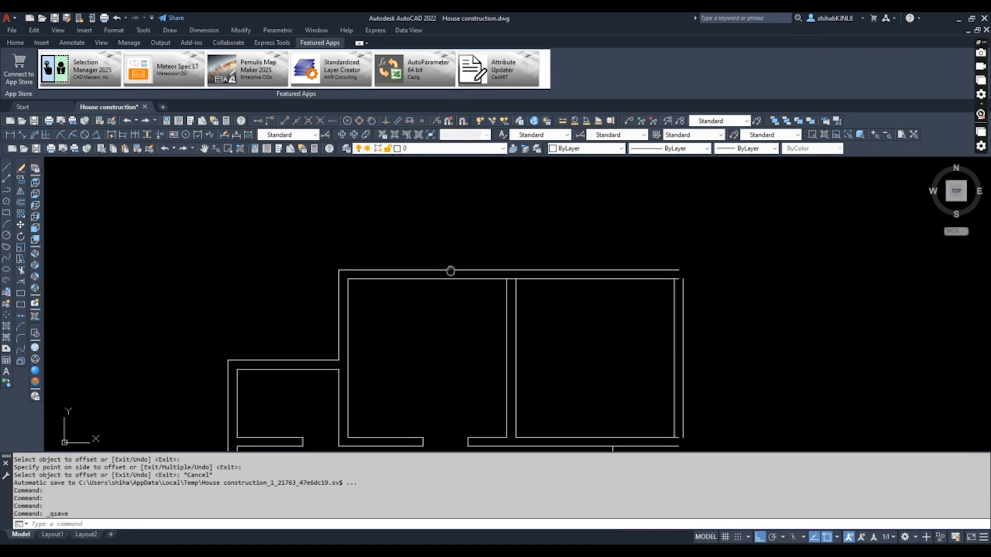
{"action": "key", "text": "Escape"}
{"action": "type", "text": "O"}
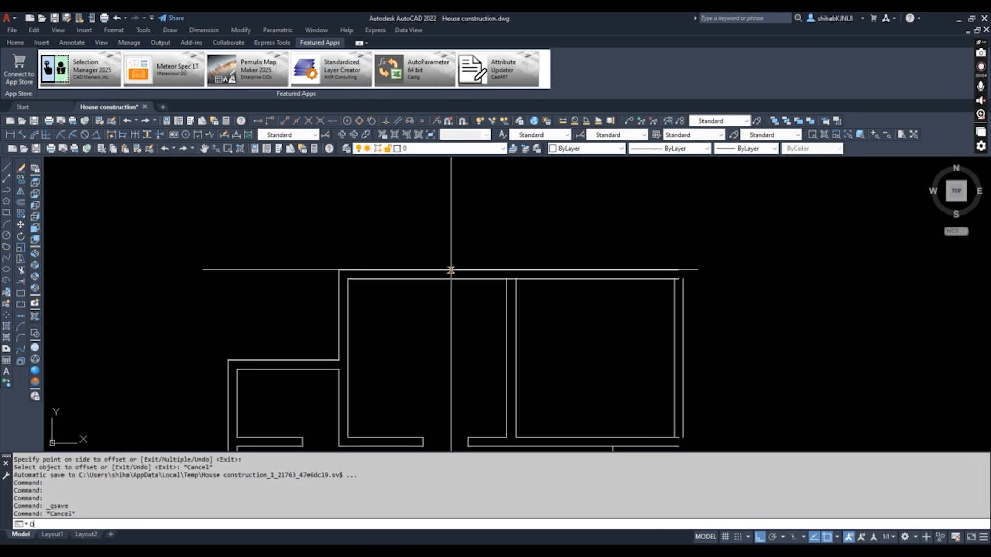
{"action": "key", "text": "Return"}
{"action": "type", "text": "2800"}
{"action": "key", "text": "Return"}
{"action": "left_click", "coordinate": [425, 267]}
{"action": "left_click", "coordinate": [425, 261]}
{"action": "scroll", "coordinate": [426, 310], "scroll_direction": "down", "scroll_amount": 4}
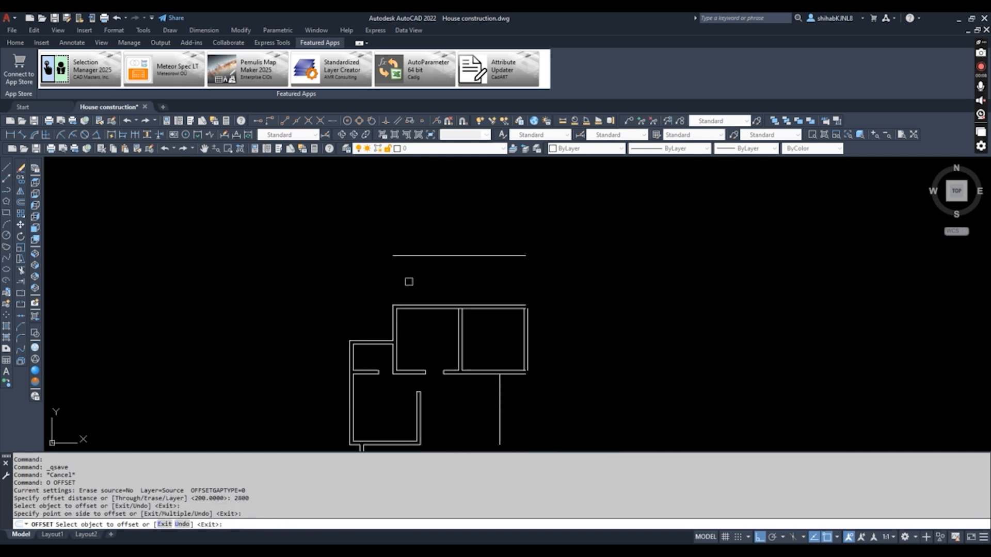
{"action": "middle_click_drag", "start_coordinate": [409, 282], "coordinate": [411, 314]}
{"action": "key", "text": "Escape"}
- Offset the new horizontal line above the upper rooms 200 upward to form the top wall
{"action": "type", "text": "O"}
{"action": "key", "text": "Return"}
{"action": "type", "text": "200"}
{"action": "key", "text": "Return"}
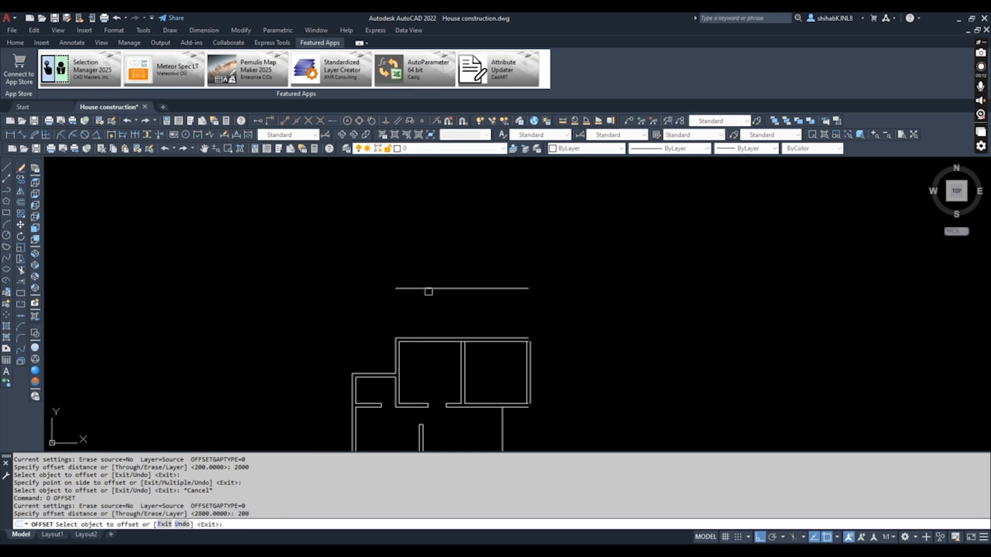
{"action": "left_click", "coordinate": [429, 290]}
{"action": "left_click", "coordinate": [415, 270]}
{"action": "key", "text": "Escape"}
{"action": "key", "text": "Escape"}
- Fillet the first upper room's inner and outer left wall lines with the matching lines of the new top wall
{"action": "type", "text": "F"}
{"action": "key", "text": "Return"}
{"action": "scroll", "coordinate": [400, 357], "scroll_direction": "up", "scroll_amount": 2}
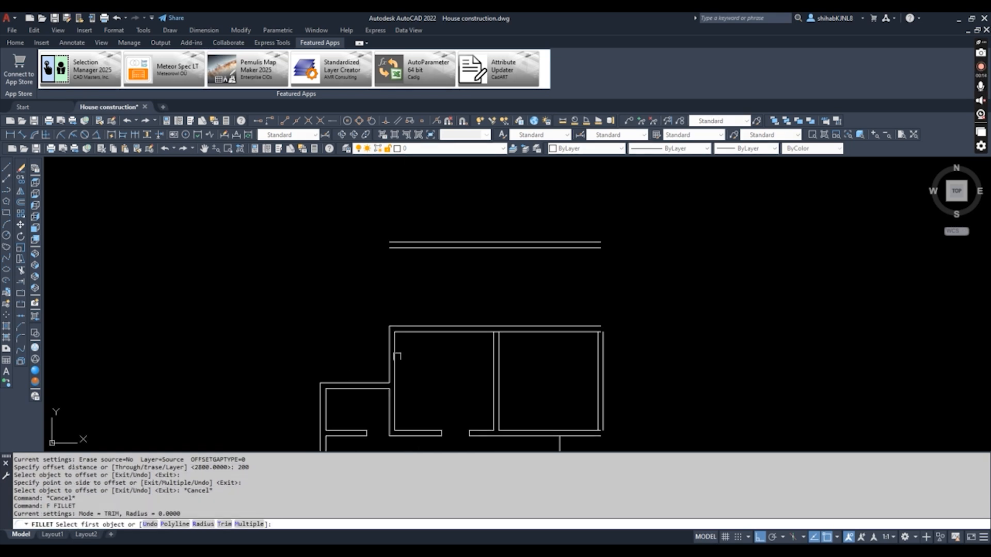
{"action": "left_click", "coordinate": [397, 356]}
{"action": "left_click", "coordinate": [423, 247]}
{"action": "key", "text": "Escape"}
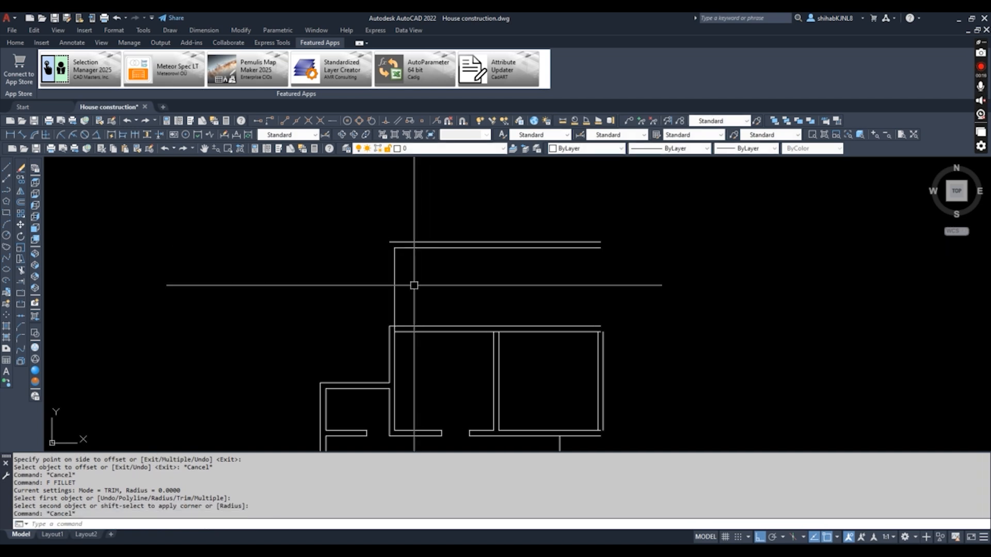
{"action": "key", "text": "Return"}
{"action": "left_click", "coordinate": [389, 343]}
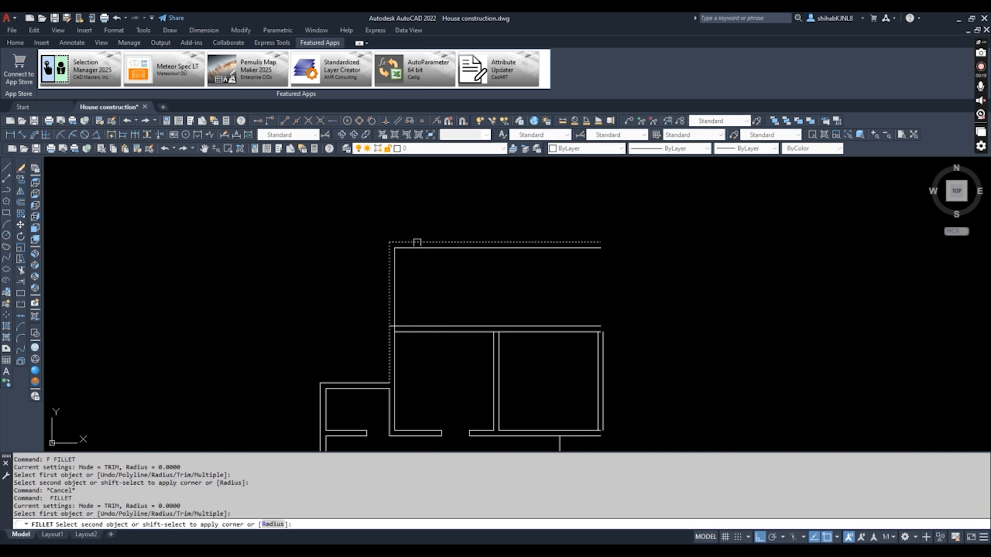
{"action": "key", "text": "Escape"}
- Offset the left wall's inner line 3500 to the right inside the new top room
{"action": "middle_click_drag", "start_coordinate": [502, 265], "coordinate": [389, 266]}
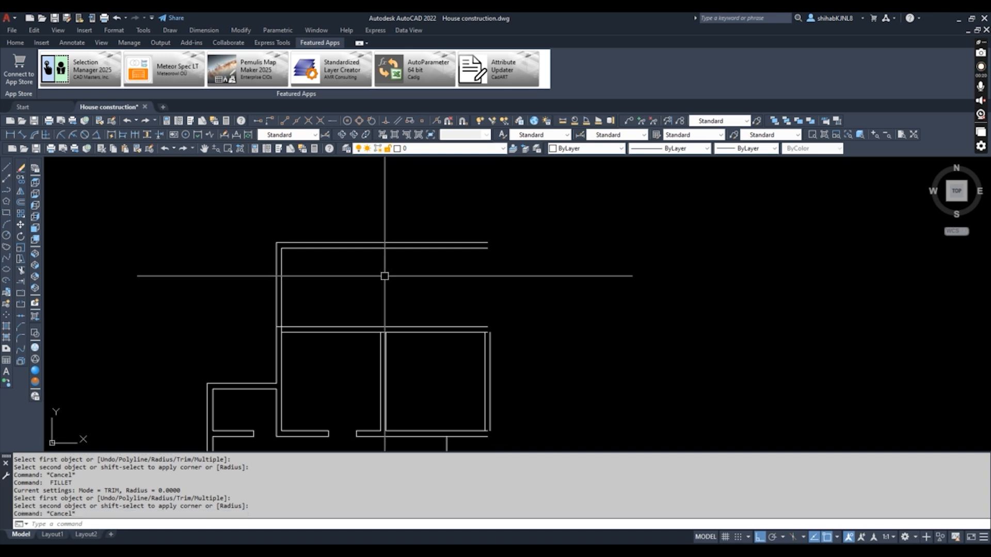
{"action": "type", "text": "o"}
{"action": "key", "text": "Return"}
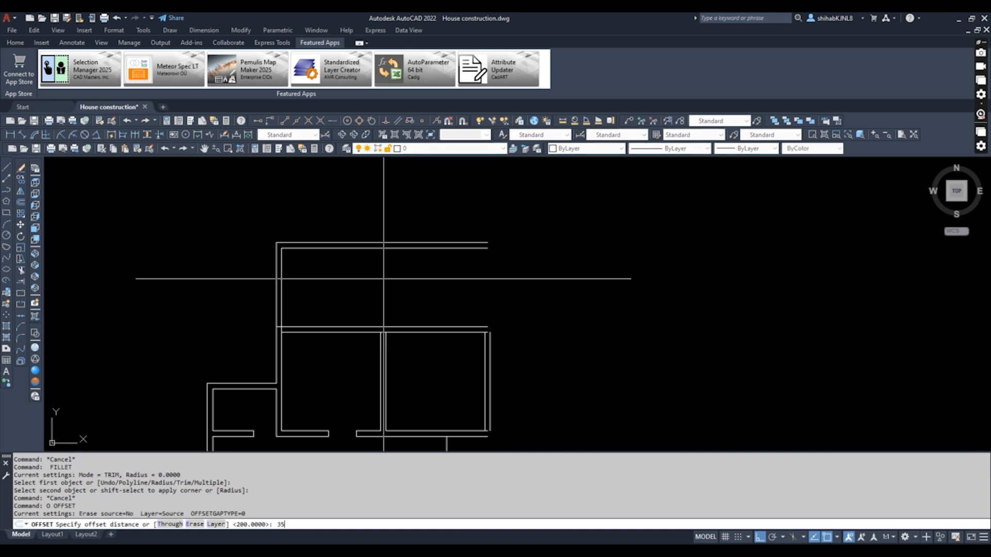
{"action": "key", "text": "Return"}
{"action": "left_click", "coordinate": [285, 288]}
{"action": "left_click", "coordinate": [388, 282]}
{"action": "key", "text": "Escape"}
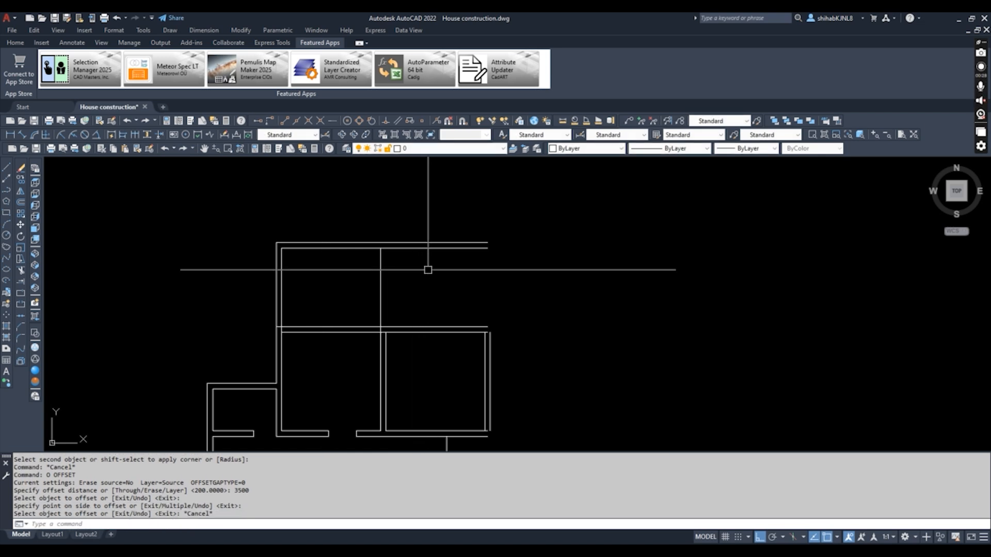
{"action": "middle_click_drag", "start_coordinate": [433, 268], "coordinate": [416, 277]}
{"action": "key", "text": "Escape"}
{"action": "key", "text": "Escape"}
{"action": "key", "text": "Return"}
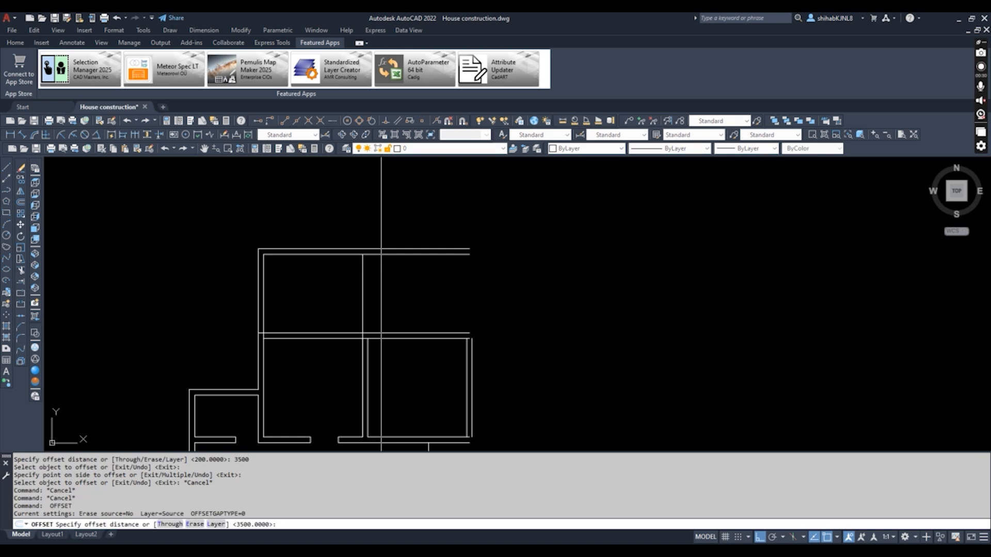
{"action": "key", "text": "Escape"}
- Erase the vertical line just offset inside the new top room
{"action": "left_click", "coordinate": [376, 268]}
{"action": "left_click", "coordinate": [360, 279]}
{"action": "type", "text": "e"}
{"action": "key", "text": "Return"}
- Extend both partition lines of the upper rooms up to the inner line of the new top wall
{"action": "type", "text": "ex"}
{"action": "key", "text": "Return"}
{"action": "left_click", "coordinate": [374, 254]}
{"action": "key", "text": "Return"}
{"action": "left_click", "coordinate": [376, 348]}
{"action": "left_click", "coordinate": [326, 358]}
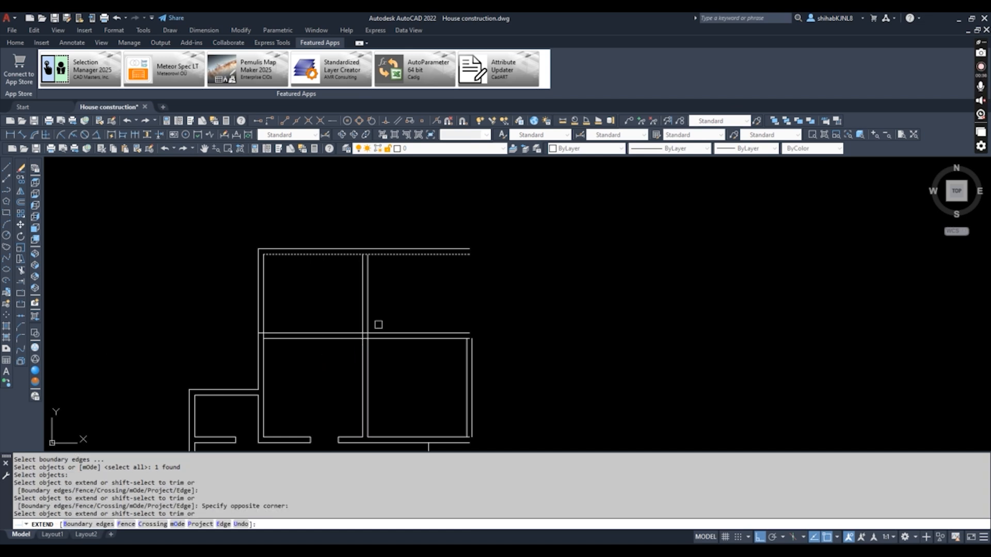
{"action": "key", "text": "Return"}
- Offset the extended partition's right line 1500 to the right
{"action": "middle_click_drag", "start_coordinate": [385, 301], "coordinate": [383, 347]}
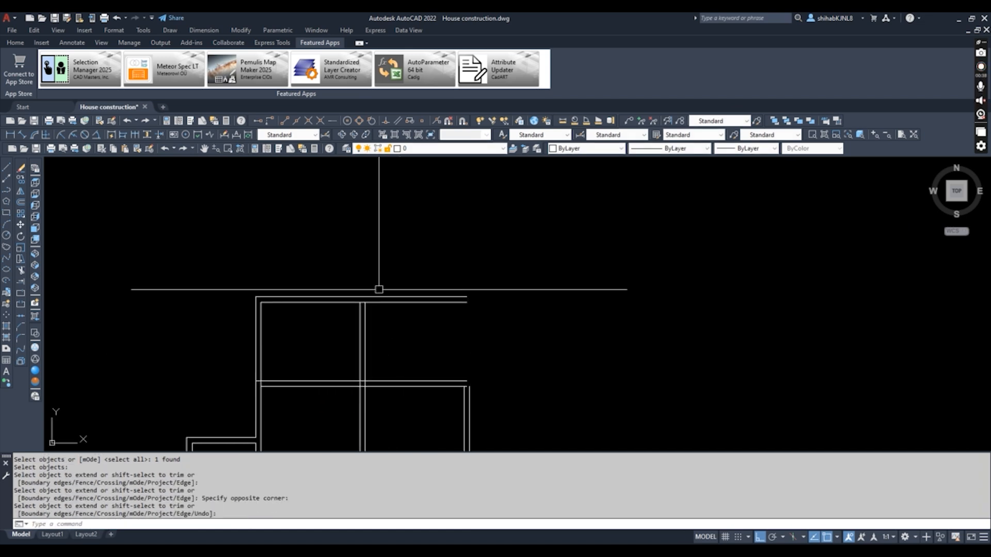
{"action": "key", "text": "Escape"}
{"action": "type", "text": "o"}
{"action": "key", "text": "Return"}
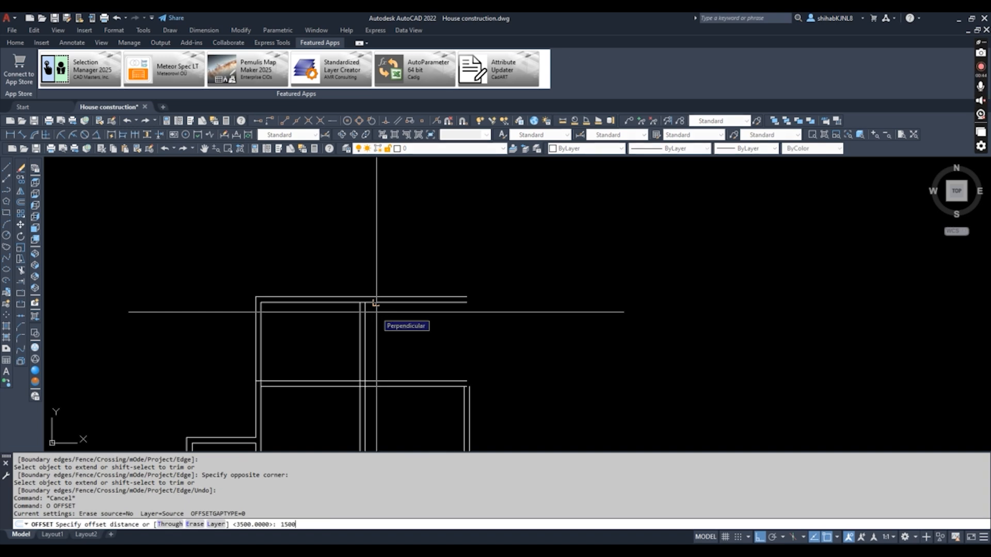
{"action": "type", "text": "1500"}
{"action": "key", "text": "Return"}
{"action": "left_click", "coordinate": [367, 312]}
{"action": "left_click", "coordinate": [435, 307]}
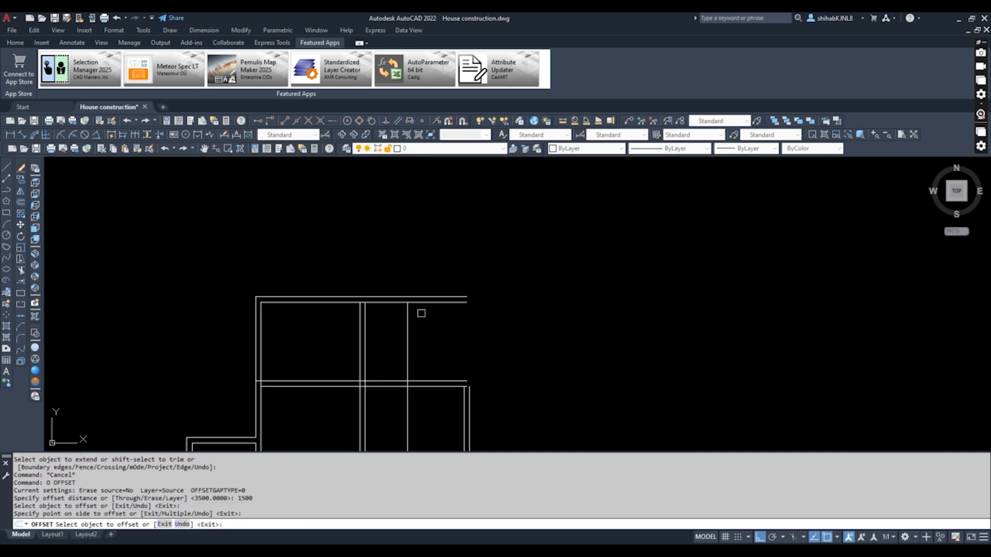
{"action": "key", "text": "Escape"}
- Offset the new vertical line beside the partition 200 to the right for the wall thickness
{"action": "key", "text": "Return"}
{"action": "type", "text": "200"}
{"action": "key", "text": "Return"}
{"action": "left_click", "coordinate": [408, 324]}
{"action": "left_click", "coordinate": [511, 312]}
{"action": "key", "text": "Escape"}
- Fillet the outer and inner lines of the new vertical wall with the matching top wall lines
{"action": "type", "text": "f"}
{"action": "key", "text": "Return"}
{"action": "left_click", "coordinate": [406, 303]}
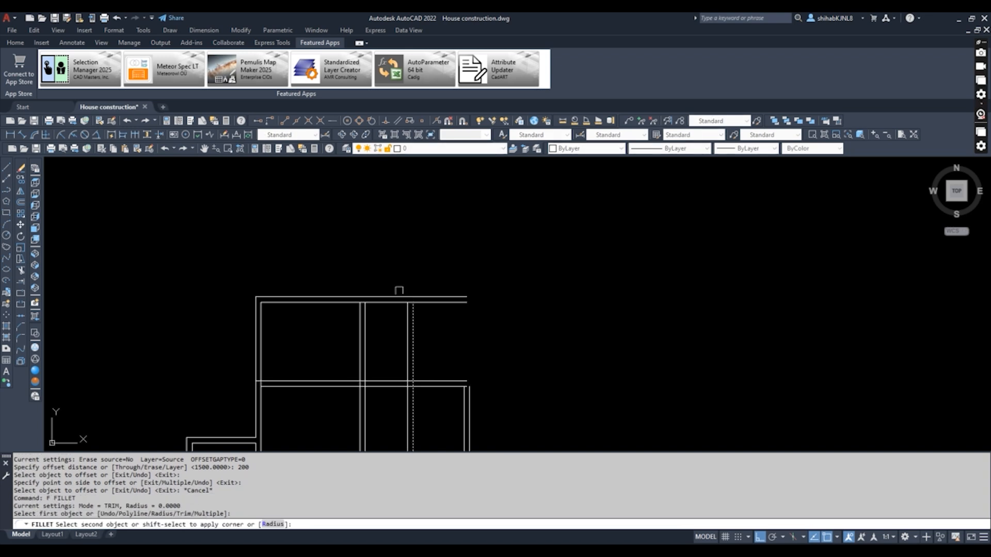
{"action": "left_click", "coordinate": [401, 296]}
{"action": "key", "text": "Return"}
{"action": "left_click", "coordinate": [397, 304]}
{"action": "left_click", "coordinate": [407, 315]}
- Trim both new vertical wall lines below the upper line of the horizontal wall between the room rows
{"action": "middle_click_drag", "start_coordinate": [448, 352], "coordinate": [454, 318]}
{"action": "type", "text": "R"}
{"action": "key", "text": "Return"}
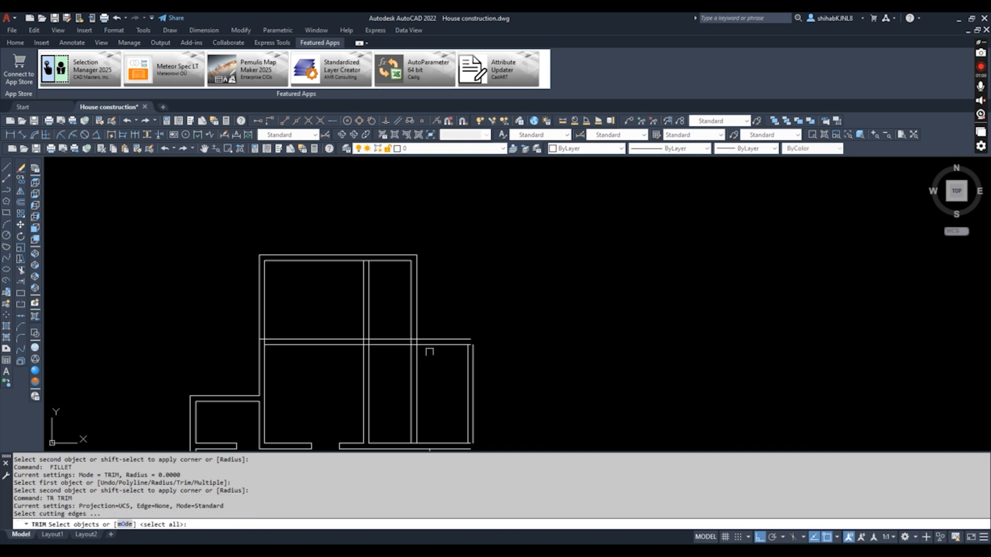
{"action": "left_click", "coordinate": [428, 340]}
{"action": "key", "text": "Return"}
{"action": "left_click", "coordinate": [421, 354]}
{"action": "left_click", "coordinate": [396, 362]}
{"action": "left_click", "coordinate": [429, 345]}
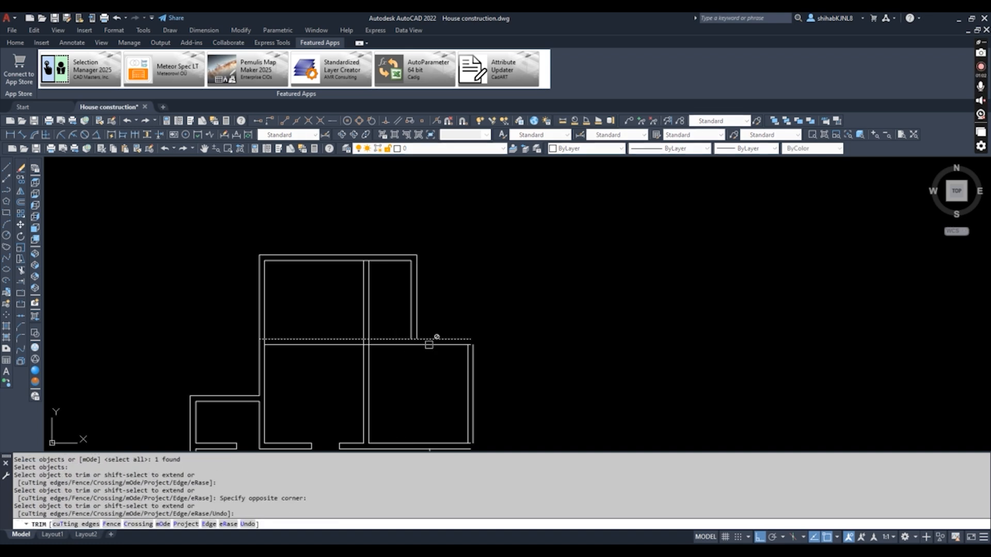
{"action": "key", "text": "Escape"}
- Offset the upper line of the horizontal wall between the room rows 1500 upward
{"action": "middle_click_drag", "start_coordinate": [446, 335], "coordinate": [438, 354]}
{"action": "type", "text": "o"}
{"action": "key", "text": "Return"}
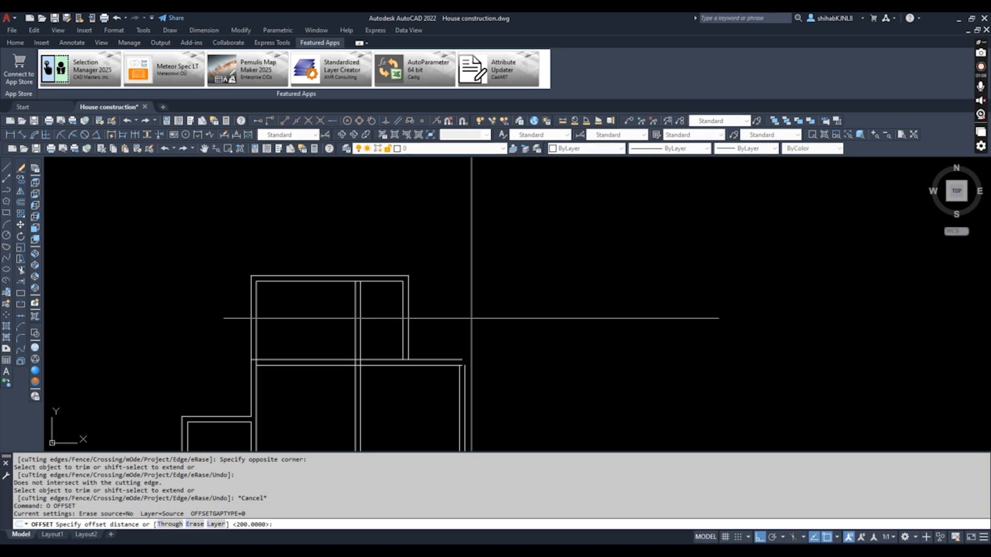
{"action": "type", "text": "1500"}
{"action": "key", "text": "Return"}
{"action": "left_click", "coordinate": [432, 358]}
{"action": "left_click", "coordinate": [439, 308]}
- Offset the new horizontal line 200 upward for the wall thickness
{"action": "key", "text": "Return"}
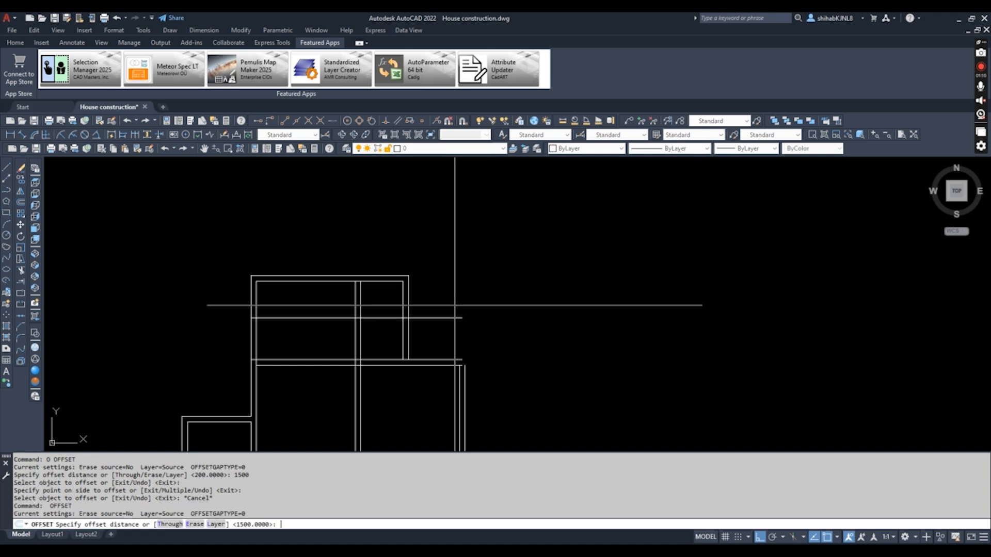
{"action": "type", "text": "200"}
{"action": "key", "text": "Return"}
{"action": "left_click", "coordinate": [448, 317]}
{"action": "left_click", "coordinate": [465, 303]}
{"action": "key", "text": "Escape"}
- Fillet the inner and outer lines of the far right wall with the matching new horizontal wall lines
{"action": "type", "text": "F"}
{"action": "key", "text": "Return"}
{"action": "left_click", "coordinate": [452, 317]}
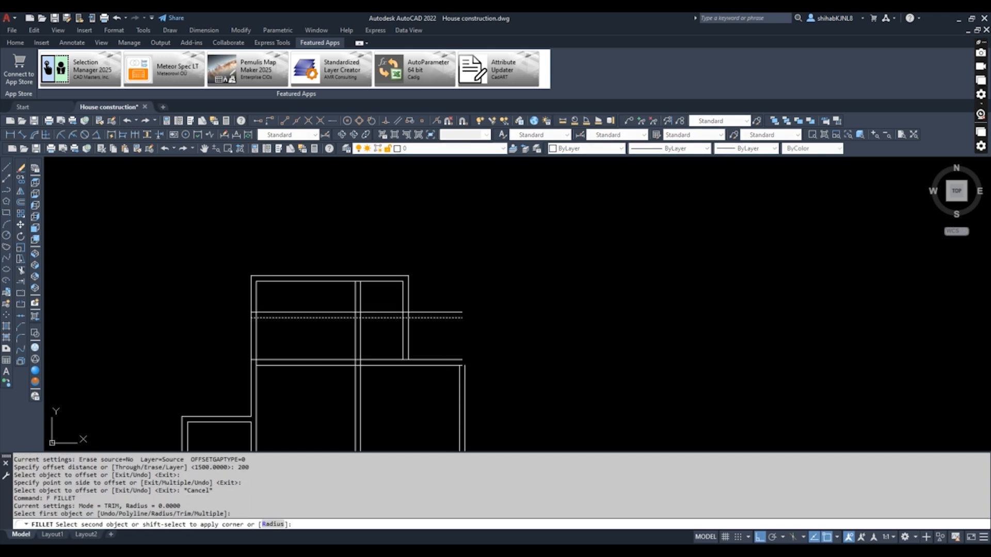
{"action": "left_click", "coordinate": [457, 384]}
{"action": "key", "text": "Return"}
{"action": "left_click", "coordinate": [466, 375]}
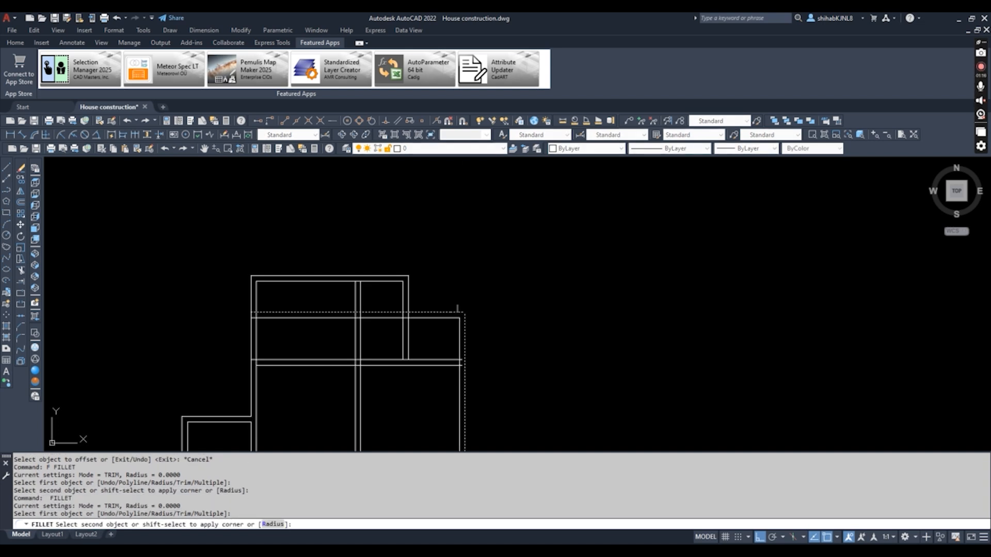
{"action": "left_click", "coordinate": [457, 312]}
{"action": "key", "text": "Escape"}
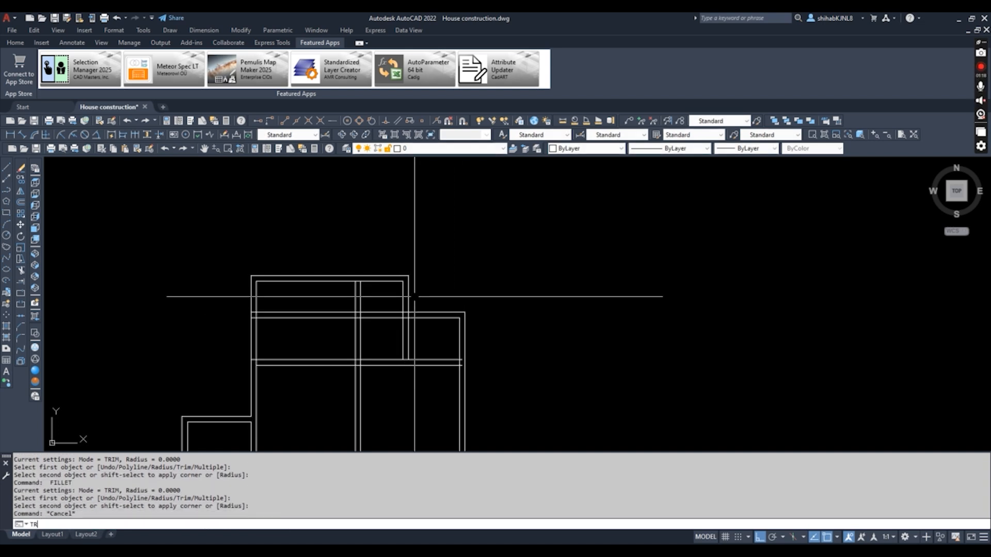
- Trim the two new horizontal wall lines to the left of the narrow top room's outer right wall line
{"action": "type", "text": "TR"}
{"action": "key", "text": "Return"}
{"action": "left_click", "coordinate": [412, 298]}
{"action": "key", "text": "Return"}
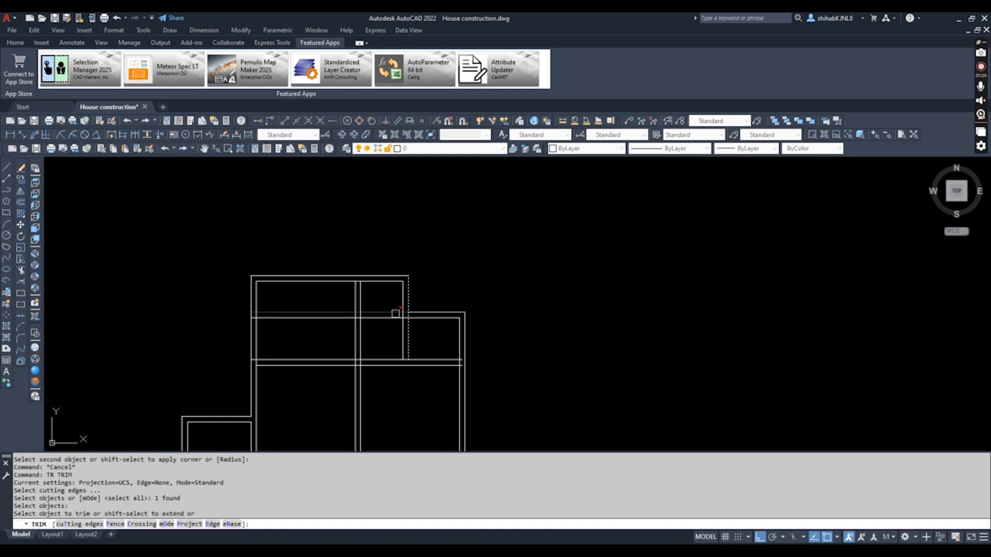
{"action": "left_click", "coordinate": [384, 316]}
{"action": "left_click", "coordinate": [379, 315]}
{"action": "left_click", "coordinate": [394, 309]}
{"action": "left_click", "coordinate": [411, 314]}
{"action": "left_click", "coordinate": [413, 315]}
{"action": "key", "text": "Escape"}
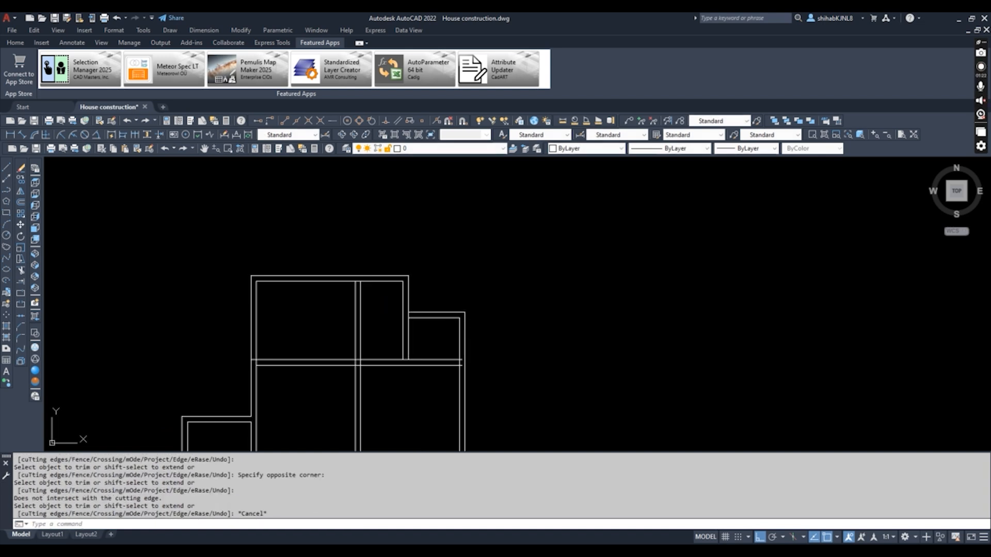
{"action": "middle_click_drag", "start_coordinate": [531, 360], "coordinate": [530, 336]}
{"action": "type", "text": "TR"}
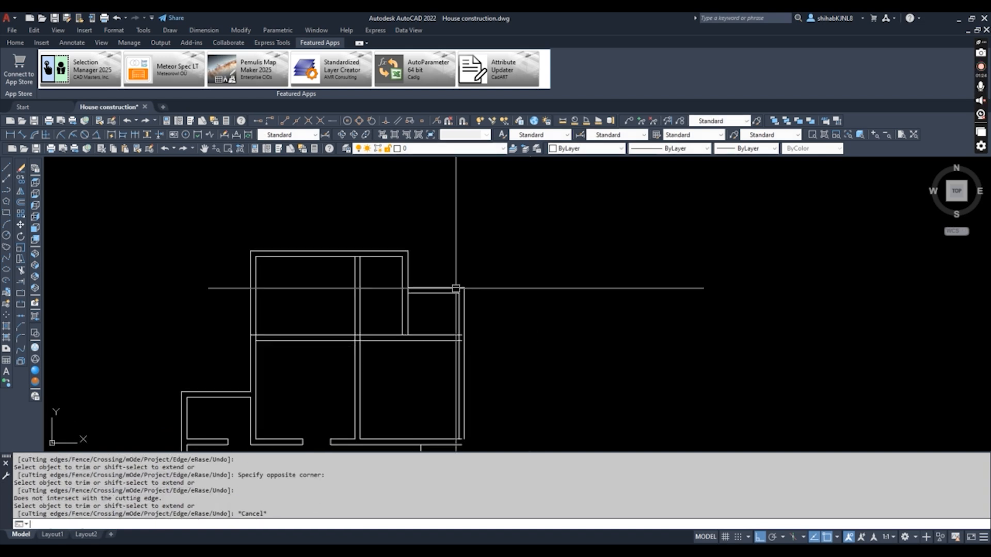
{"action": "key", "text": "Return"}
{"action": "scroll", "coordinate": [411, 292], "scroll_direction": "up", "scroll_amount": 5}
{"action": "left_click", "coordinate": [397, 285]}
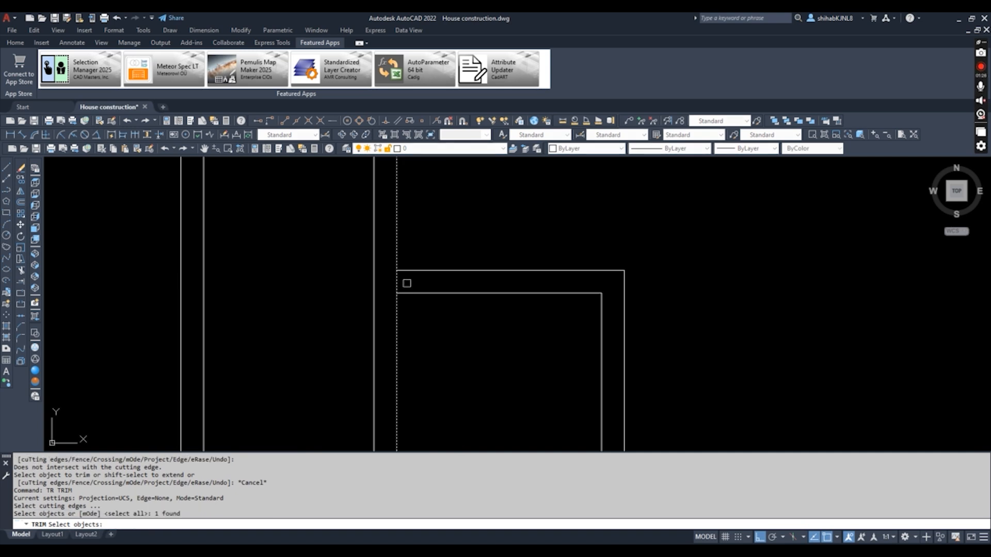
{"action": "key", "text": "Return"}
{"action": "left_click", "coordinate": [398, 282]}
{"action": "left_click", "coordinate": [396, 282]}
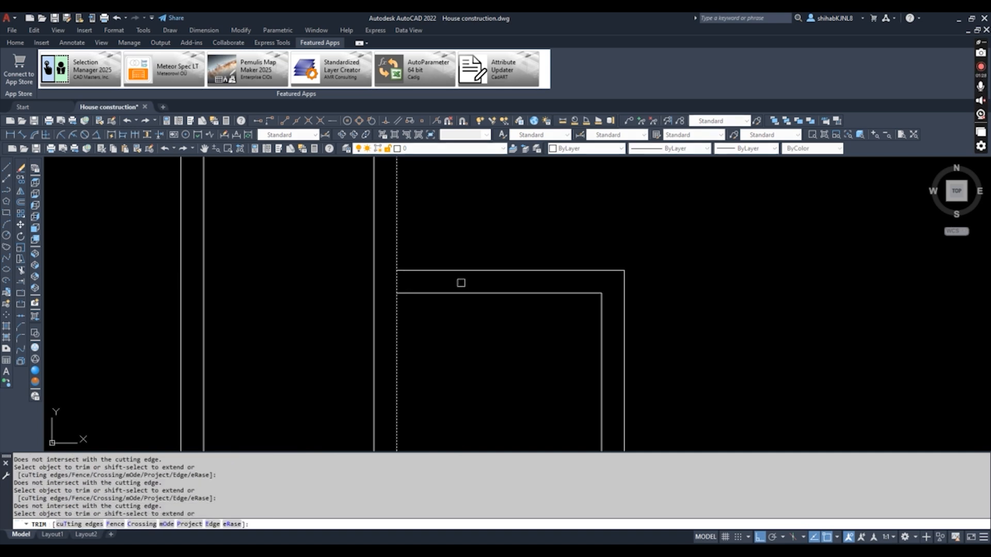
{"action": "key", "text": "Escape"}
- Trim the narrow top room's outer right wall line between the two horizontal lines of the extension wall
{"action": "type", "text": "TR"}
{"action": "key", "text": "Return"}
{"action": "key", "text": "Return"}
{"action": "left_click", "coordinate": [412, 278]}
{"action": "left_click", "coordinate": [392, 281]}
{"action": "left_click", "coordinate": [416, 270]}
{"action": "scroll", "coordinate": [424, 269], "scroll_direction": "down", "scroll_amount": 3}
{"action": "key", "text": "Escape"}
{"action": "middle_click_drag", "start_coordinate": [428, 311], "coordinate": [483, 309]}
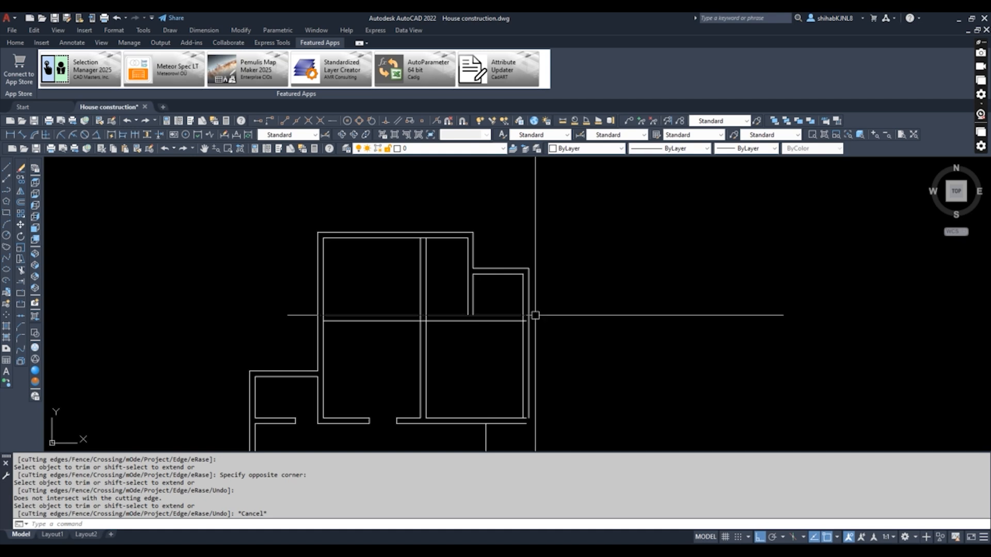
- Offset the inner line of the far right extension wall 800 to the left
{"action": "scroll", "coordinate": [535, 316], "scroll_direction": "up", "scroll_amount": 2}
{"action": "key", "text": "Escape"}
{"action": "key", "text": "Return"}
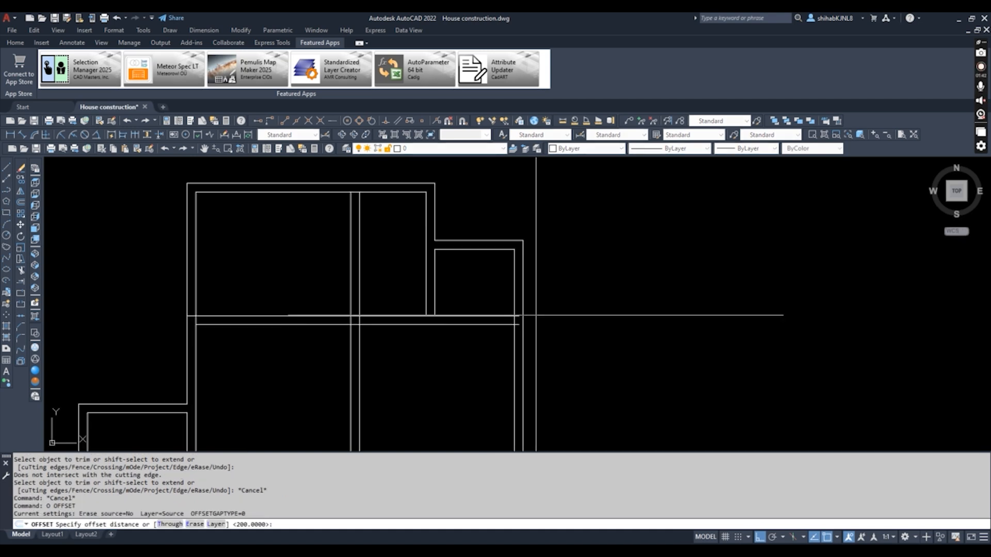
{"action": "type", "text": "800"}
{"action": "key", "text": "Return"}
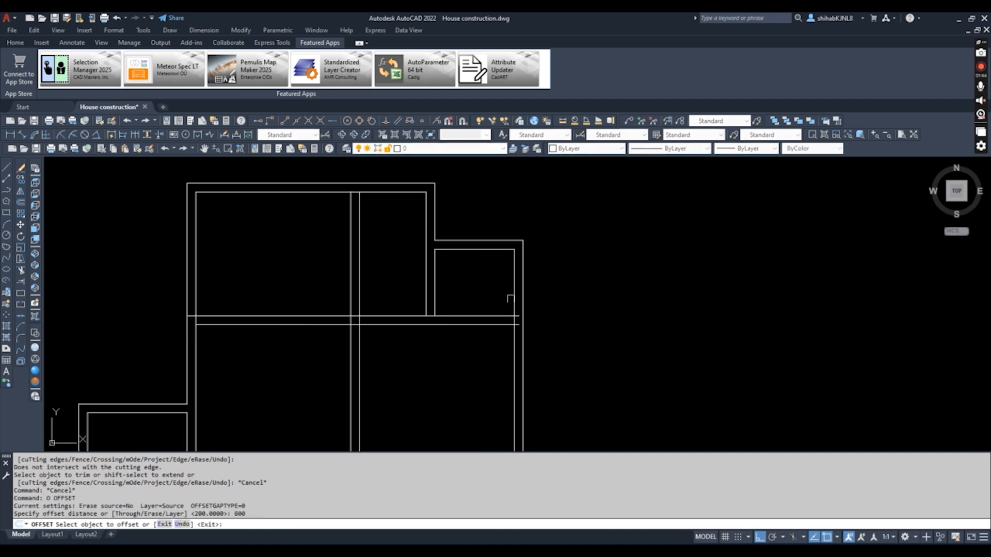
{"action": "left_click", "coordinate": [514, 298]}
{"action": "left_click", "coordinate": [456, 287]}
- Fillet both lines of the horizontal wall between the room rows with the new vertical offset line
{"action": "key", "text": "Escape"}
{"action": "type", "text": "f"}
{"action": "key", "text": "Return"}
{"action": "left_click", "coordinate": [467, 314]}
{"action": "scroll", "coordinate": [471, 316], "scroll_direction": "up", "scroll_amount": 4}
{"action": "key", "text": "space"}
{"action": "left_click", "coordinate": [481, 324]}
{"action": "left_click", "coordinate": [464, 337]}
- Trim the horizontal wall's upper line between the two lines of the narrow top room's right wall
{"action": "middle_click_drag", "start_coordinate": [439, 309], "coordinate": [485, 326]}
{"action": "key", "text": "Escape"}
{"action": "type", "text": "tr"}
{"action": "key", "text": "Return"}
{"action": "scroll", "coordinate": [466, 300], "scroll_direction": "down", "scroll_amount": 1}
{"action": "key", "text": "Escape"}
{"action": "middle_click_drag", "start_coordinate": [467, 301], "coordinate": [526, 316]}
{"action": "scroll", "coordinate": [408, 301], "scroll_direction": "down", "scroll_amount": 1}
{"action": "middle_click_drag", "start_coordinate": [409, 301], "coordinate": [487, 309]}
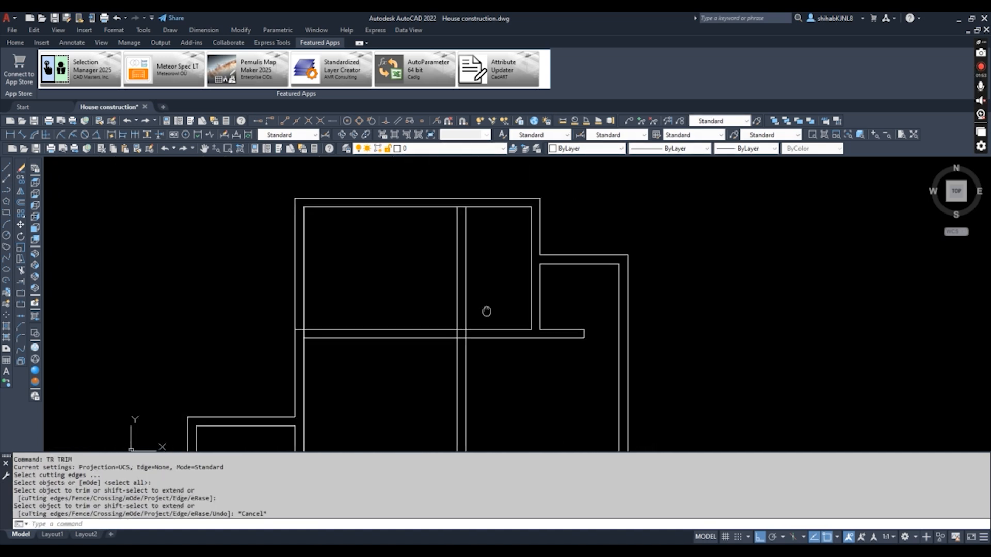
{"action": "scroll", "coordinate": [490, 282], "scroll_direction": "down", "scroll_amount": 1}
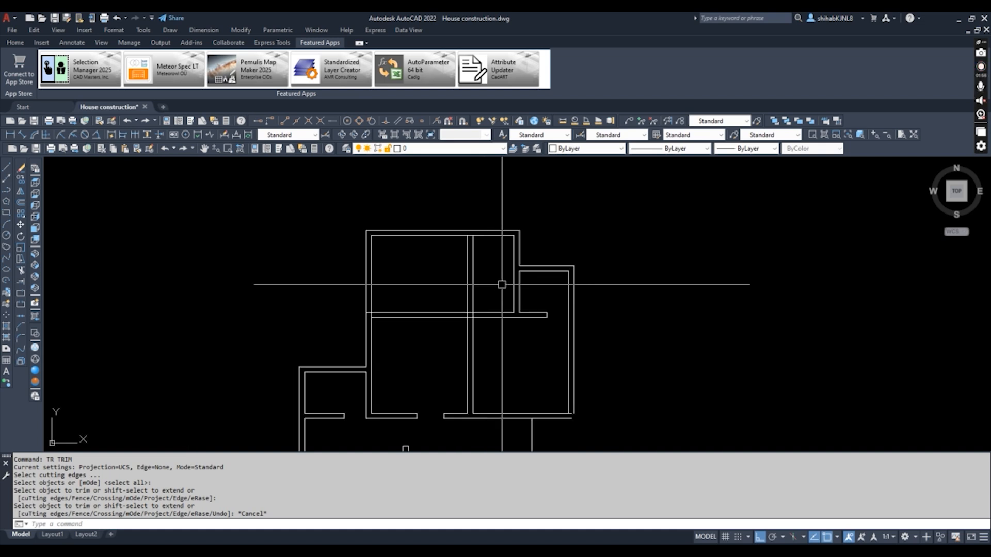
- Trim both horizontal wall lines to the left of the middle partition's left line
{"action": "middle_click_drag", "start_coordinate": [502, 284], "coordinate": [502, 298]}
{"action": "key", "text": "Escape"}
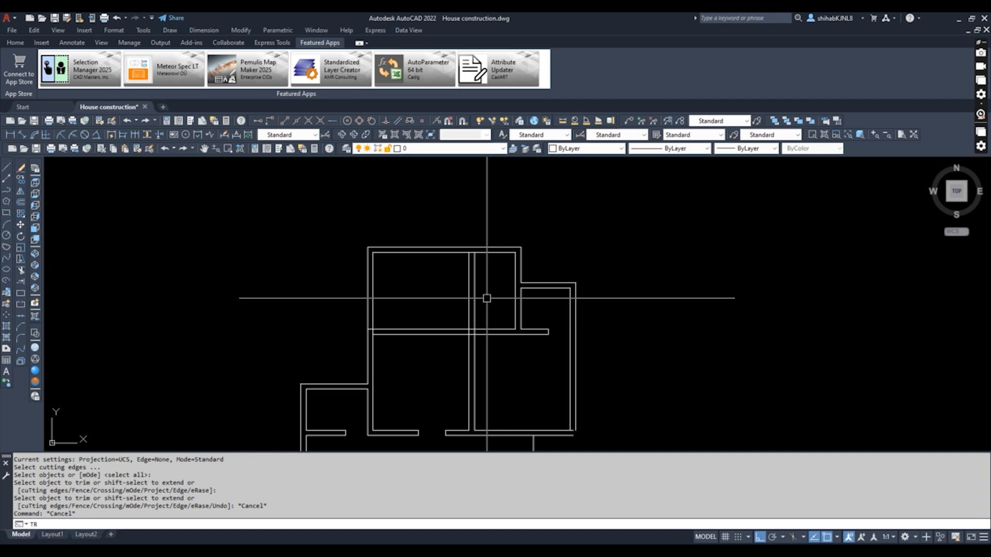
{"action": "type", "text": "TR"}
{"action": "key", "text": "Return"}
{"action": "left_click", "coordinate": [466, 306]}
{"action": "key", "text": "Return"}
{"action": "left_click", "coordinate": [449, 317]}
{"action": "left_click", "coordinate": [438, 354]}
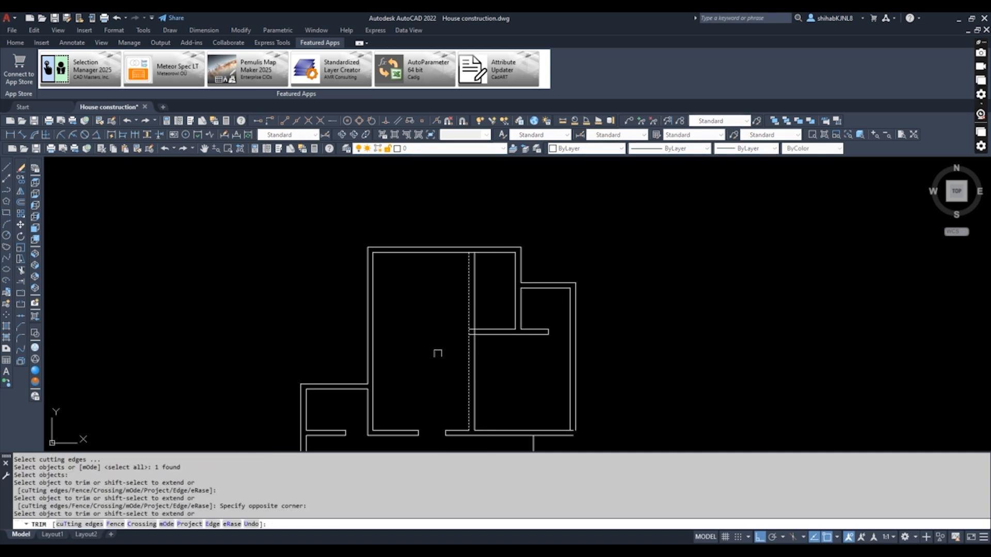
{"action": "key", "text": "Escape"}
{"action": "key", "text": "Escape"}
- Offset the upper line of the remaining horizontal wall 800 upward
{"action": "middle_click_drag", "start_coordinate": [496, 317], "coordinate": [476, 336]}
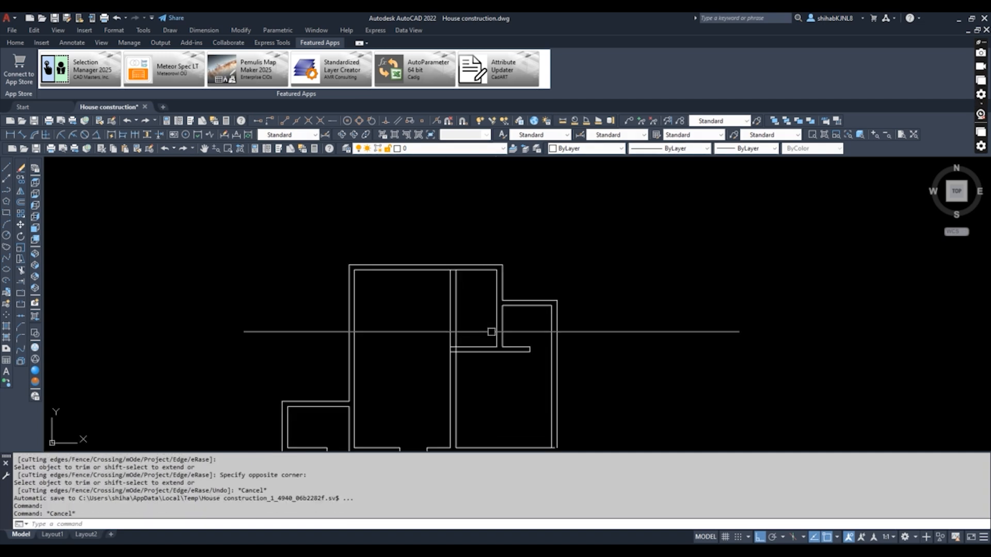
{"action": "key", "text": "Escape"}
{"action": "type", "text": "O"}
{"action": "key", "text": "Return"}
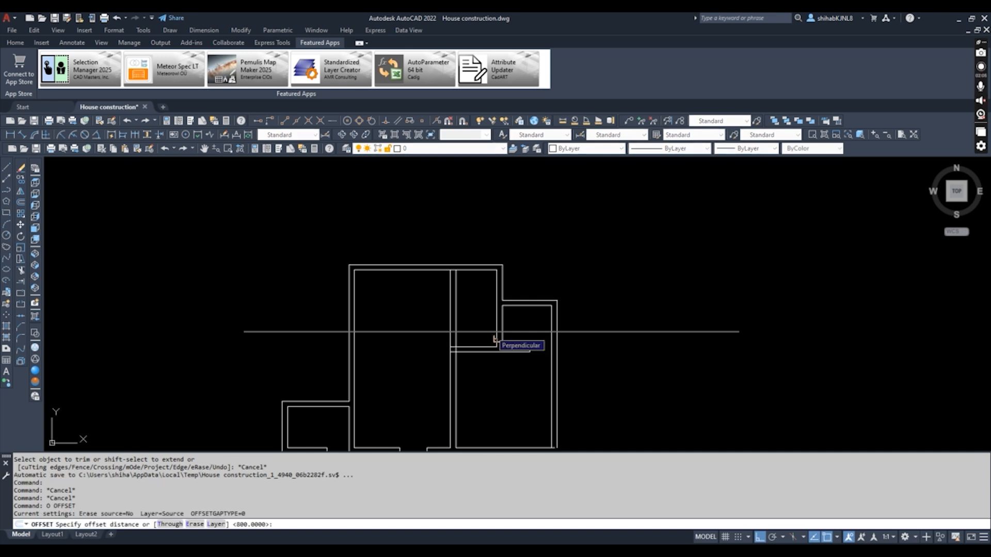
{"action": "key", "text": "Return"}
{"action": "scroll", "coordinate": [489, 337], "scroll_direction": "up", "scroll_amount": 2}
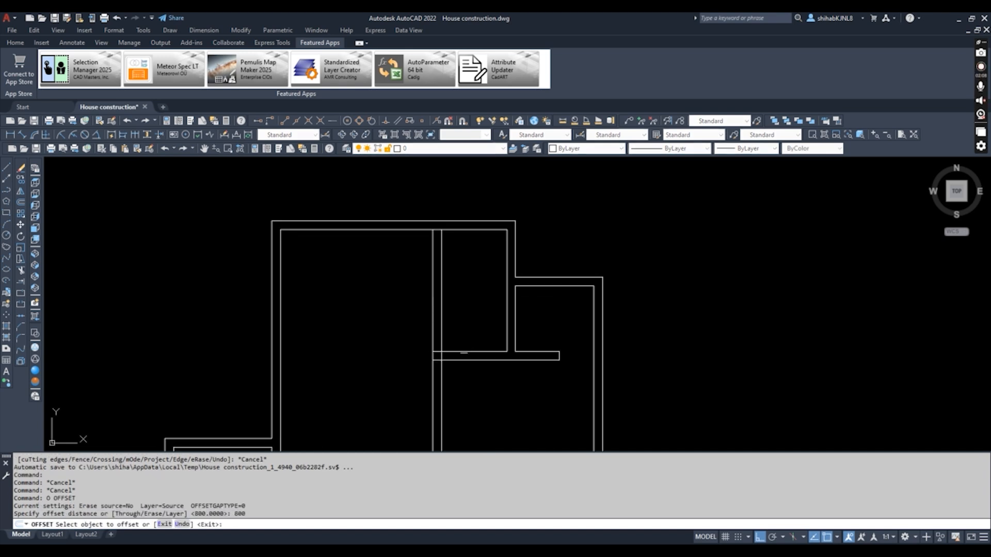
{"action": "left_click", "coordinate": [464, 350]}
{"action": "left_click", "coordinate": [447, 325]}
- Trim the partition lines between the new offset line and the horizontal wall for a doorway, and trim the offset line right of the partition
{"action": "key", "text": "Escape"}
{"action": "type", "text": "TR"}
{"action": "key", "text": "Return"}
{"action": "key", "text": "Return"}
{"action": "left_click", "coordinate": [447, 335]}
{"action": "left_click", "coordinate": [407, 335]}
{"action": "key", "text": "Escape"}
{"action": "key", "text": "Return"}
{"action": "key", "text": "Return"}
{"action": "left_click", "coordinate": [480, 316]}
{"action": "key", "text": "Escape"}
- Trim the leftover line inside the corner where the middle partition meets the horizontal wall
{"action": "scroll", "coordinate": [440, 356], "scroll_direction": "up", "scroll_amount": 4}
{"action": "key", "text": "Return"}
{"action": "key", "text": "Return"}
{"action": "left_click", "coordinate": [425, 362]}
{"action": "key", "text": "Escape"}
{"action": "scroll", "coordinate": [424, 362], "scroll_direction": "down", "scroll_amount": 3}
{"action": "middle_click_drag", "start_coordinate": [483, 299], "coordinate": [485, 369]}
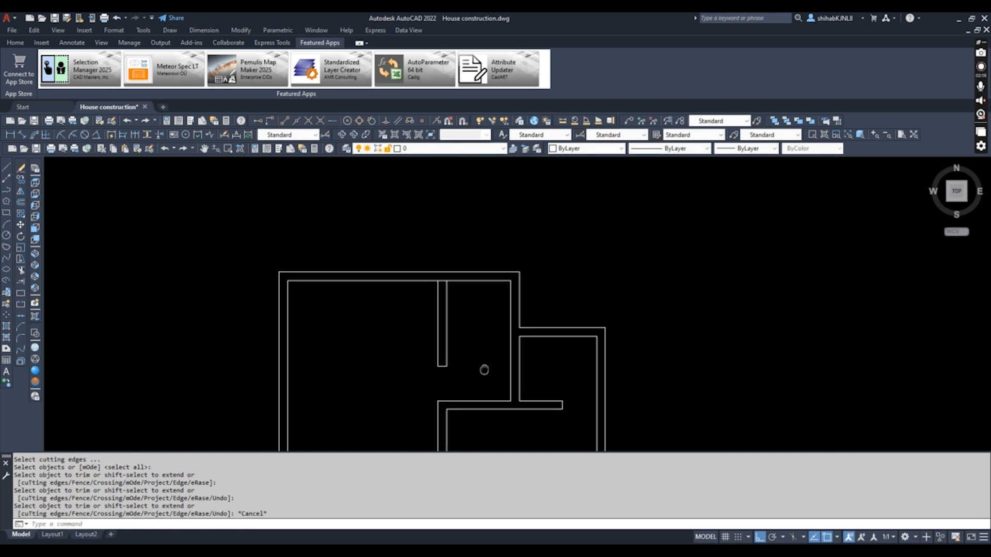
- Offset the upper line of the narrow top room's lower wall 1150 upward
{"action": "middle_click_drag", "start_coordinate": [500, 333], "coordinate": [494, 357]}
{"action": "key", "text": "Escape"}
{"action": "key", "text": "Escape"}
{"action": "type", "text": "O"}
{"action": "key", "text": "Return"}
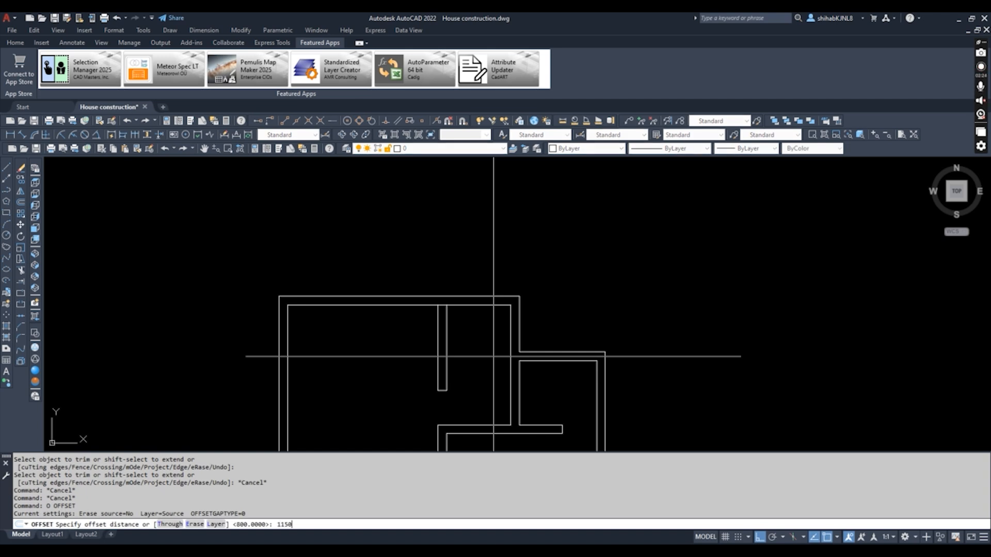
{"action": "key", "text": "Return"}
{"action": "left_click", "coordinate": [480, 426]}
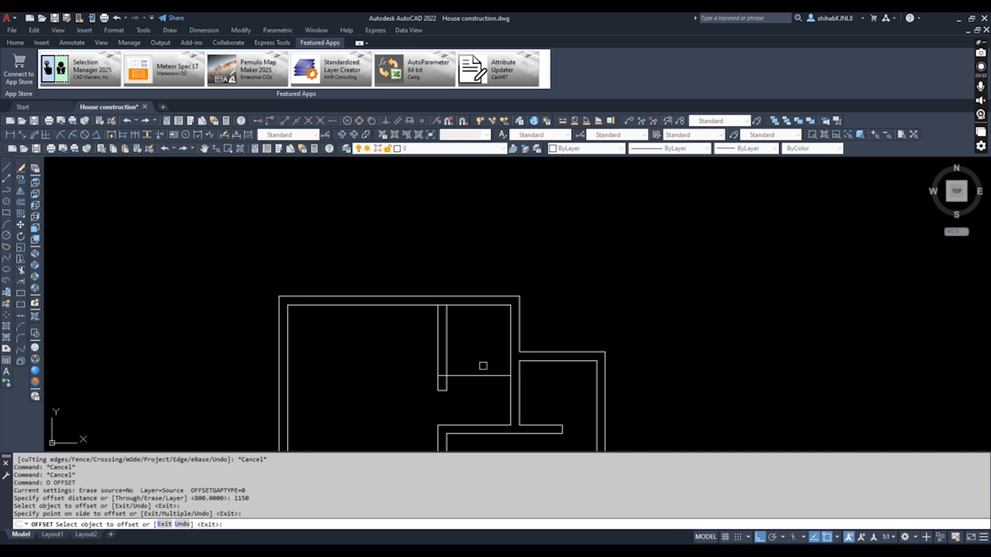
{"action": "key", "text": "Escape"}
- Offset the new line across the narrow top room 150 upward for the wall thickness
{"action": "key", "text": "Escape"}
{"action": "type", "text": "o"}
{"action": "key", "text": "Return"}
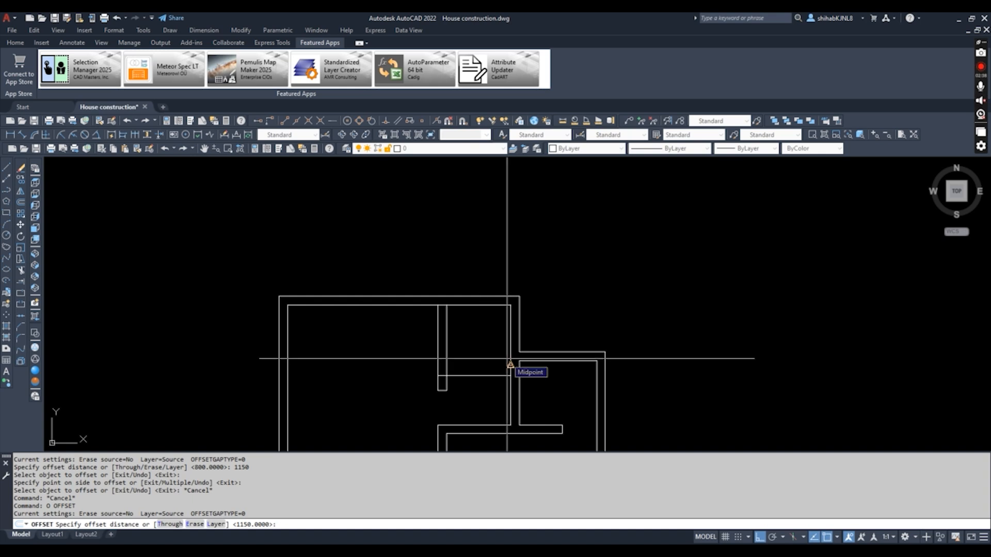
{"action": "type", "text": "150"}
{"action": "key", "text": "Return"}
{"action": "left_click", "coordinate": [482, 376]}
{"action": "left_click", "coordinate": [473, 331]}
{"action": "key", "text": "Escape"}
- Trim the ends of the two new crosswall lines inside the thickness of the middle partition
{"action": "scroll", "coordinate": [453, 368], "scroll_direction": "up", "scroll_amount": 5}
{"action": "type", "text": "tr"}
{"action": "key", "text": "Return"}
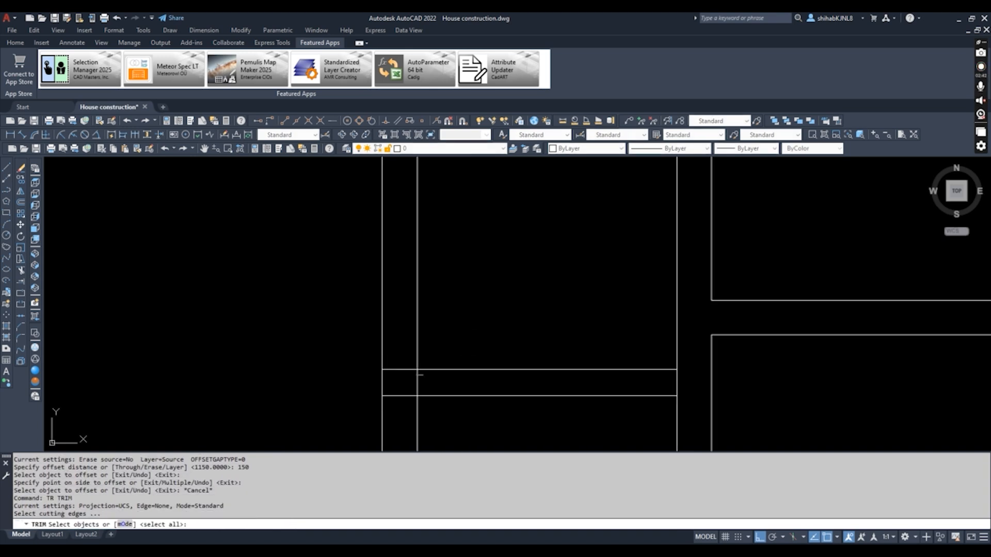
{"action": "key", "text": "Return"}
{"action": "left_click", "coordinate": [412, 370]}
{"action": "left_click", "coordinate": [401, 396]}
{"action": "left_click", "coordinate": [396, 410]}
{"action": "left_click", "coordinate": [398, 406]}
{"action": "left_click", "coordinate": [434, 368]}
{"action": "scroll", "coordinate": [438, 363], "scroll_direction": "down", "scroll_amount": 1}
{"action": "key", "text": "Escape"}
{"action": "scroll", "coordinate": [465, 423], "scroll_direction": "down", "scroll_amount": 2}
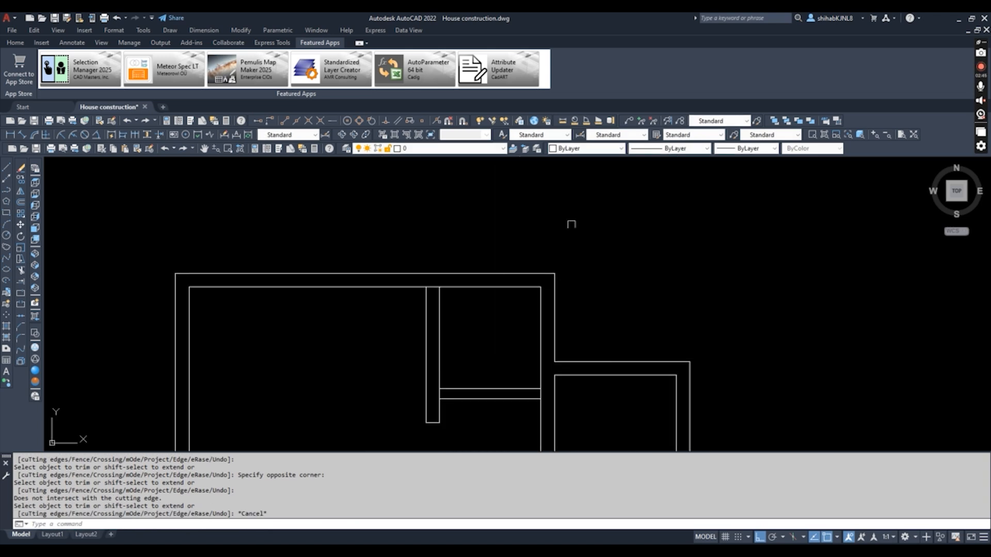
- Measure the narrow top room's depth from the new crosswall to the inner top wall line with a linear dimension
{"action": "left_click", "coordinate": [212, 31]}
{"action": "left_click", "coordinate": [217, 58]}
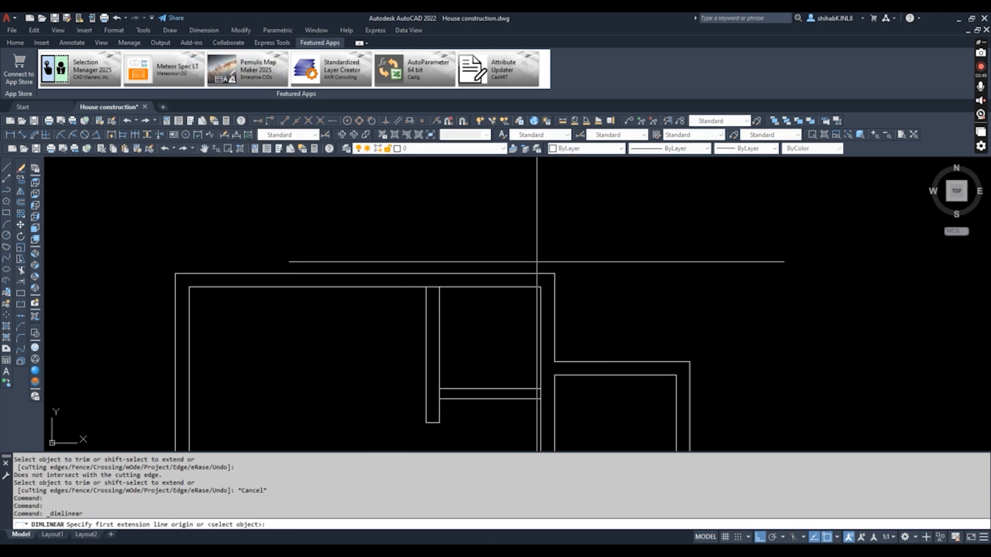
{"action": "left_click", "coordinate": [515, 388]}
{"action": "left_click", "coordinate": [515, 287]}
{"action": "scroll", "coordinate": [482, 334], "scroll_direction": "up", "scroll_amount": 4}
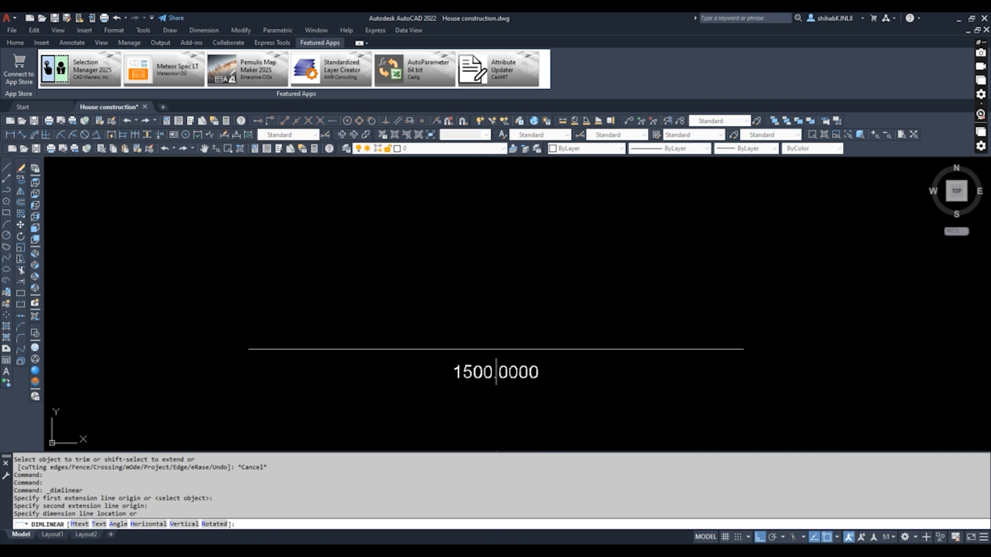
{"action": "scroll", "coordinate": [502, 310], "scroll_direction": "down", "scroll_amount": 5}
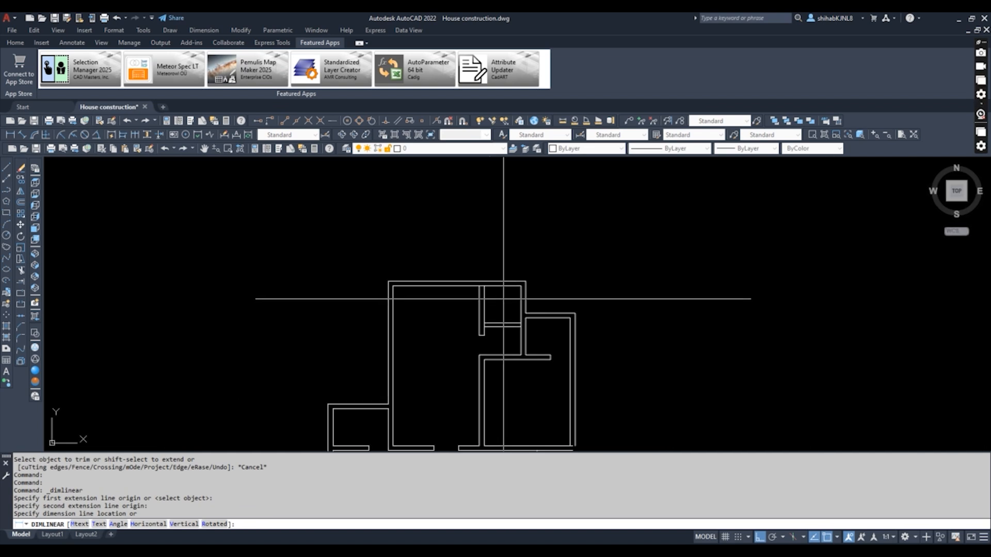
{"action": "key", "text": "Escape"}
- Extend both middle partition lines up to the outer line of the top wall
{"action": "mouse_move", "coordinate": [566, 316]}
{"action": "middle_mouse_down"}
{"action": "mouse_move", "coordinate": [465, 325]}
{"action": "mouse_move", "coordinate": [432, 352]}
{"action": "mouse_move", "coordinate": [507, 354]}
{"action": "mouse_move", "coordinate": [484, 281]}
{"action": "mouse_move", "coordinate": [544, 309]}
{"action": "mouse_move", "coordinate": [571, 378]}
{"action": "middle_mouse_up"}
{"action": "scroll", "coordinate": [464, 343], "scroll_direction": "up", "scroll_amount": 4}
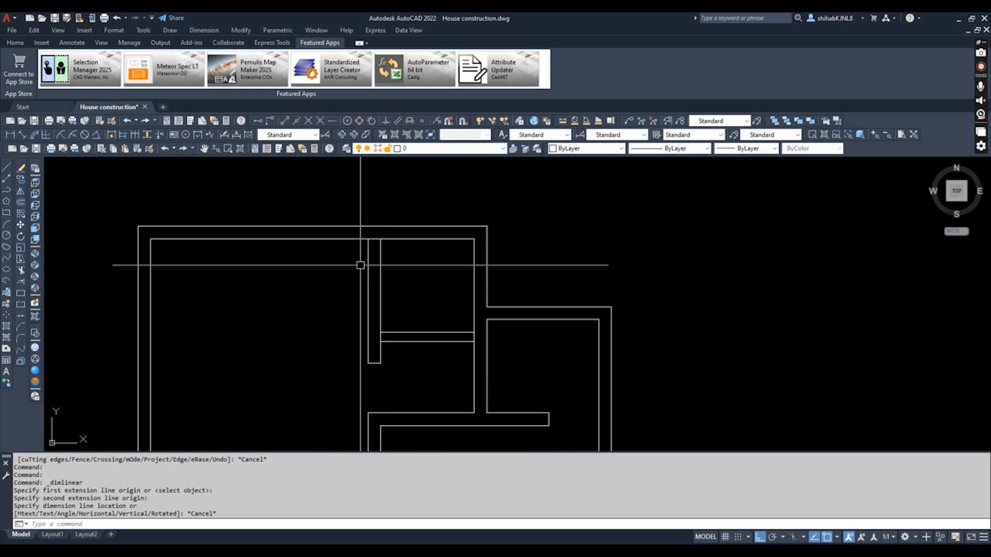
{"action": "middle_click_drag", "start_coordinate": [383, 235], "coordinate": [399, 287]}
{"action": "key", "text": "Escape"}
{"action": "type", "text": "ex"}
{"action": "key", "text": "Return"}
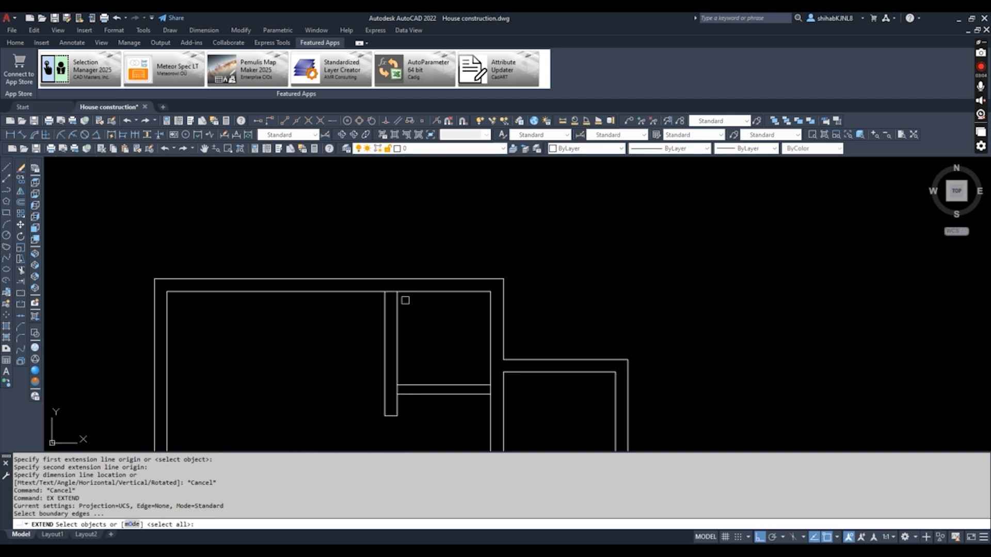
{"action": "key", "text": "Return"}
{"action": "left_click", "coordinate": [408, 301]}
{"action": "left_click", "coordinate": [336, 303]}
{"action": "key", "text": "Escape"}
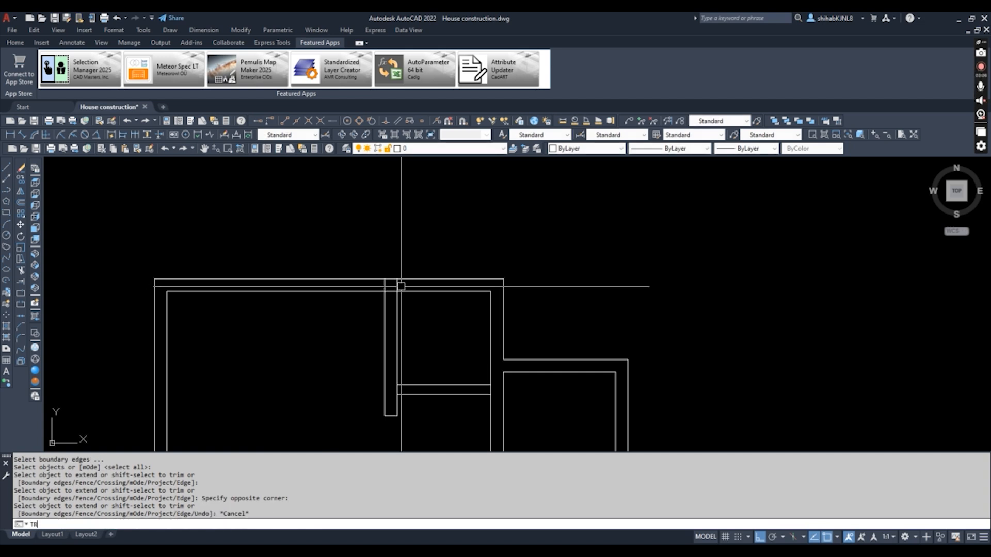
- Trim the inner line of the top wall between the two partition lines
{"action": "type", "text": "tr"}
{"action": "key", "text": "Return"}
{"action": "key", "text": "Return"}
{"action": "scroll", "coordinate": [398, 289], "scroll_direction": "up", "scroll_amount": 2}
{"action": "left_click", "coordinate": [386, 290]}
{"action": "key", "text": "Escape"}
- Offset the right line of the middle partition 800 to the right
{"action": "type", "text": "o"}
{"action": "key", "text": "Return"}
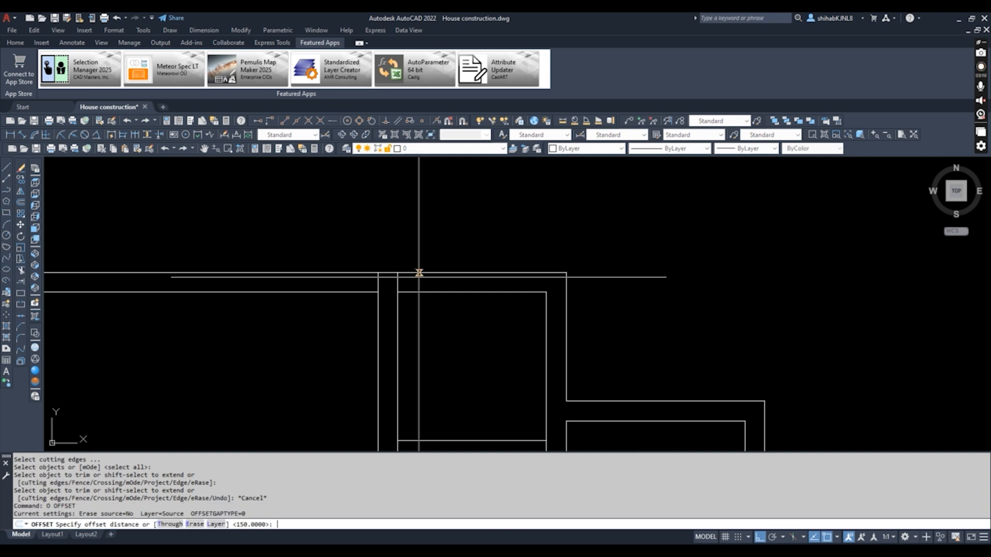
{"action": "type", "text": "800"}
{"action": "key", "text": "Return"}
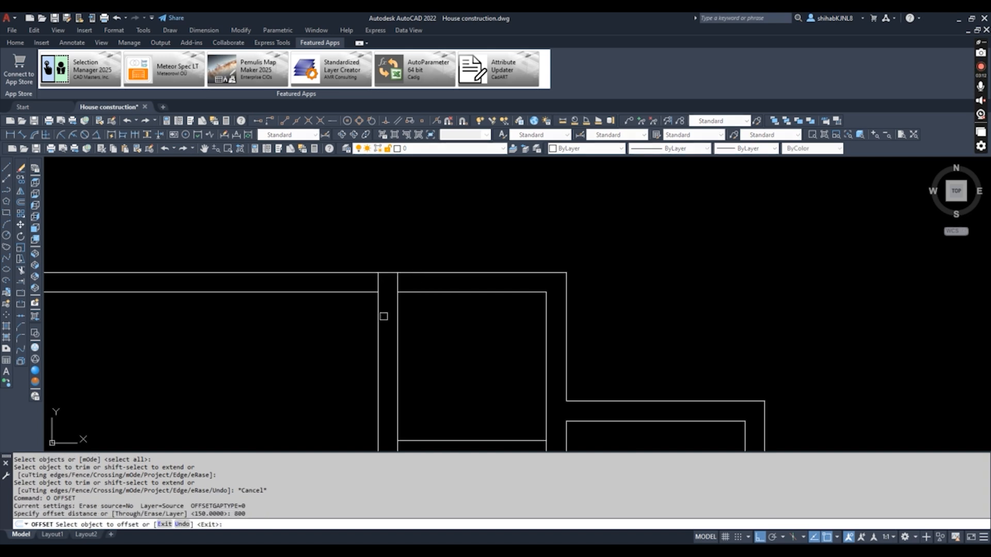
{"action": "left_click", "coordinate": [397, 317]}
{"action": "left_click", "coordinate": [467, 283]}
{"action": "key", "text": "Escape"}
- Trim the top wall lines between the partition and the offset line for an opening, and trim the offset line below the wall
{"action": "key", "text": "Escape"}
{"action": "type", "text": "tr"}
{"action": "key", "text": "Return"}
{"action": "key", "text": "Return"}
{"action": "left_click", "coordinate": [444, 273]}
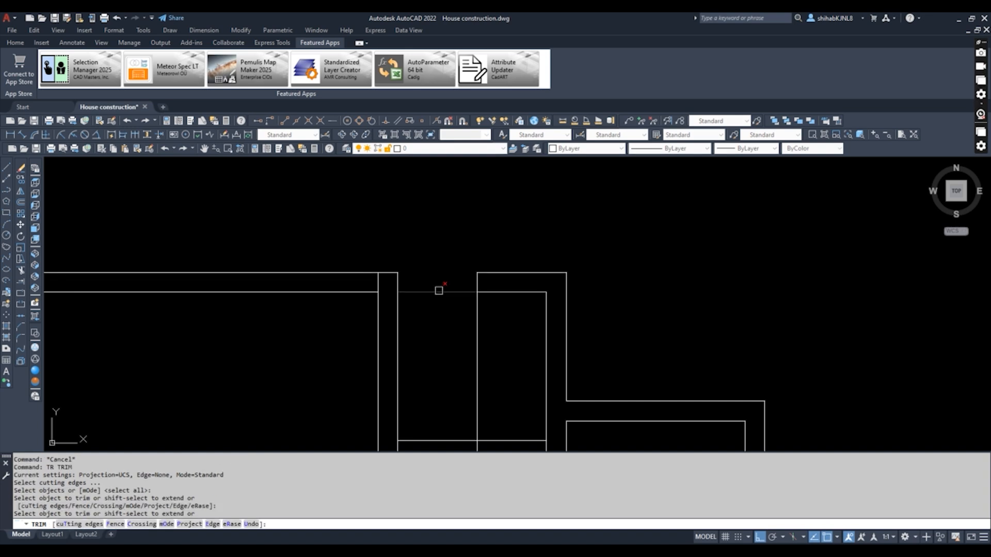
{"action": "left_click", "coordinate": [439, 292]}
{"action": "left_click", "coordinate": [478, 307]}
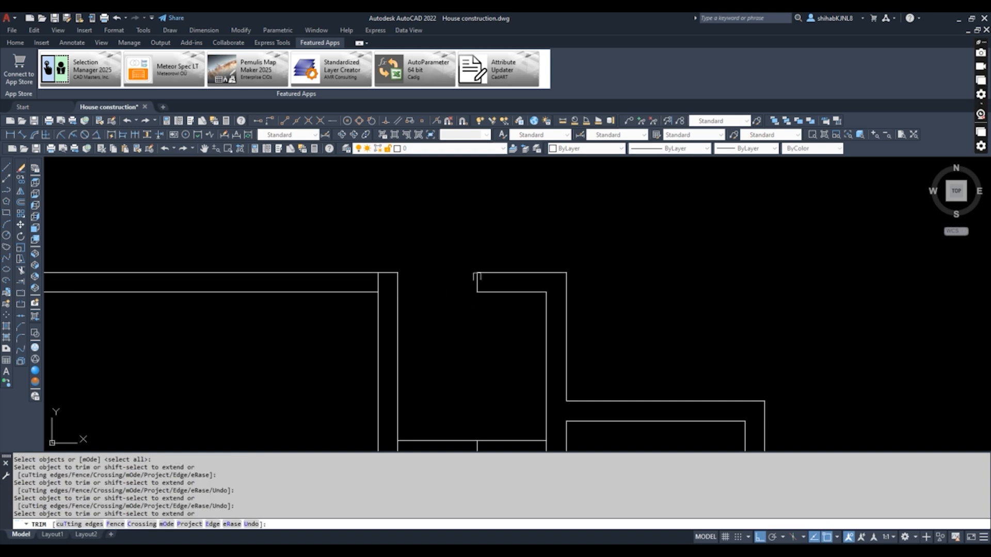
{"action": "left_click", "coordinate": [477, 276]}
{"action": "scroll", "coordinate": [476, 269], "scroll_direction": "down", "scroll_amount": 5}
- Erase the leftover piece of the offset line below the opening in the narrow top room
{"action": "key", "text": "Escape"}
{"action": "left_click", "coordinate": [477, 346]}
{"action": "type", "text": "e"}
{"action": "key", "text": "Return"}
{"action": "mouse_move", "coordinate": [479, 328]}
{"action": "middle_mouse_down"}
{"action": "mouse_move", "coordinate": [438, 284]}
{"action": "mouse_move", "coordinate": [507, 294]}
{"action": "middle_mouse_up"}
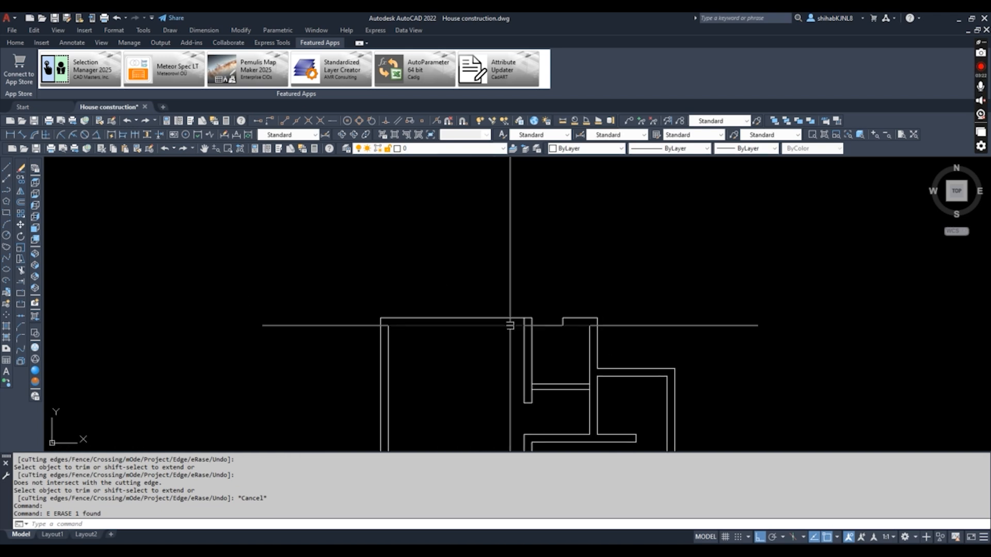
- Offset the left line of the middle partition 1000 to the left
{"action": "key", "text": "Escape"}
{"action": "scroll", "coordinate": [512, 326], "scroll_direction": "up", "scroll_amount": 2}
{"action": "type", "text": "o"}
{"action": "key", "text": "Return"}
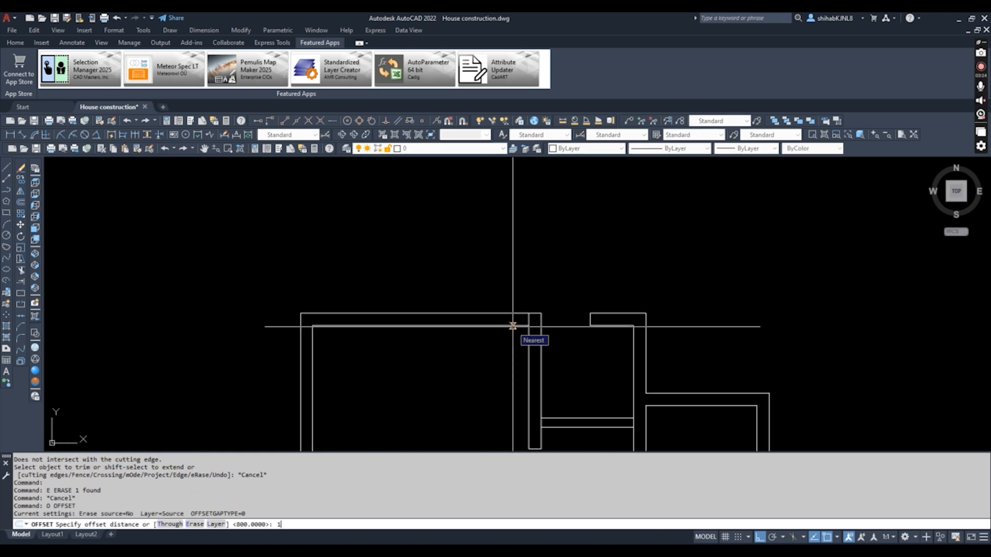
{"action": "type", "text": "1000"}
{"action": "key", "text": "Return"}
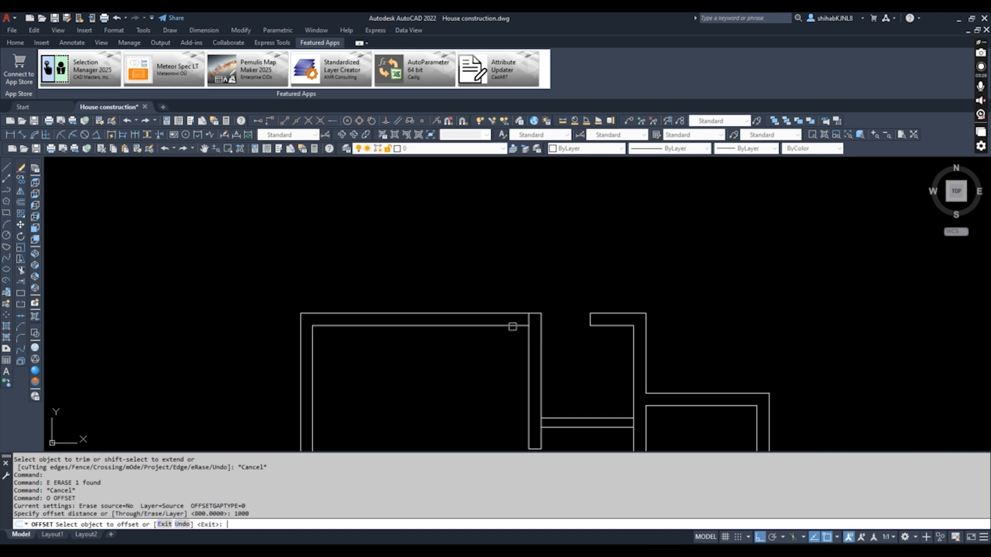
{"action": "left_click", "coordinate": [531, 336]}
{"action": "left_click", "coordinate": [521, 331]}
{"action": "key", "text": "Escape"}
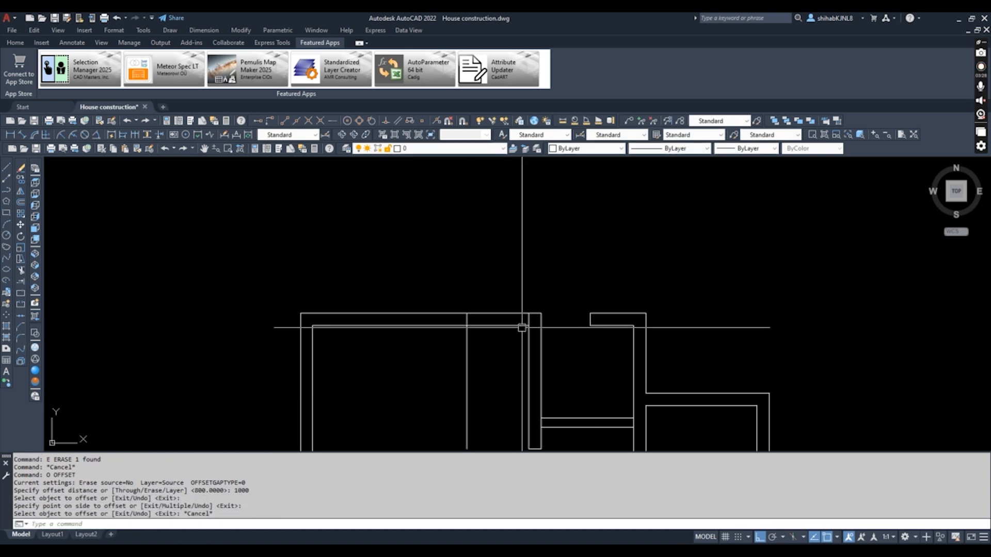
- Trim the top wall lines between the offset line and the middle partition for an opening, and remove the offset line below the wall
{"action": "type", "text": "tr"}
{"action": "key", "text": "Return"}
{"action": "key", "text": "Return"}
{"action": "left_click", "coordinate": [494, 316]}
{"action": "left_click", "coordinate": [487, 328]}
{"action": "left_click", "coordinate": [484, 329]}
{"action": "left_click", "coordinate": [477, 328]}
{"action": "left_click", "coordinate": [467, 339]}
{"action": "key", "text": "Escape"}
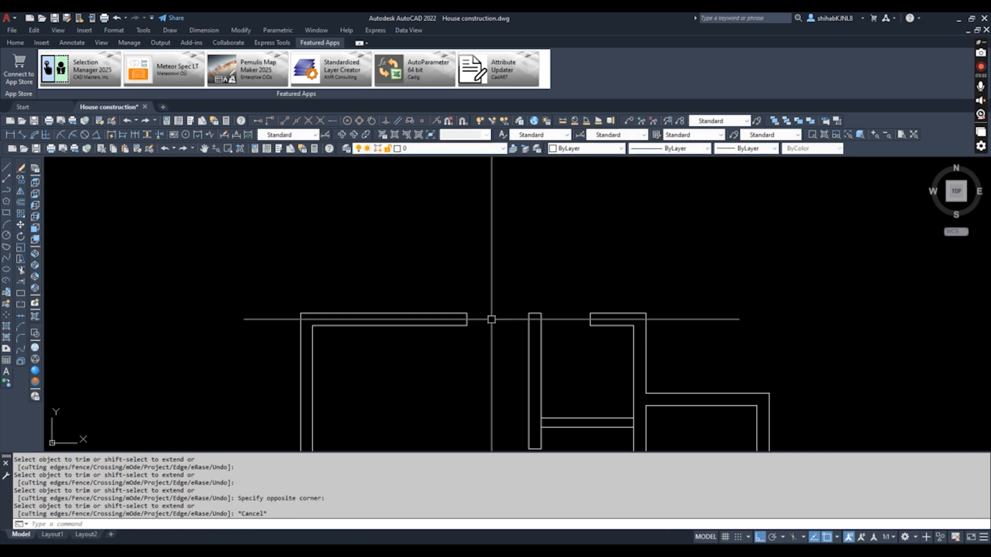
{"action": "key", "text": "Escape"}
- Fillet the lower-right room's vertical line with the upper line of its bottom wall to form the inner corner
{"action": "scroll", "coordinate": [551, 297], "scroll_direction": "down", "scroll_amount": 3}
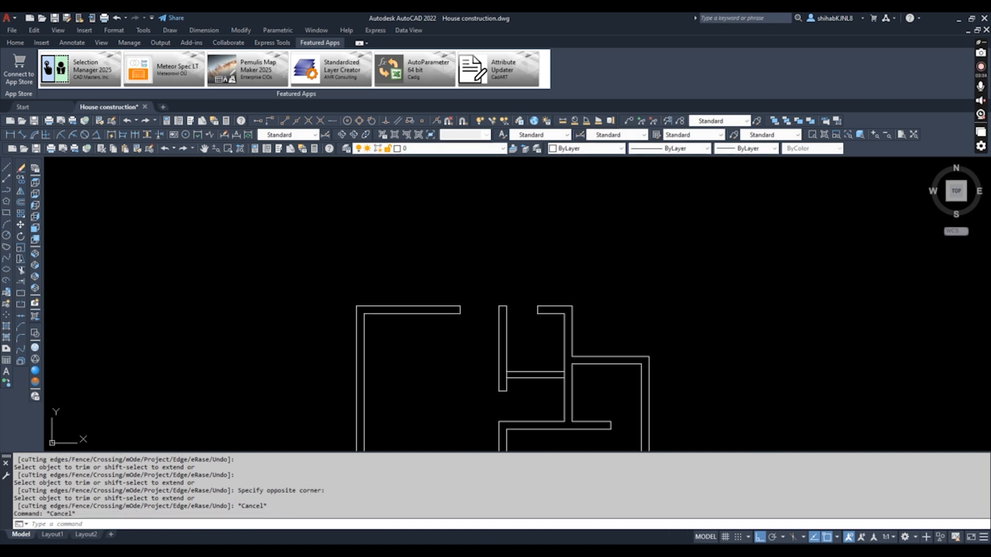
{"action": "mouse_move", "coordinate": [513, 307]}
{"action": "middle_mouse_down"}
{"action": "mouse_move", "coordinate": [508, 263]}
{"action": "mouse_move", "coordinate": [502, 294]}
{"action": "mouse_move", "coordinate": [574, 235]}
{"action": "mouse_move", "coordinate": [576, 308]}
{"action": "mouse_move", "coordinate": [586, 268]}
{"action": "middle_mouse_up"}
{"action": "scroll", "coordinate": [537, 274], "scroll_direction": "down", "scroll_amount": 3}
{"action": "key", "text": "Escape"}
{"action": "type", "text": "f"}
{"action": "key", "text": "Return"}
{"action": "left_click", "coordinate": [556, 331]}
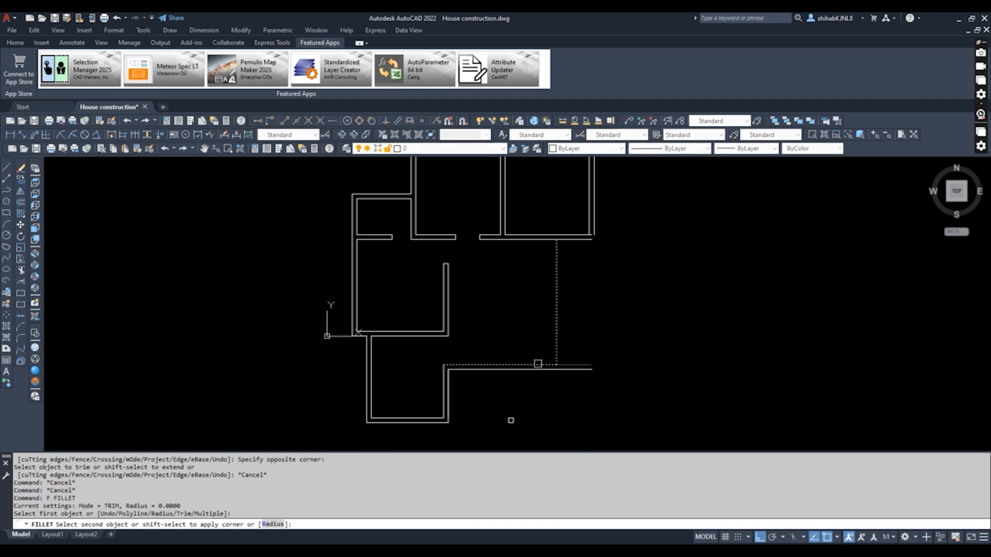
{"action": "left_click", "coordinate": [538, 364]}
{"action": "key", "text": "Escape"}
{"action": "key", "text": "Escape"}
{"action": "key", "text": "Escape"}
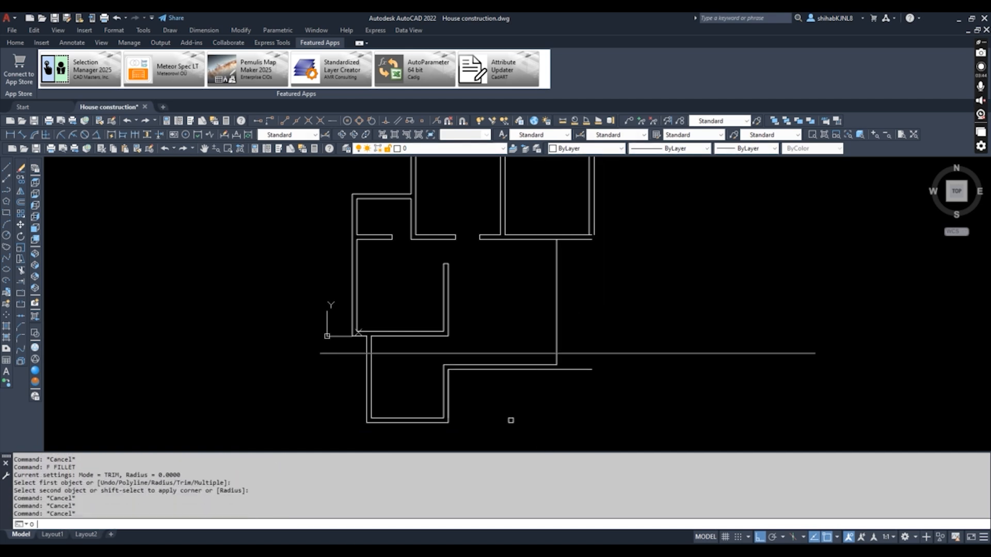
- Offset the lower-right room's vertical line 200 to the right
{"action": "type", "text": "o"}
{"action": "key", "text": "Return"}
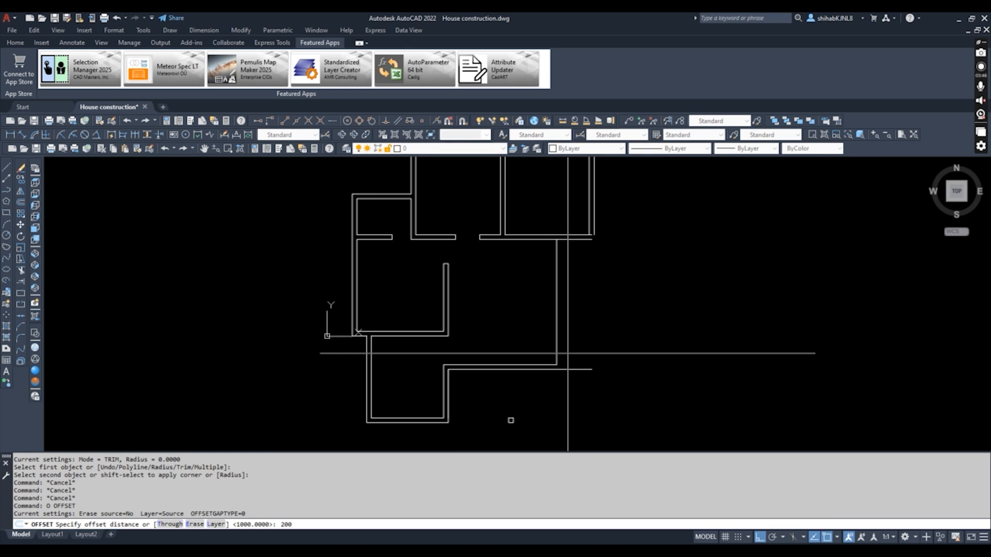
{"action": "type", "text": "200"}
{"action": "key", "text": "Return"}
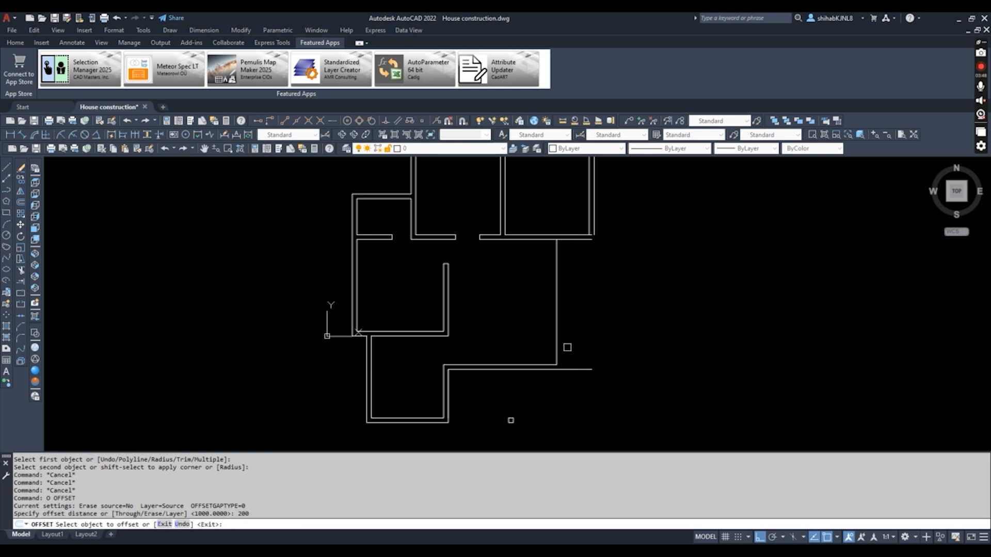
{"action": "left_click", "coordinate": [556, 346]}
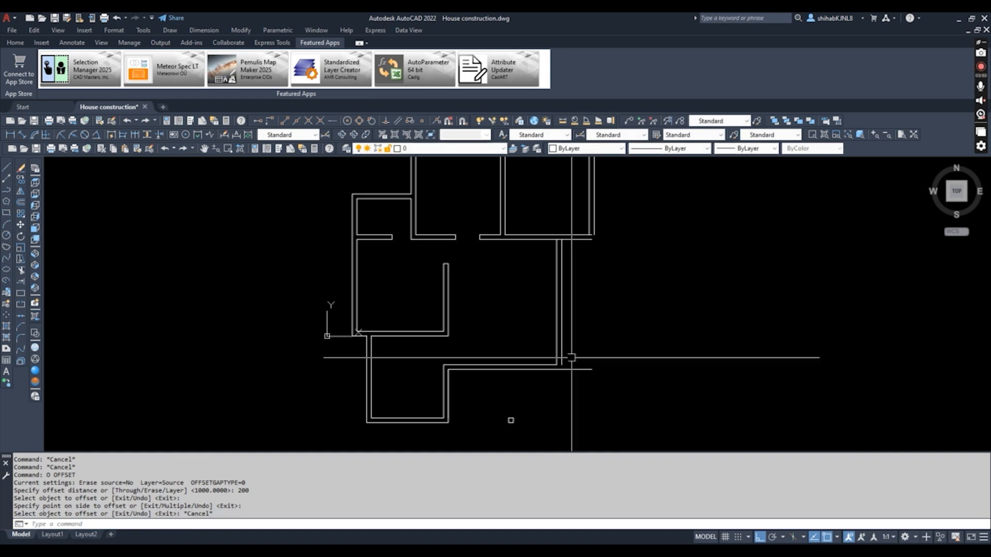
{"action": "left_click", "coordinate": [567, 350]}
{"action": "key", "text": "Escape"}
- Fillet the new outer vertical line with the lower line of the bottom wall to close the outer corner
{"action": "type", "text": "f"}
{"action": "key", "text": "Return"}
{"action": "left_click", "coordinate": [560, 370]}
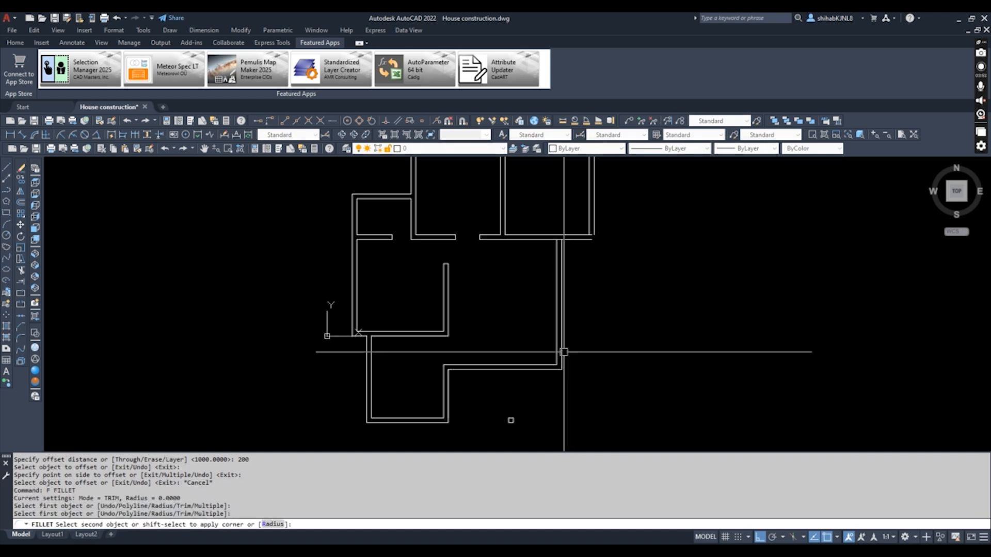
{"action": "left_click", "coordinate": [562, 351]}
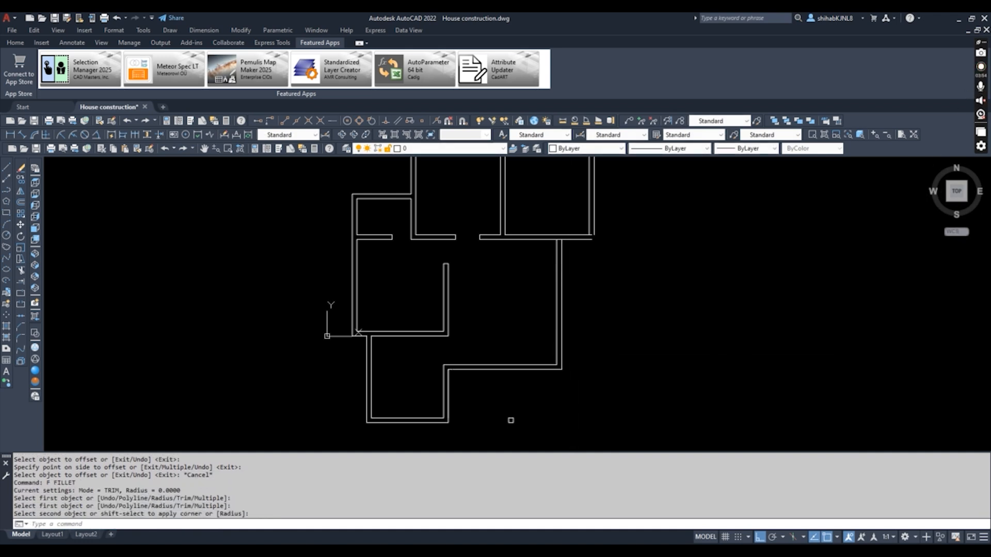
- Offset the lower line of the horizontal wall above the lower-right room 2100 downward
{"action": "mouse_move", "coordinate": [579, 309]}
{"action": "middle_mouse_down"}
{"action": "mouse_move", "coordinate": [593, 404]}
{"action": "mouse_move", "coordinate": [627, 320]}
{"action": "middle_mouse_up"}
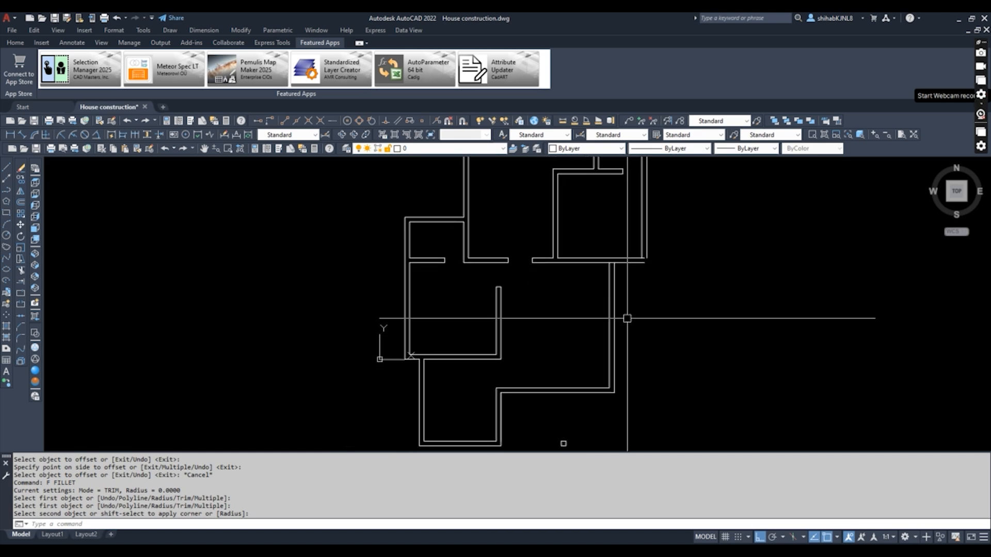
{"action": "middle_click_drag", "start_coordinate": [627, 319], "coordinate": [624, 327]}
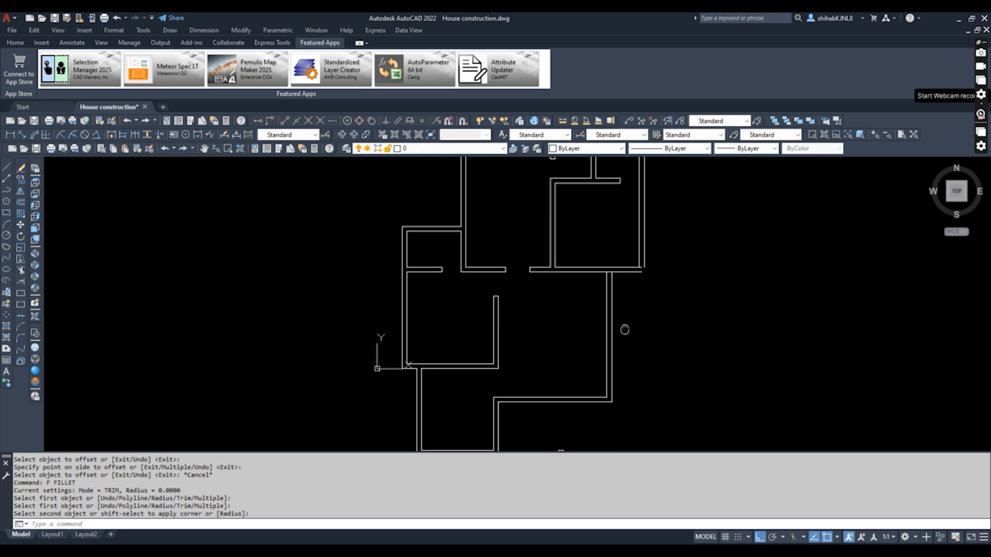
{"action": "key", "text": "Escape"}
{"action": "key", "text": "Escape"}
{"action": "type", "text": "o"}
{"action": "key", "text": "Return"}
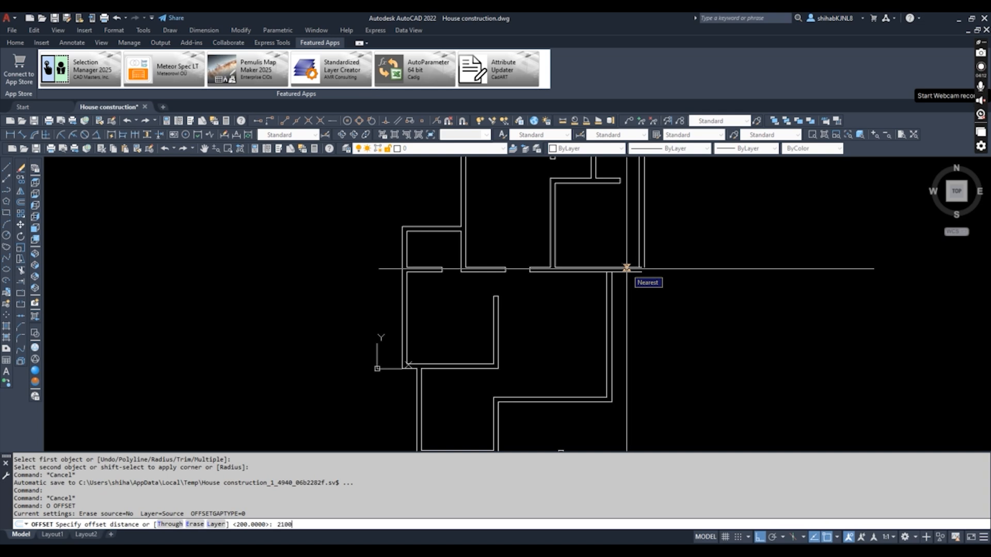
{"action": "key", "text": "Return"}
{"action": "left_click", "coordinate": [633, 270]}
{"action": "left_click", "coordinate": [637, 326]}
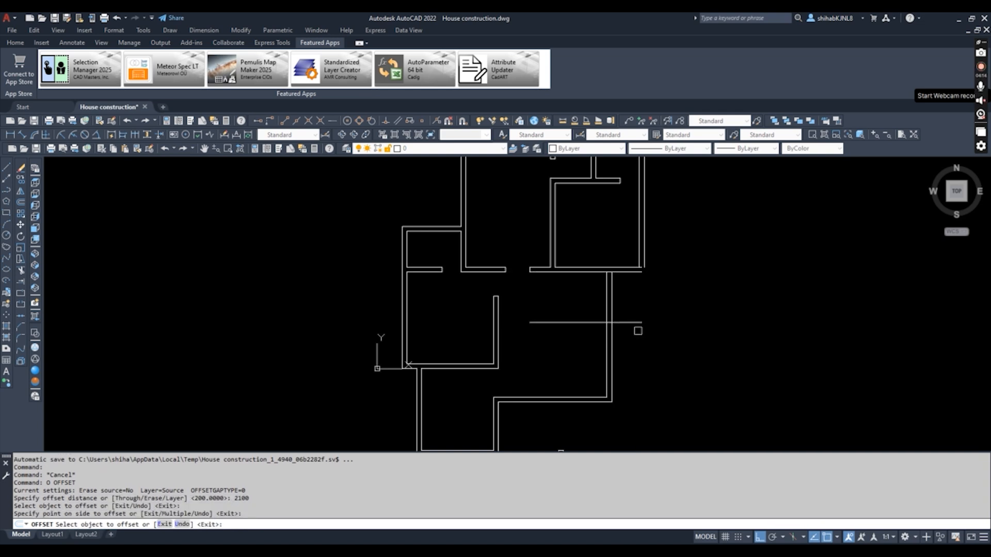
{"action": "key", "text": "Escape"}
{"action": "key", "text": "Escape"}
- Fillet the inner line of the extension's right wall with the new horizontal line below it
{"action": "type", "text": "f"}
{"action": "key", "text": "Return"}
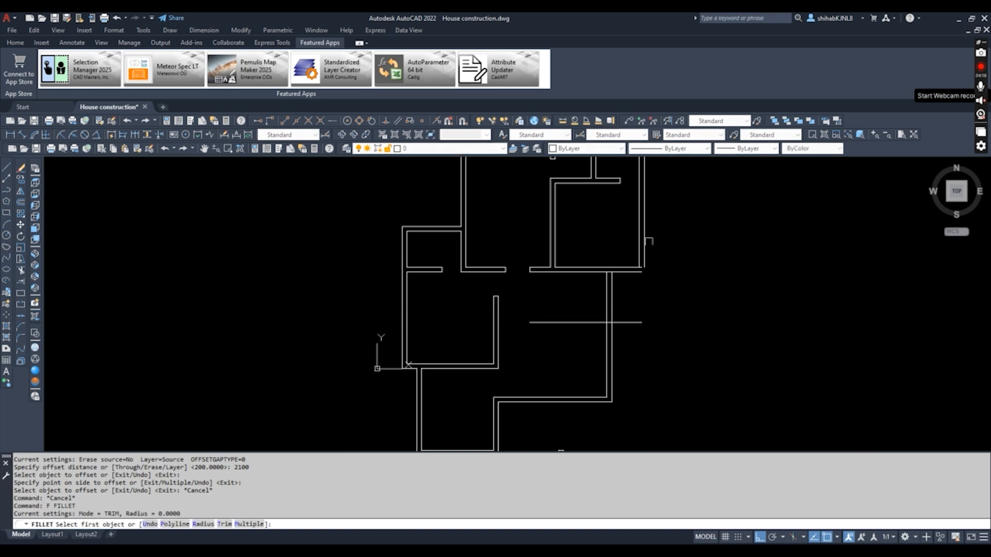
{"action": "left_click", "coordinate": [638, 234]}
{"action": "key", "text": "Escape"}
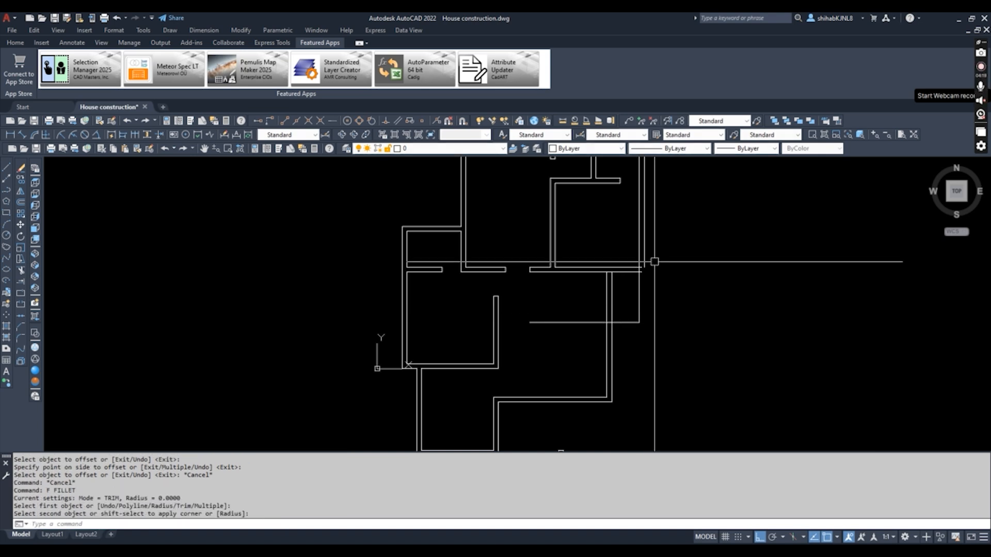
- Offset the extension's new bottom line 200 downward
{"action": "type", "text": "o"}
{"action": "key", "text": "Return"}
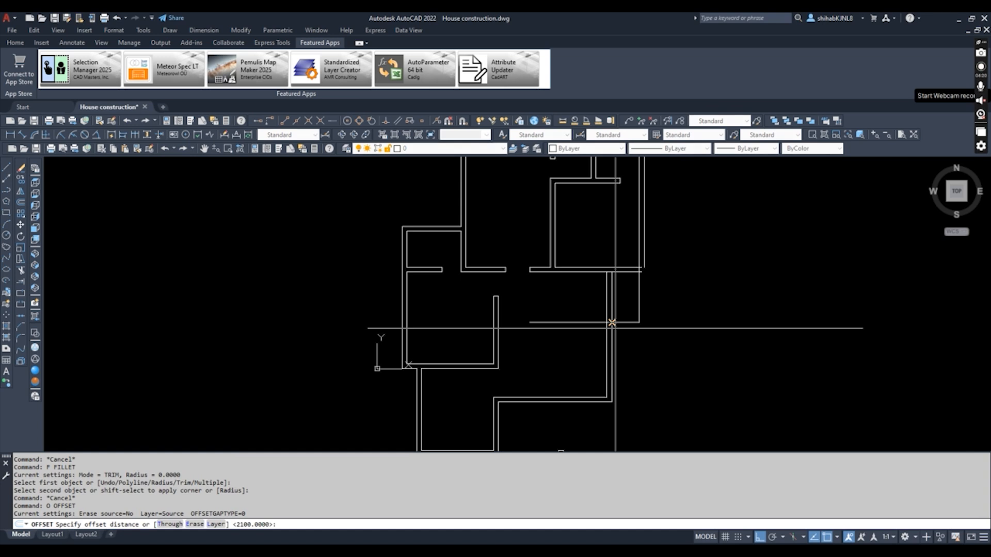
{"action": "type", "text": "200"}
{"action": "key", "text": "Return"}
{"action": "left_click", "coordinate": [620, 323]}
{"action": "left_click", "coordinate": [622, 359]}
{"action": "key", "text": "Escape"}
- Fillet the outer line of the extension's right wall with the lower bottom line
{"action": "type", "text": "f"}
{"action": "key", "text": "Return"}
{"action": "left_click", "coordinate": [644, 248]}
{"action": "left_click", "coordinate": [631, 327]}
{"action": "key", "text": "Escape"}
{"action": "key", "text": "Escape"}
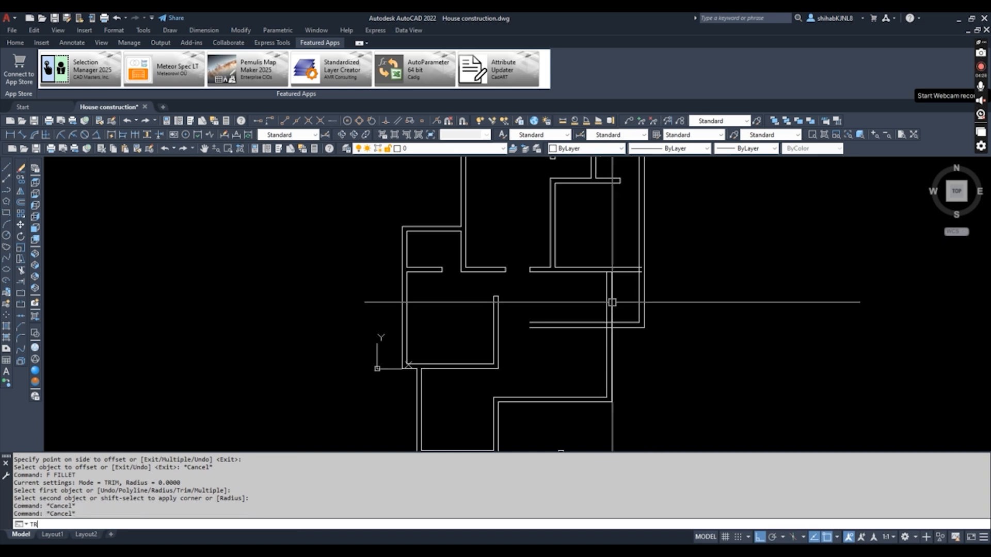
- Trim the extension's two bottom wall lines back to the outer line of the lower-right room's right wall
{"action": "key", "text": "Return"}
{"action": "left_click", "coordinate": [612, 311]}
{"action": "key", "text": "Return"}
{"action": "left_click", "coordinate": [589, 314]}
{"action": "left_click", "coordinate": [583, 342]}
{"action": "left_click", "coordinate": [627, 276]}
- Trim the right ends of the long horizontal wall's lines at the inner line of the extension's right wall
{"action": "middle_click_drag", "start_coordinate": [626, 276], "coordinate": [598, 321]}
{"action": "key", "text": "Return"}
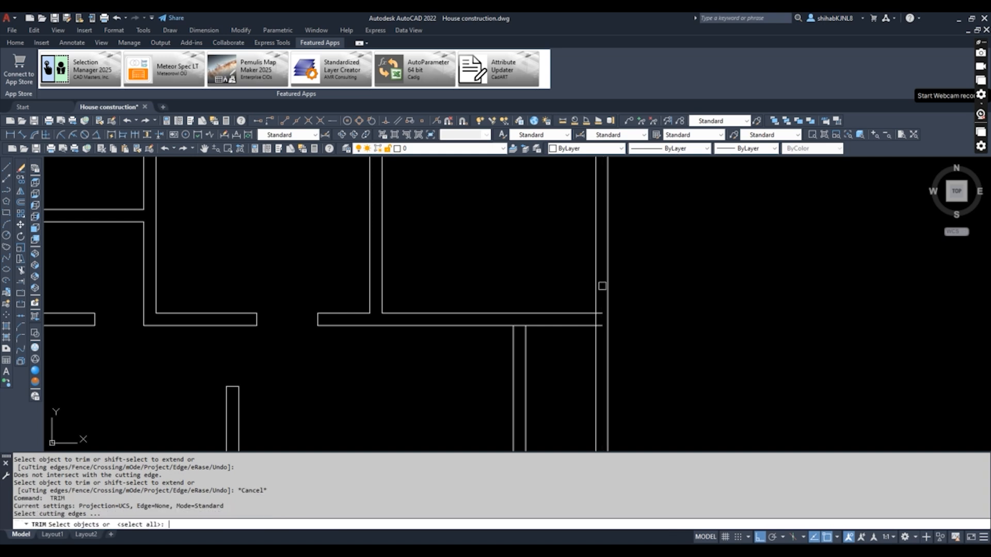
{"action": "left_click", "coordinate": [597, 287]}
{"action": "scroll", "coordinate": [605, 306], "scroll_direction": "up", "scroll_amount": 2}
{"action": "key", "text": "Return"}
{"action": "left_click", "coordinate": [600, 337]}
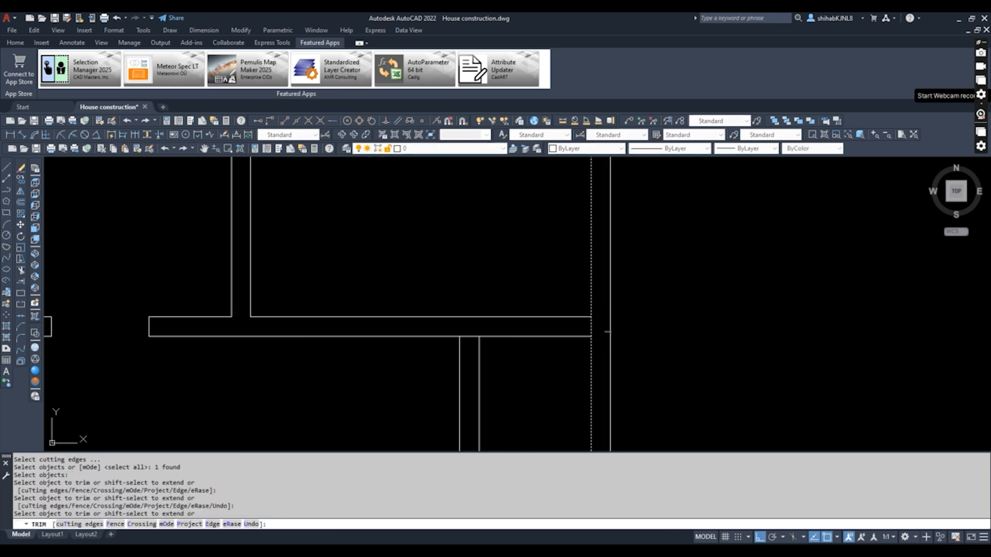
{"action": "left_click", "coordinate": [610, 315]}
{"action": "key", "text": "Escape"}
- Offset the inner line of the extension's right wall 1000 to the left
{"action": "scroll", "coordinate": [610, 256], "scroll_direction": "down", "scroll_amount": 4}
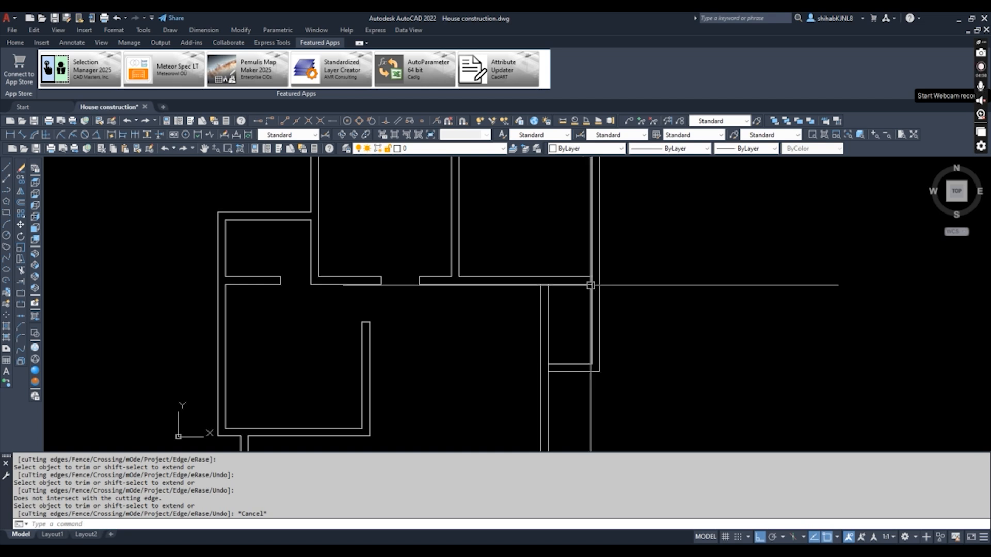
{"action": "key", "text": "Escape"}
{"action": "type", "text": "o"}
{"action": "key", "text": "Return"}
{"action": "type", "text": "10"}
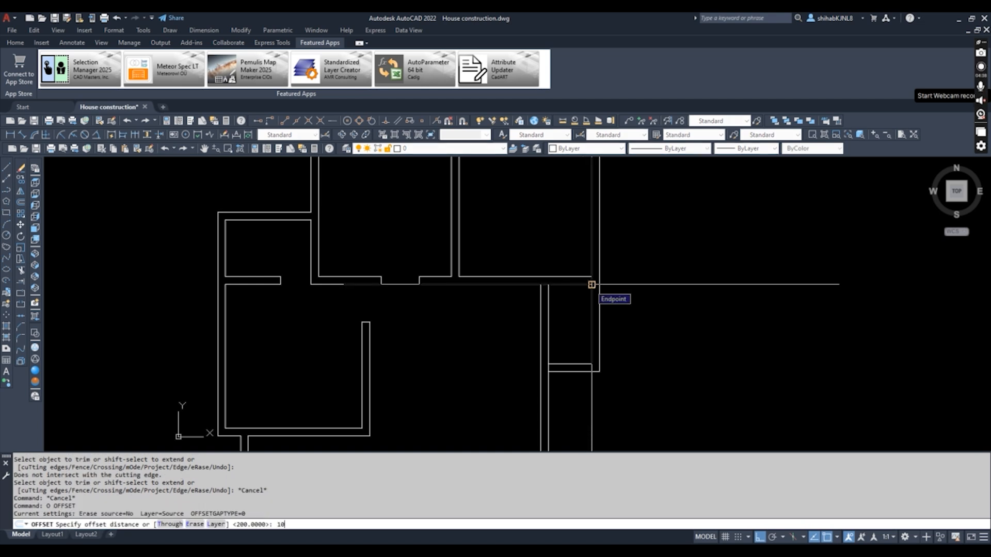
{"action": "key", "text": "Return"}
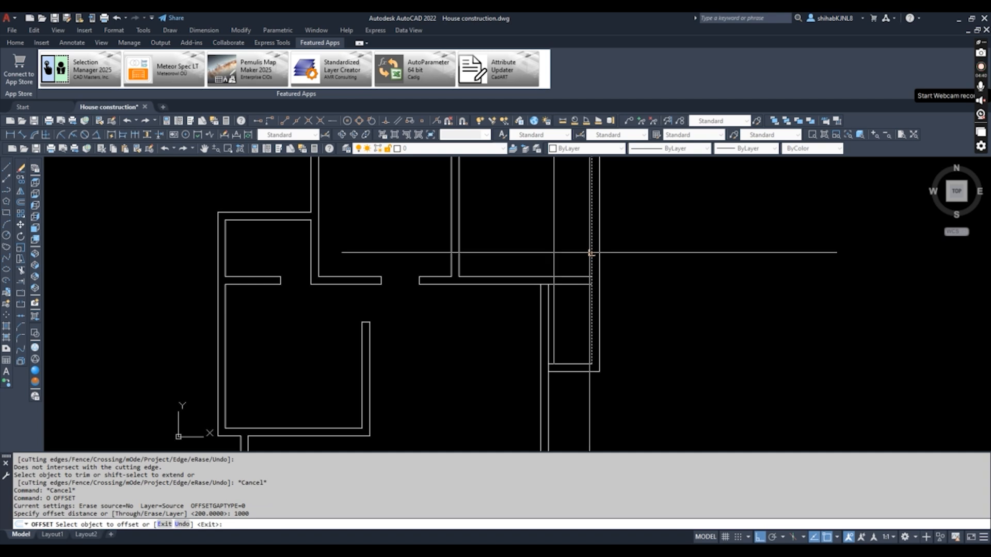
{"action": "left_click", "coordinate": [591, 253]}
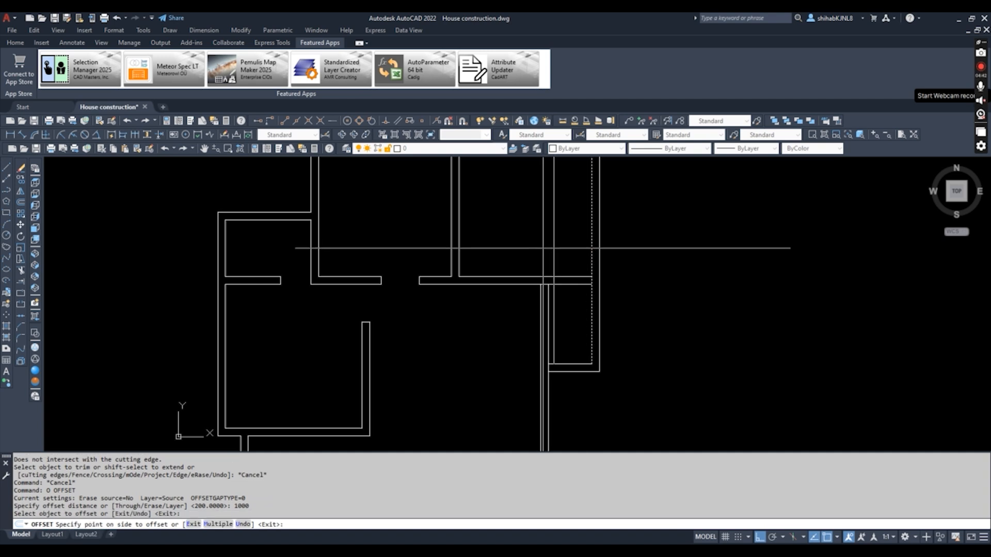
{"action": "left_click", "coordinate": [543, 248]}
{"action": "key", "text": "Escape"}
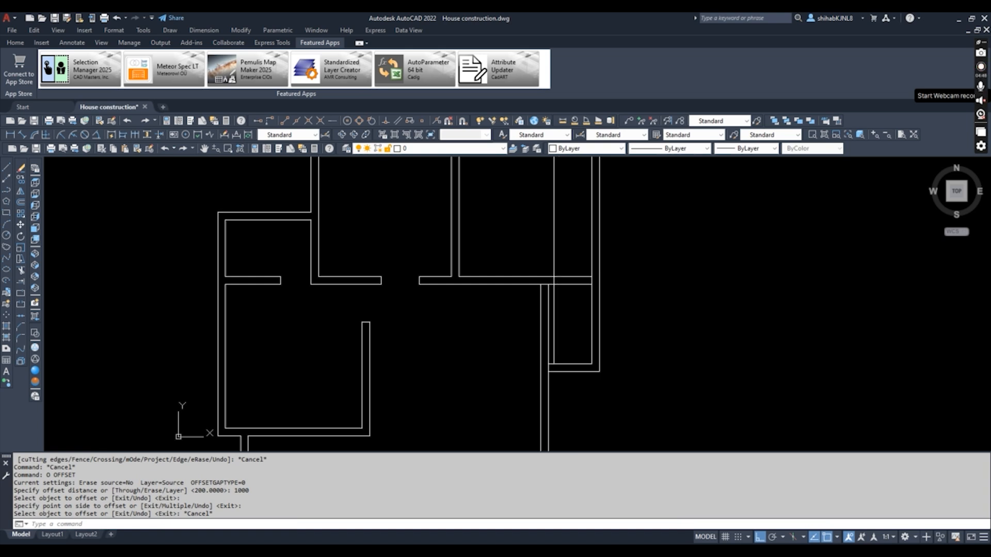
- Save the drawing
{"action": "key", "text": "ctrl+s"}
{"action": "scroll", "coordinate": [622, 231], "scroll_direction": "down", "scroll_amount": 4}
{"action": "middle_click_drag", "start_coordinate": [623, 231], "coordinate": [603, 277]}
{"action": "scroll", "coordinate": [604, 276], "scroll_direction": "down", "scroll_amount": 2}
{"action": "scroll", "coordinate": [605, 277], "scroll_direction": "up", "scroll_amount": 2}
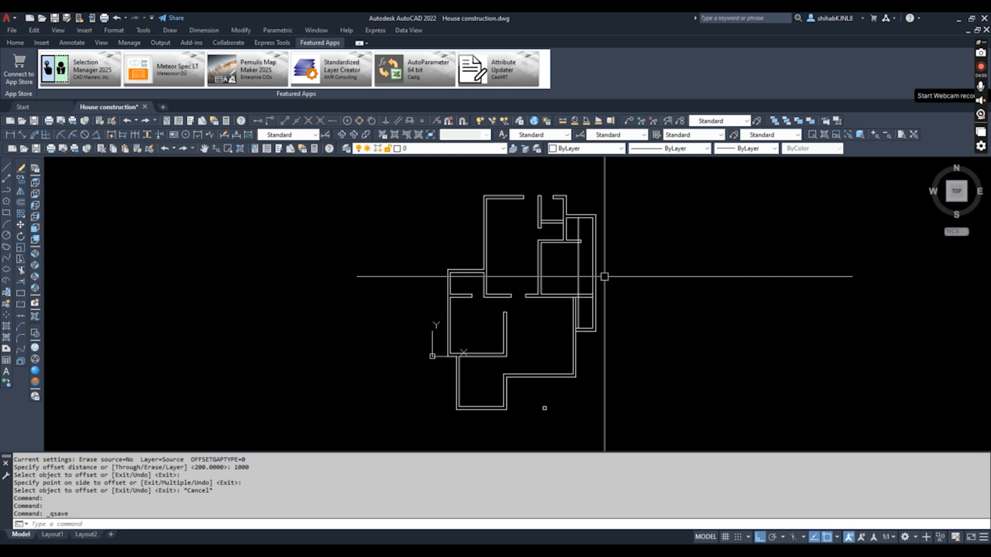
{"action": "key", "text": "ctrl+s"}
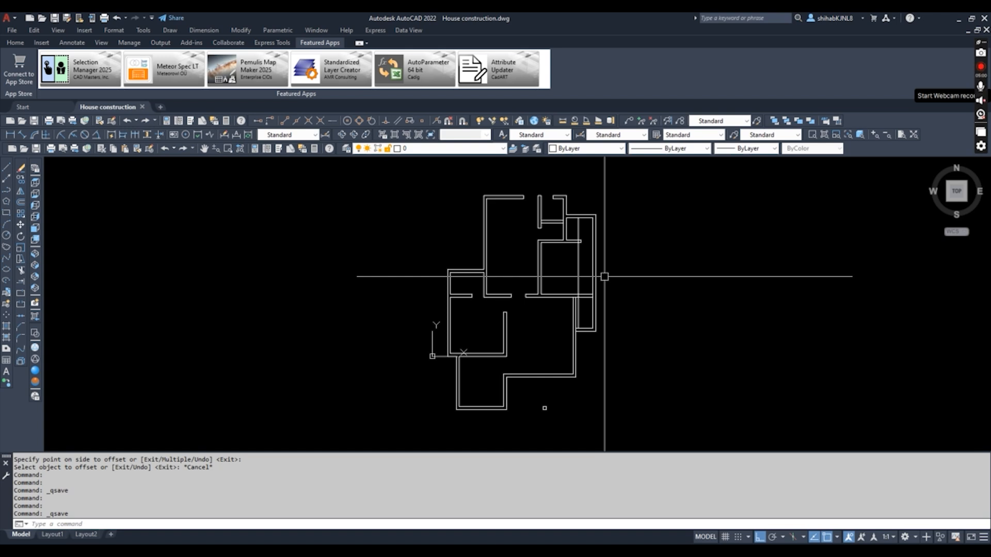
- Trim the horizontal wall lines between the offset line and the extension's right wall to make an opening
{"action": "scroll", "coordinate": [605, 277], "scroll_direction": "up", "scroll_amount": 6}
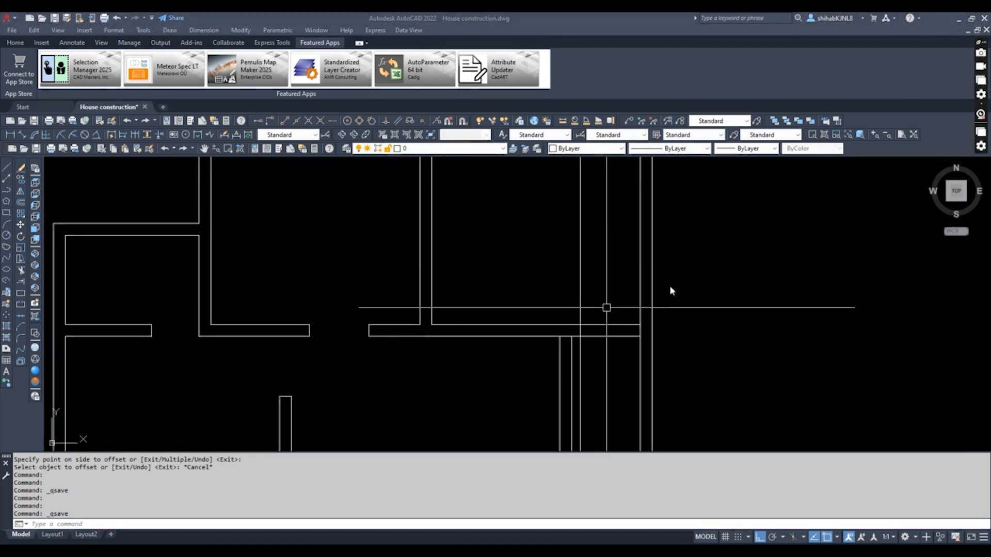
{"action": "type", "text": "trim"}
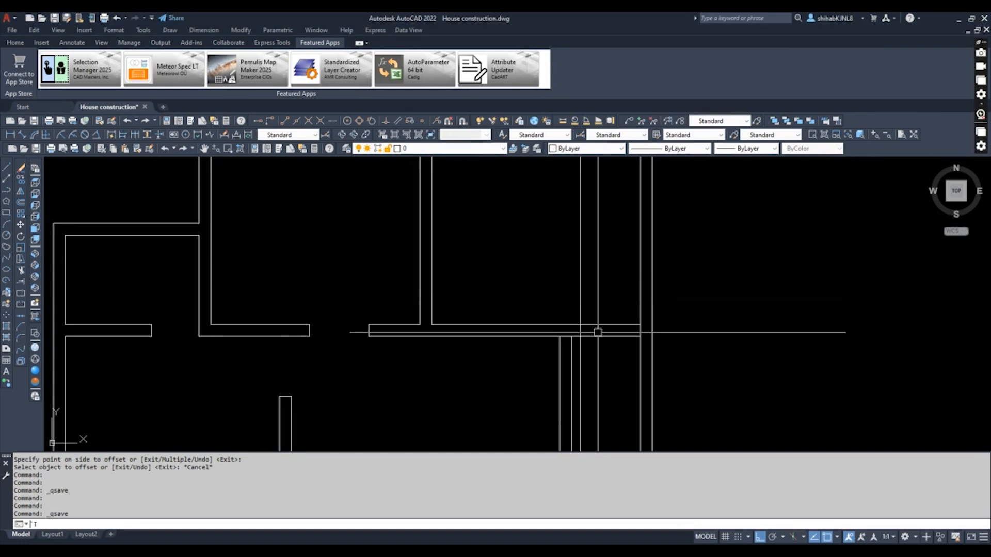
{"action": "key", "text": "Return"}
{"action": "left_click", "coordinate": [601, 325]}
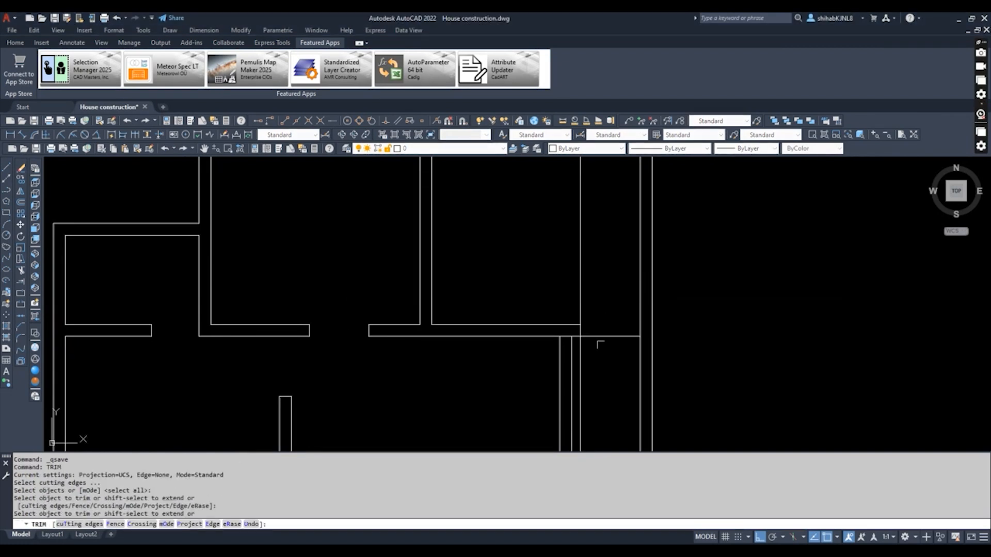
{"action": "left_click", "coordinate": [599, 338]}
{"action": "left_click", "coordinate": [599, 333]}
{"action": "left_click", "coordinate": [595, 327]}
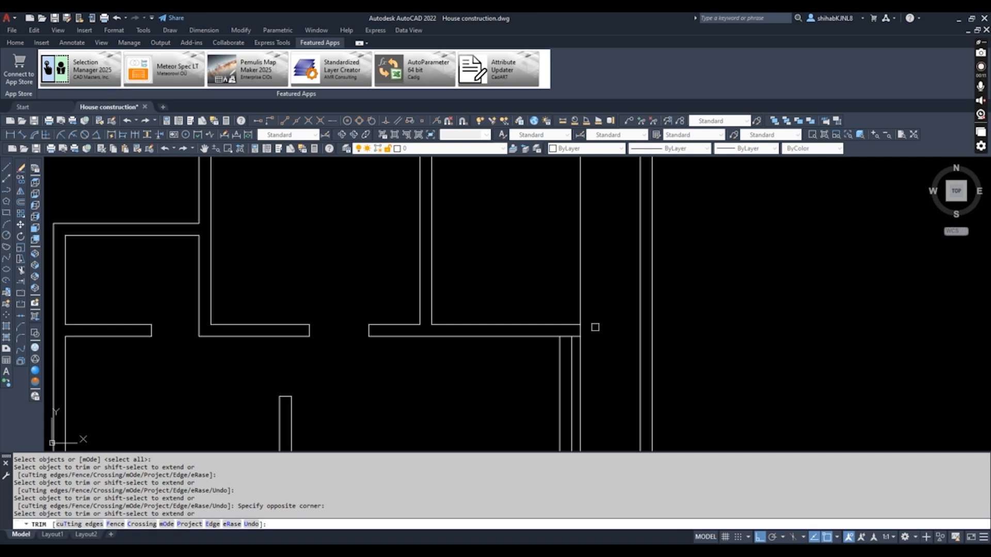
{"action": "key", "text": "Escape"}
- Fillet the offset line with both lines of the horizontal wall to cap the wall end beside the opening
{"action": "type", "text": "f"}
{"action": "key", "text": "Return"}
{"action": "scroll", "coordinate": [580, 327], "scroll_direction": "up", "scroll_amount": 4}
{"action": "left_click", "coordinate": [574, 331]}
{"action": "key", "text": "space"}
{"action": "left_click", "coordinate": [575, 329]}
{"action": "left_click", "coordinate": [565, 345]}
{"action": "scroll", "coordinate": [572, 274], "scroll_direction": "down", "scroll_amount": 2}
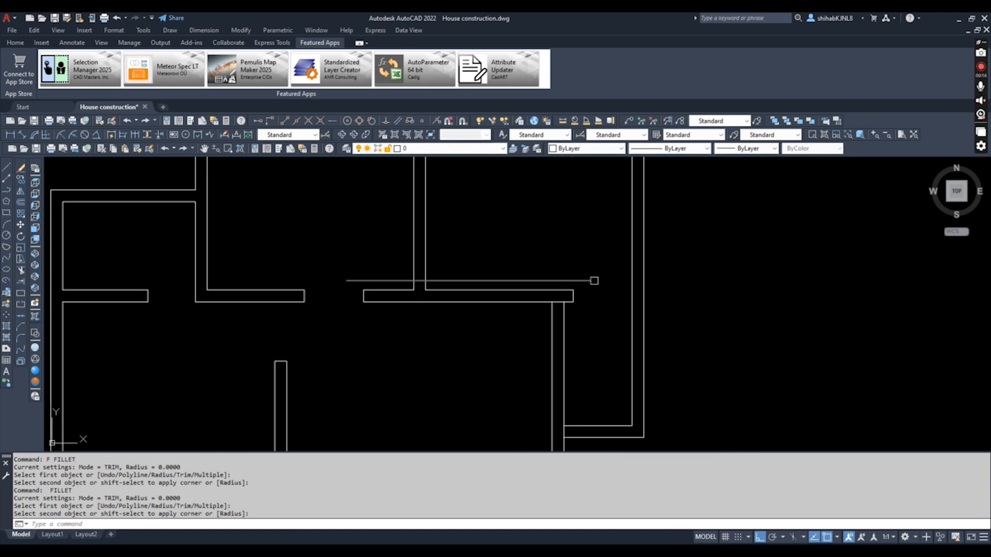
{"action": "key", "text": "Escape"}
{"action": "key", "text": "Escape"}
{"action": "key", "text": "Escape"}
- Offset the upper line of the extension's bottom wall 500 upward
{"action": "middle_click_drag", "start_coordinate": [540, 299], "coordinate": [542, 223]}
{"action": "key", "text": "Escape"}
{"action": "type", "text": "o"}
{"action": "key", "text": "Return"}
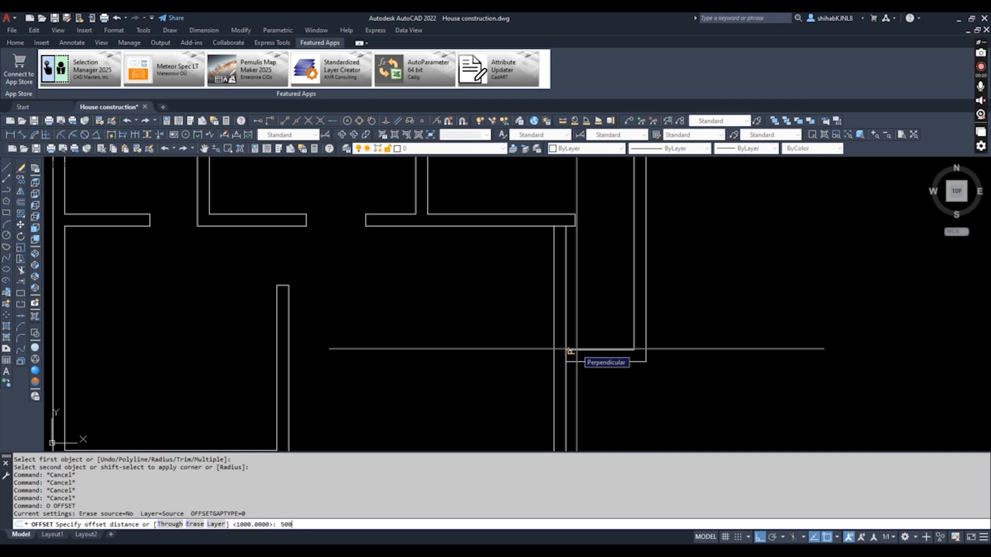
{"action": "key", "text": "Return"}
{"action": "left_click", "coordinate": [581, 351]}
{"action": "left_click", "coordinate": [582, 295]}
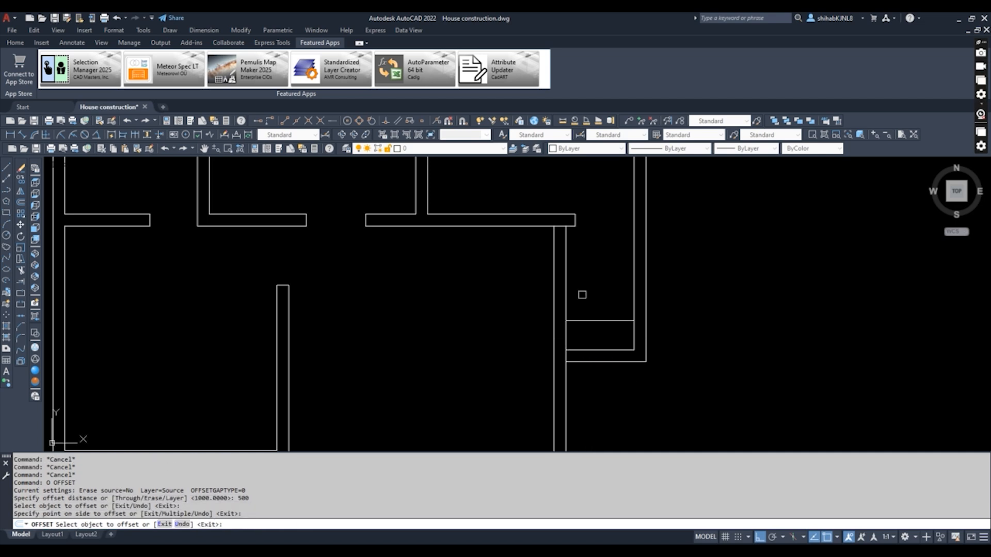
{"action": "key", "text": "Escape"}
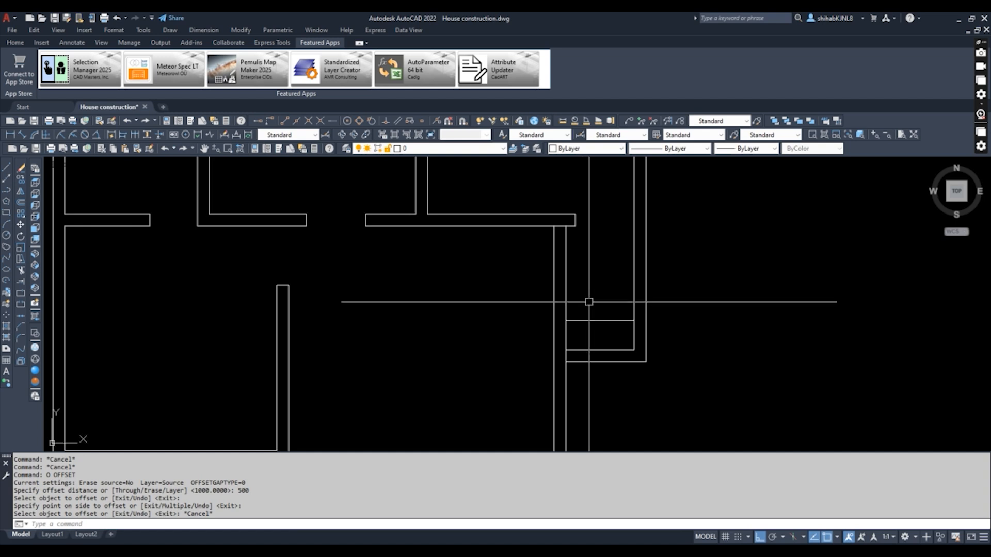
- Fillet the offset line with both lines of the lower-right room's right wall to cap it and remove the part above
{"action": "type", "text": "f"}
{"action": "key", "text": "Return"}
{"action": "left_click", "coordinate": [578, 321]}
{"action": "left_click", "coordinate": [554, 328]}
{"action": "key", "text": "Return"}
{"action": "left_click", "coordinate": [564, 330]}
{"action": "left_click", "coordinate": [562, 321]}
- Trim the room's right wall line between the two lines of the extension's bottom wall to open the wall junction
{"action": "mouse_move", "coordinate": [604, 305]}
{"action": "middle_mouse_down"}
{"action": "mouse_move", "coordinate": [571, 305]}
{"action": "mouse_move", "coordinate": [556, 264]}
{"action": "middle_mouse_up"}
{"action": "type", "text": "tr"}
{"action": "key", "text": "Return"}
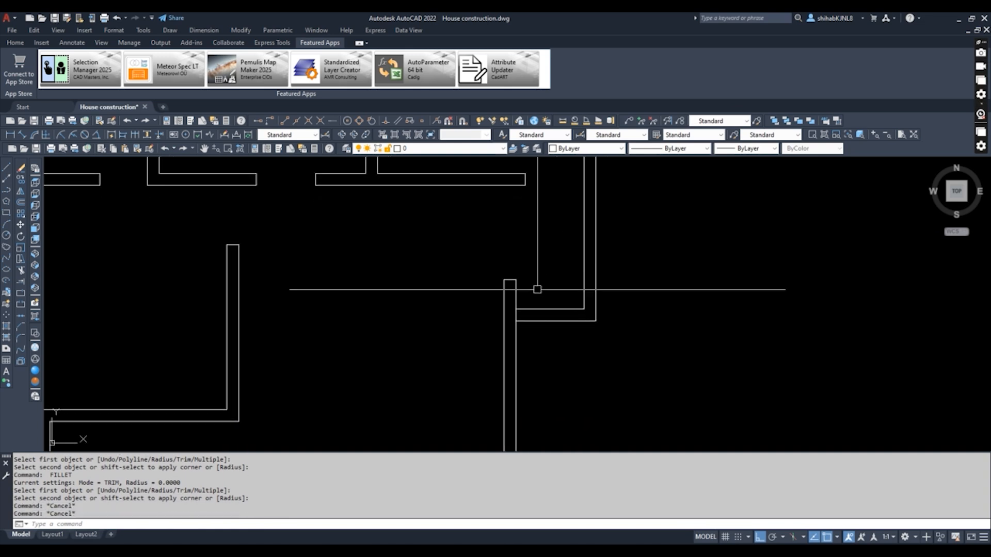
{"action": "left_click", "coordinate": [517, 313]}
{"action": "left_click", "coordinate": [517, 315]}
{"action": "left_click", "coordinate": [516, 314]}
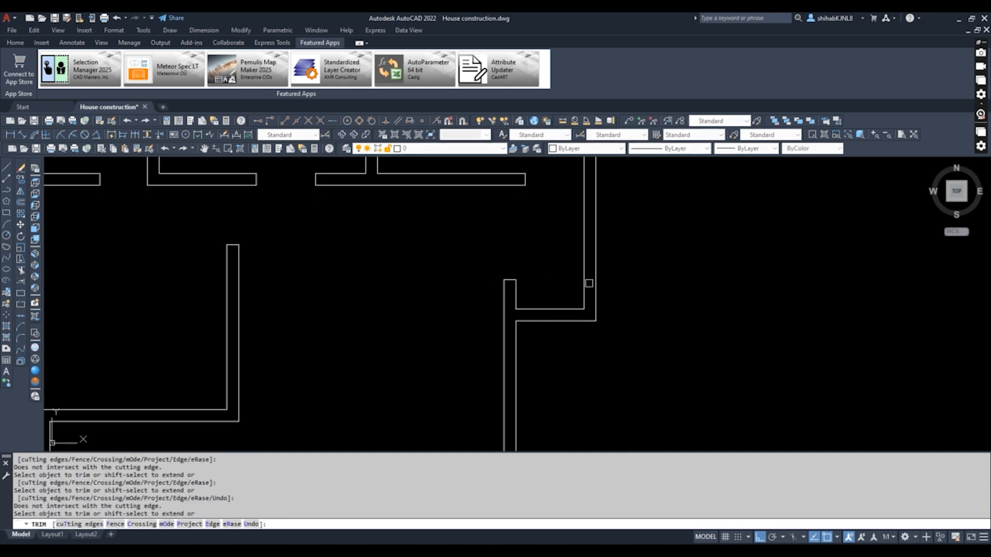
{"action": "mouse_move", "coordinate": [589, 283]}
{"action": "middle_mouse_down"}
{"action": "mouse_move", "coordinate": [574, 294]}
{"action": "mouse_move", "coordinate": [581, 347]}
{"action": "middle_mouse_up"}
{"action": "key", "text": "Escape"}
- Create a new layer named "Groud floor Plan" and set its colour to cyan
{"action": "middle_click_drag", "start_coordinate": [463, 317], "coordinate": [575, 281]}
{"action": "scroll", "coordinate": [566, 237], "scroll_direction": "down", "scroll_amount": 3}
{"action": "middle_click_drag", "start_coordinate": [566, 237], "coordinate": [569, 287]}
{"action": "scroll", "coordinate": [578, 269], "scroll_direction": "down", "scroll_amount": 2}
{"action": "middle_click_drag", "start_coordinate": [589, 248], "coordinate": [580, 271]}
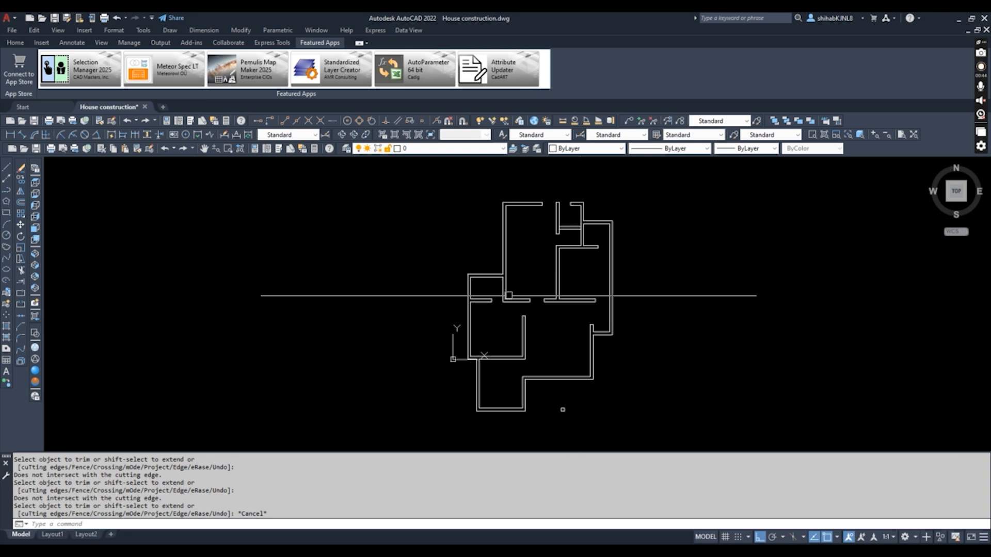
{"action": "key", "text": "Escape"}
{"action": "type", "text": "LA"}
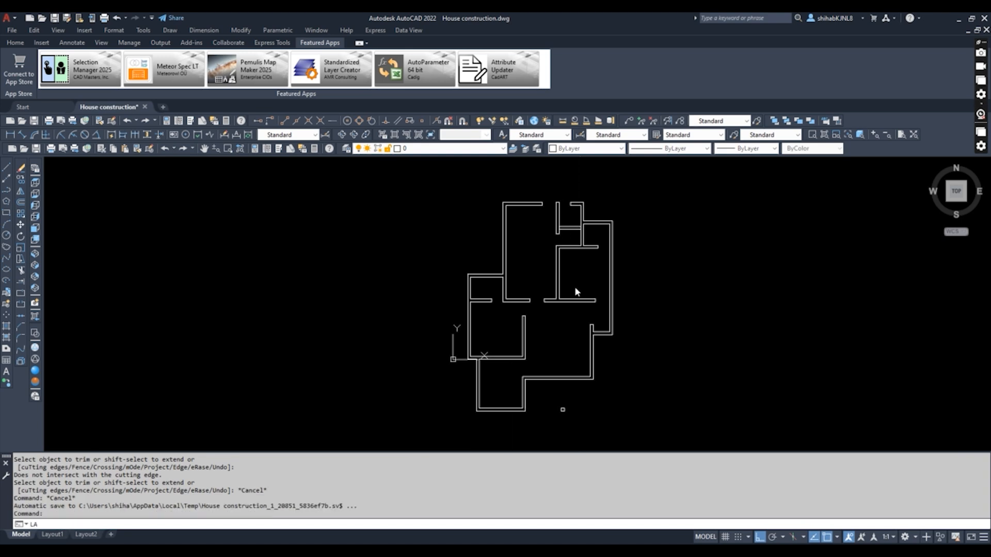
{"action": "key", "text": "Return"}
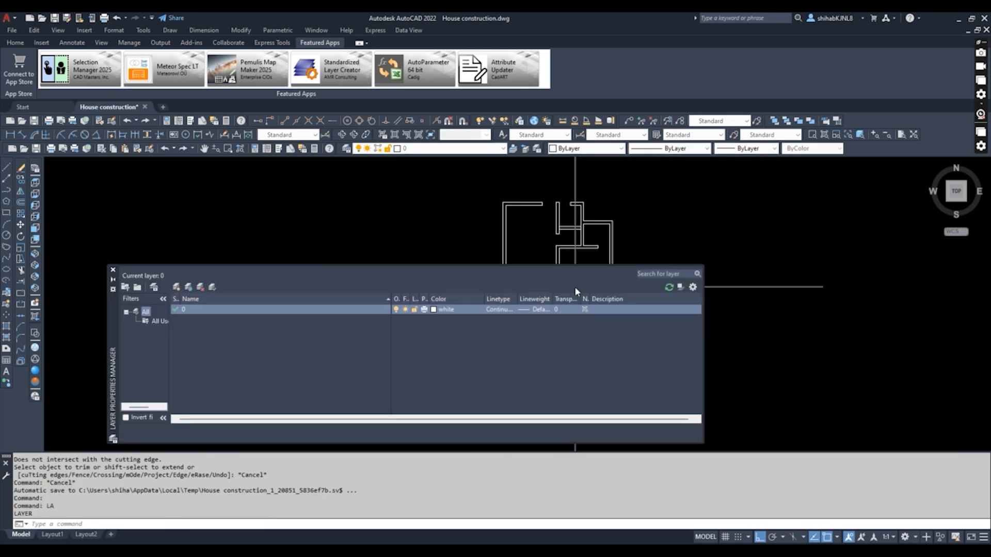
{"action": "left_click", "coordinate": [176, 288]}
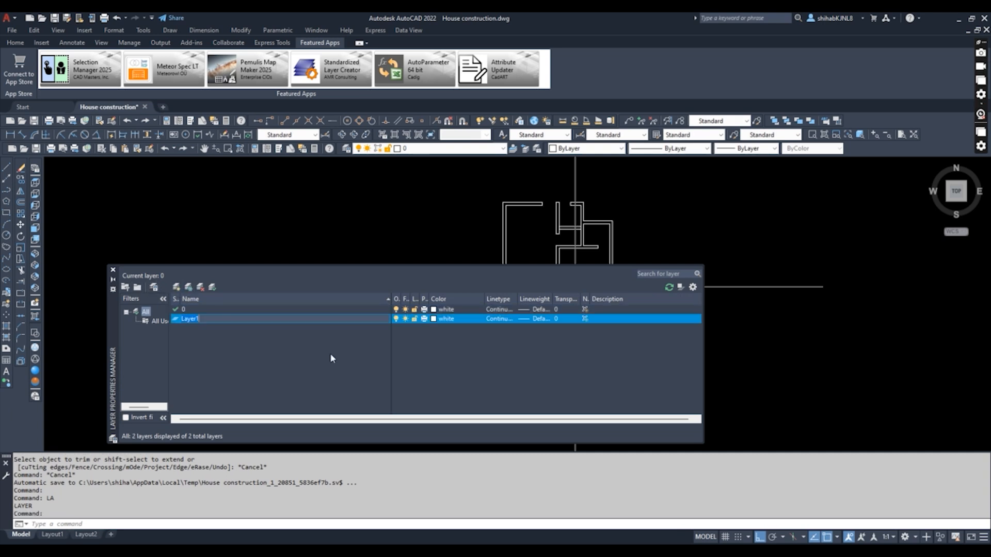
{"action": "type", "text": "Groud floor Plan"}
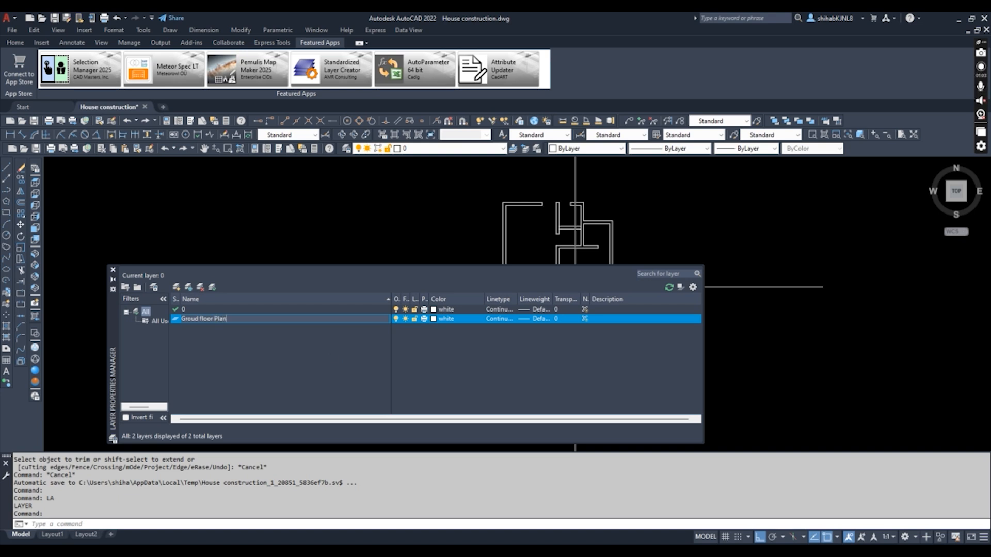
{"action": "left_click", "coordinate": [435, 319]}
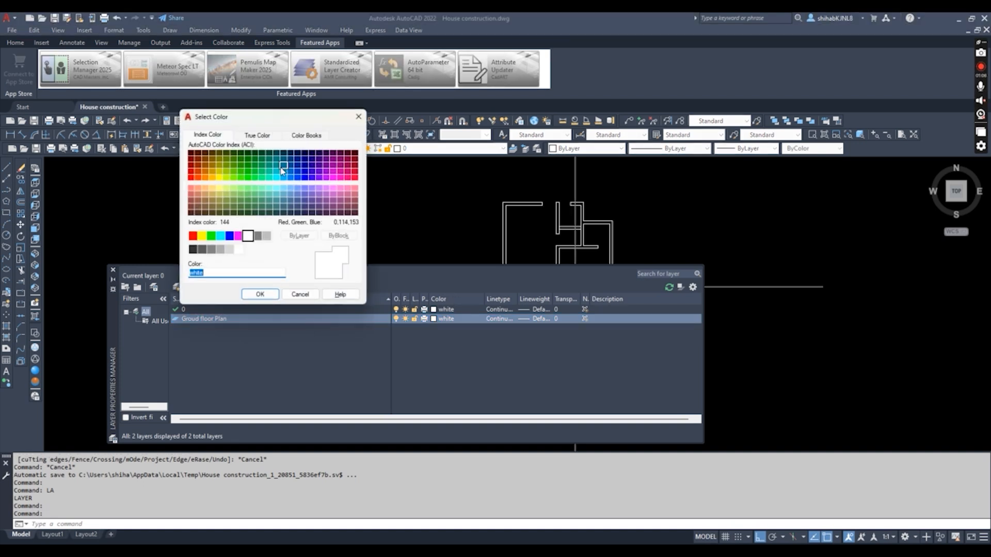
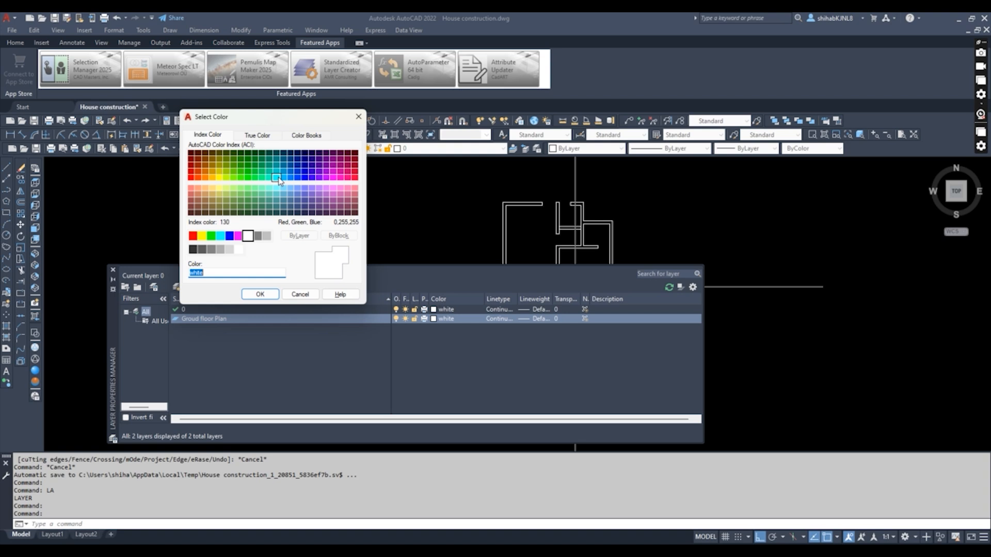
{"action": "left_click", "coordinate": [221, 237]}
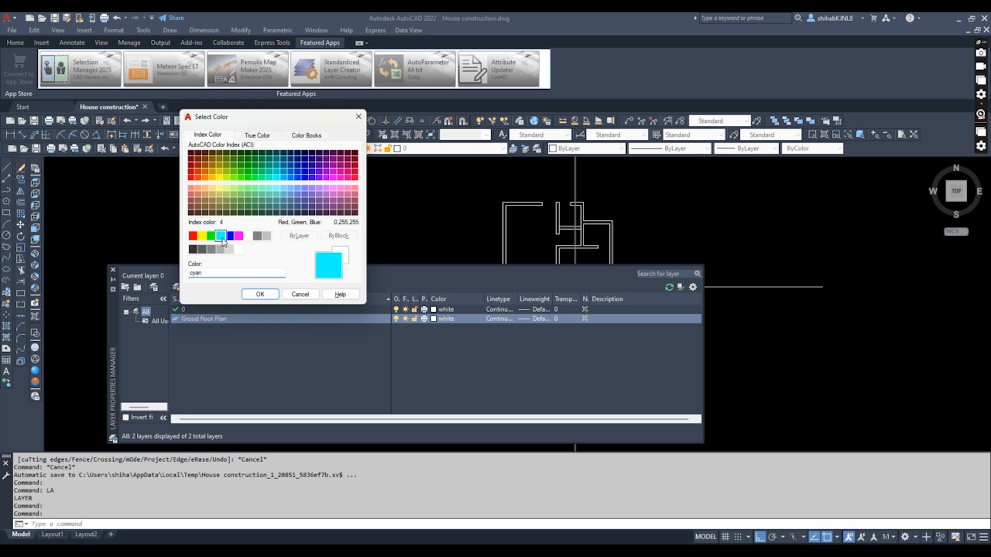
{"action": "left_click", "coordinate": [259, 294]}
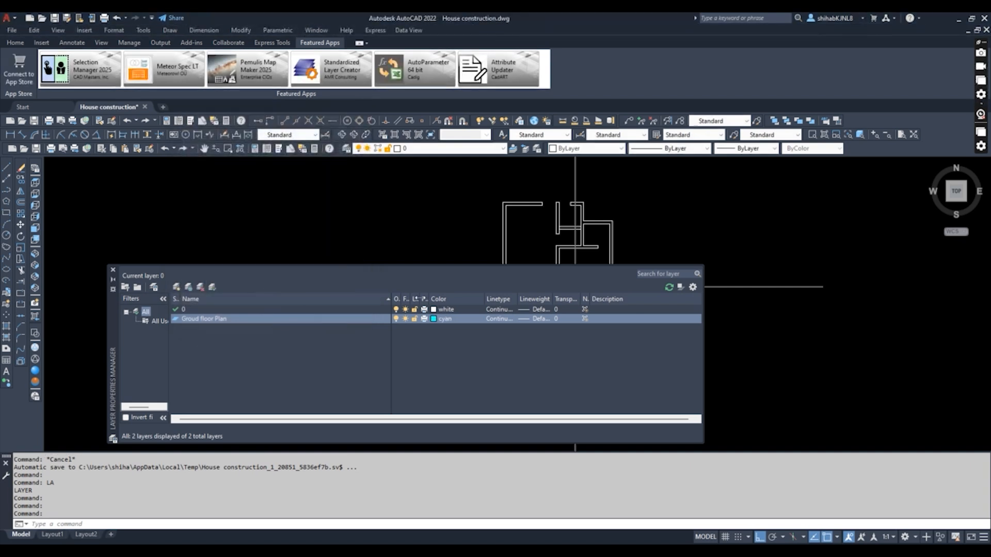
{"action": "left_click", "coordinate": [113, 270]}
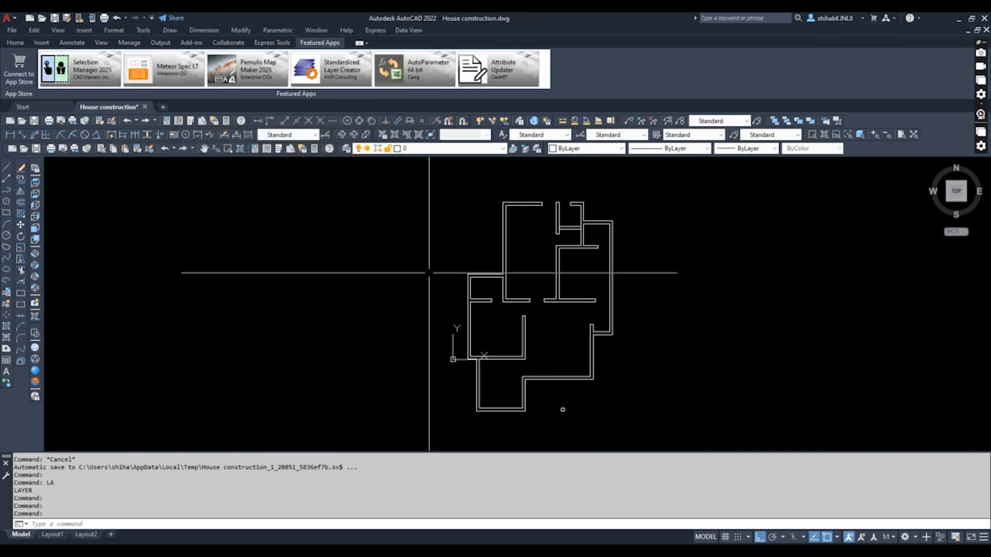
- Select the whole floor plan and set the objects' colour to Cyan
{"action": "left_click", "coordinate": [654, 190]}
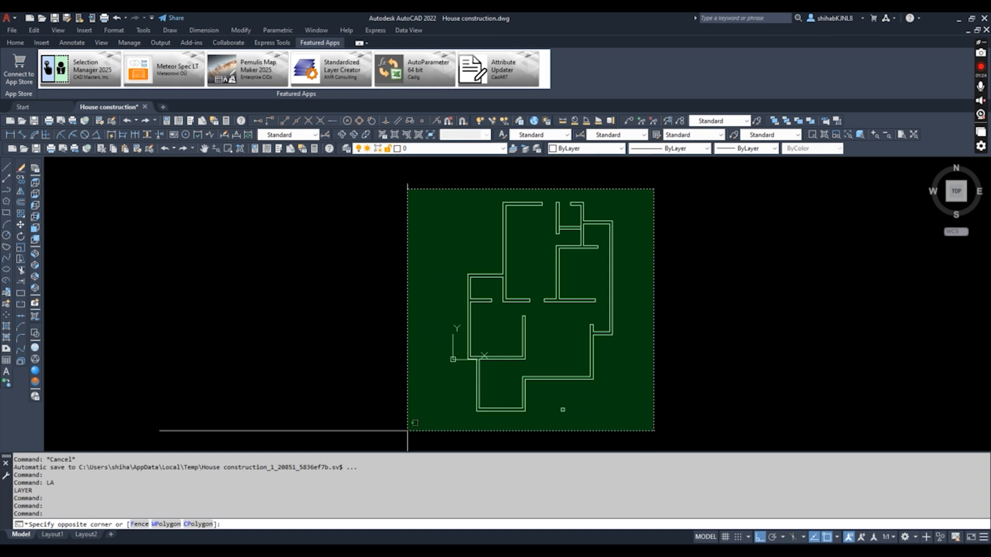
{"action": "left_click", "coordinate": [406, 433]}
{"action": "left_click", "coordinate": [583, 148]}
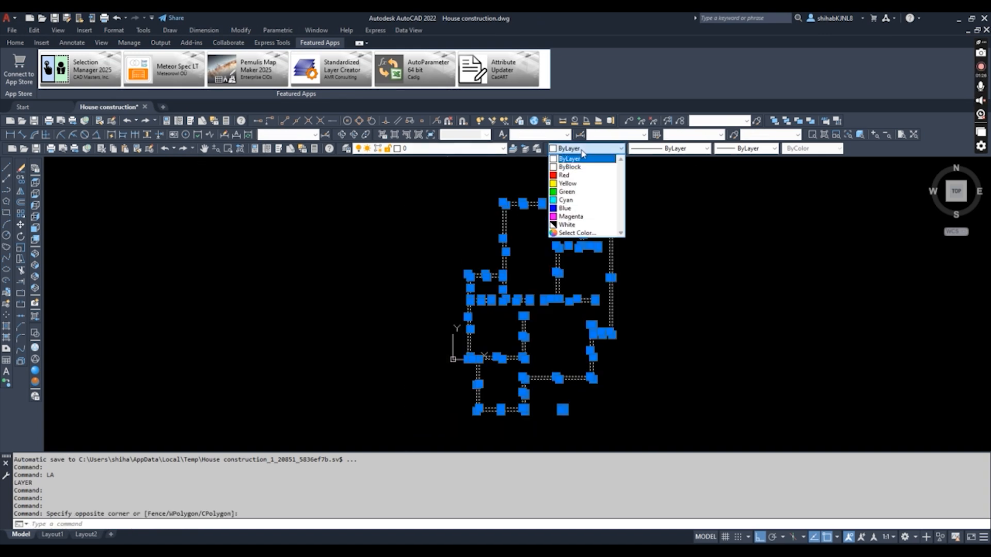
{"action": "left_click", "coordinate": [583, 200]}
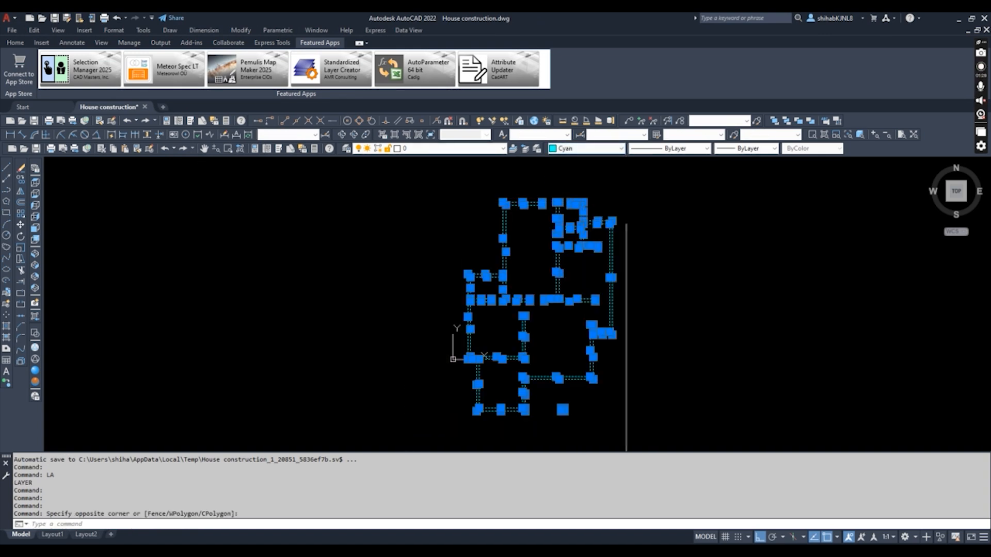
{"action": "key", "text": "Escape"}
- Create a yellow layer named "Basement" and make it the current layer
{"action": "middle_click_drag", "start_coordinate": [663, 262], "coordinate": [624, 226]}
{"action": "scroll", "coordinate": [500, 283], "scroll_direction": "up", "scroll_amount": 2}
{"action": "scroll", "coordinate": [501, 286], "scroll_direction": "down", "scroll_amount": 2}
{"action": "middle_click_drag", "start_coordinate": [501, 286], "coordinate": [410, 290]}
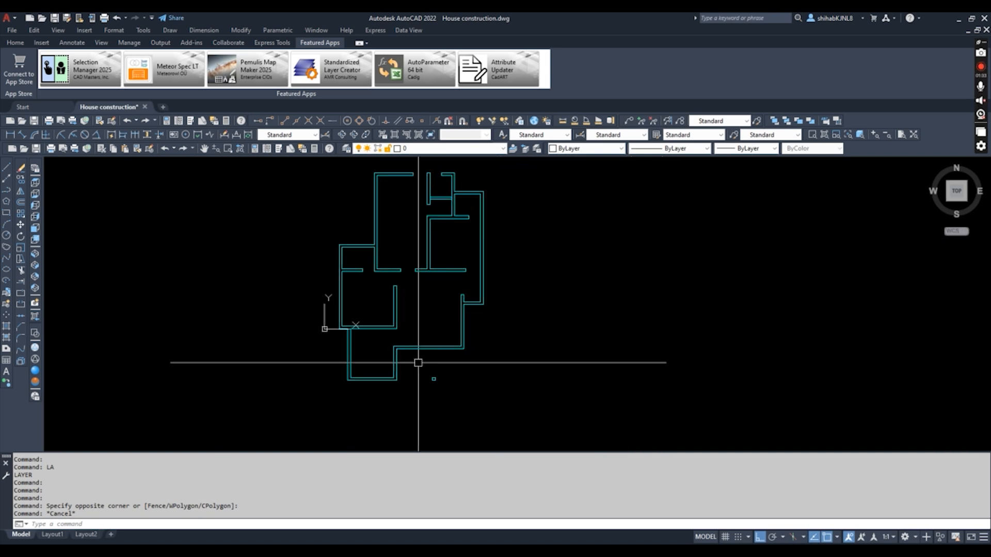
{"action": "scroll", "coordinate": [418, 361], "scroll_direction": "up", "scroll_amount": 2}
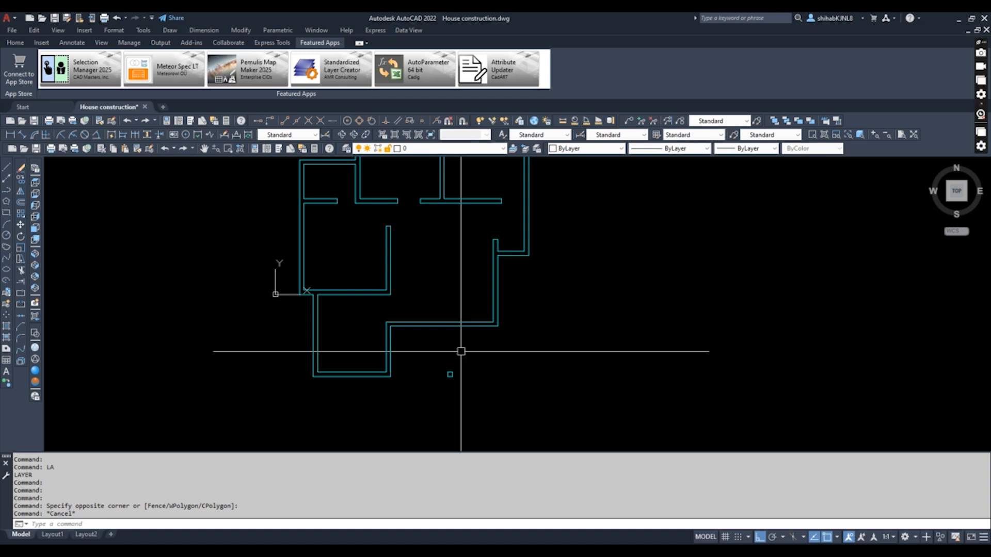
{"action": "type", "text": "LA"}
{"action": "key", "text": "Return"}
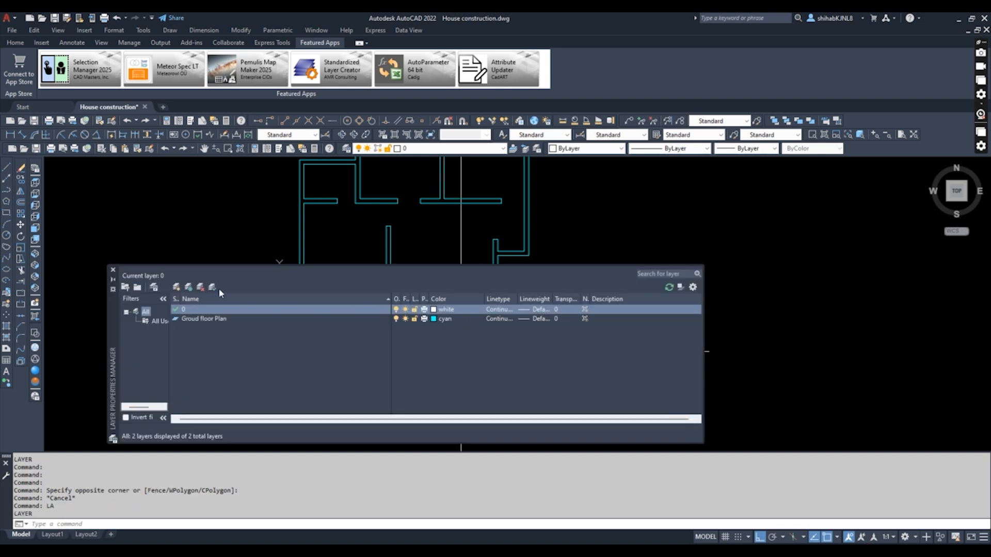
{"action": "left_click", "coordinate": [176, 287]}
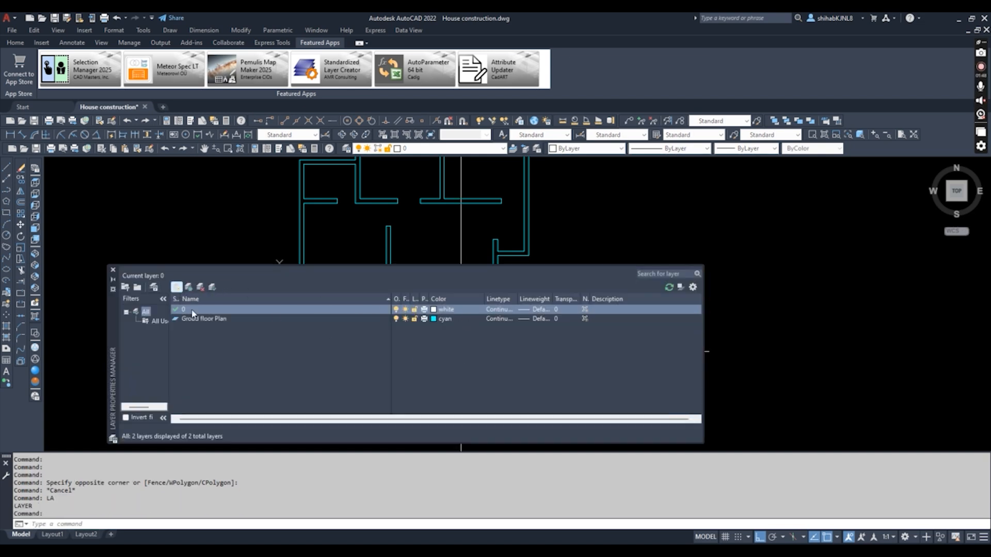
{"action": "type", "text": "Basement"}
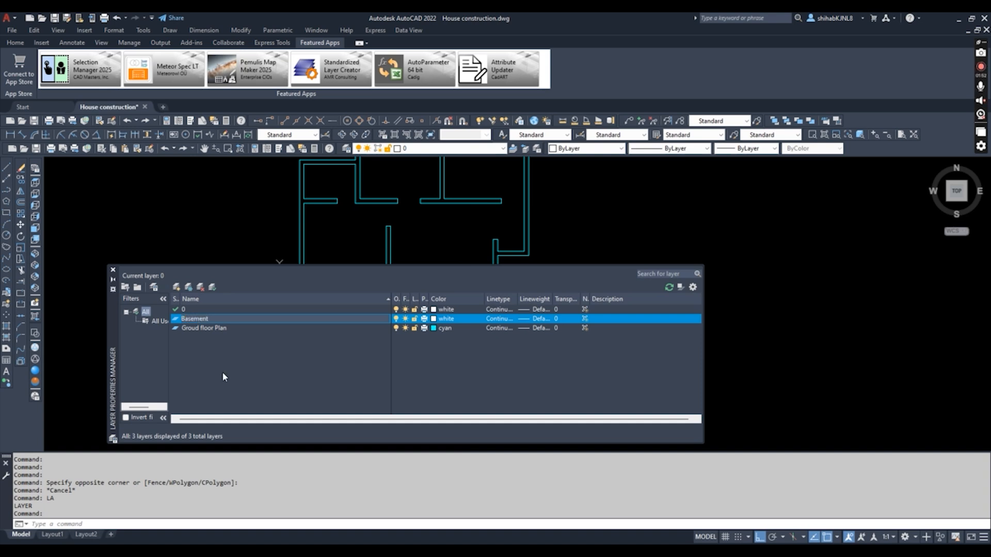
{"action": "left_click", "coordinate": [435, 319]}
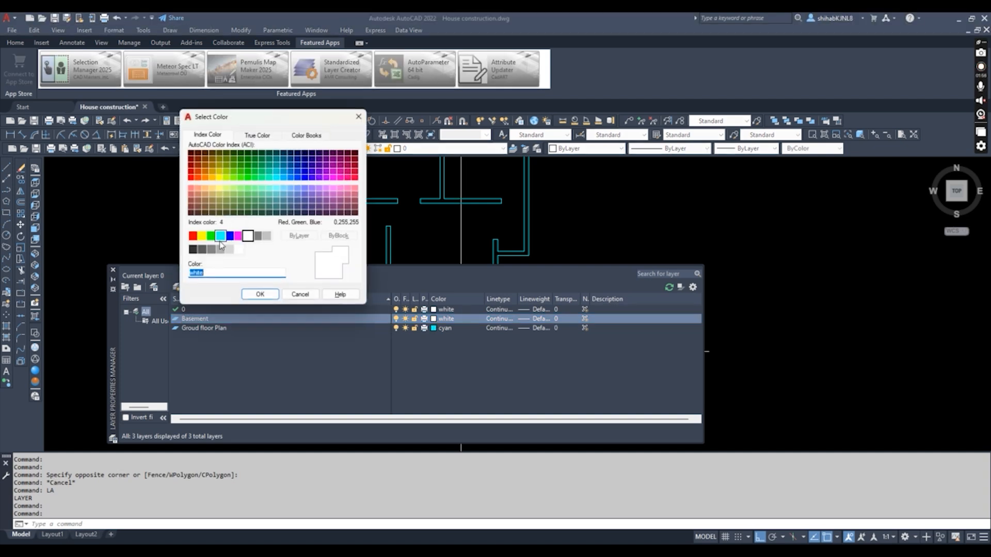
{"action": "left_click", "coordinate": [202, 236]}
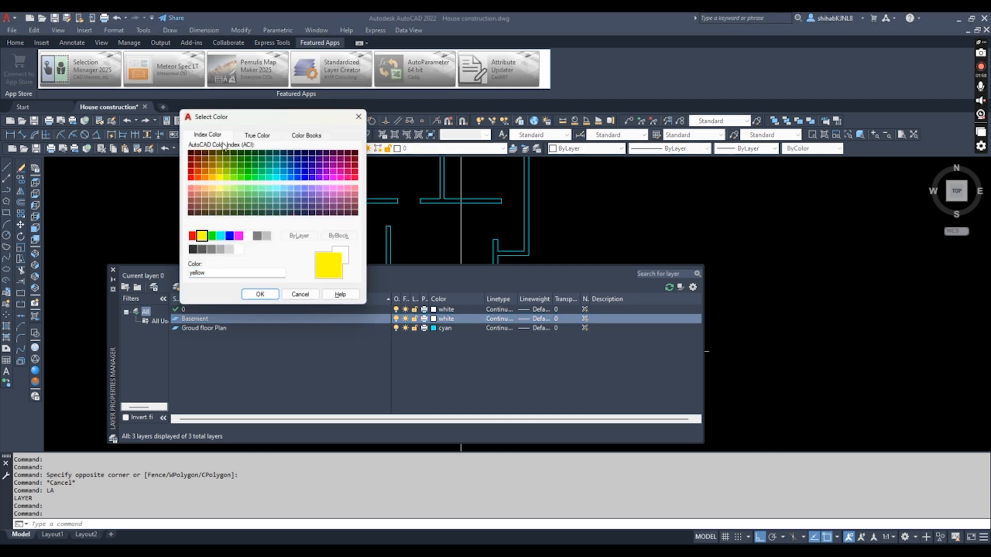
{"action": "left_click", "coordinate": [260, 295]}
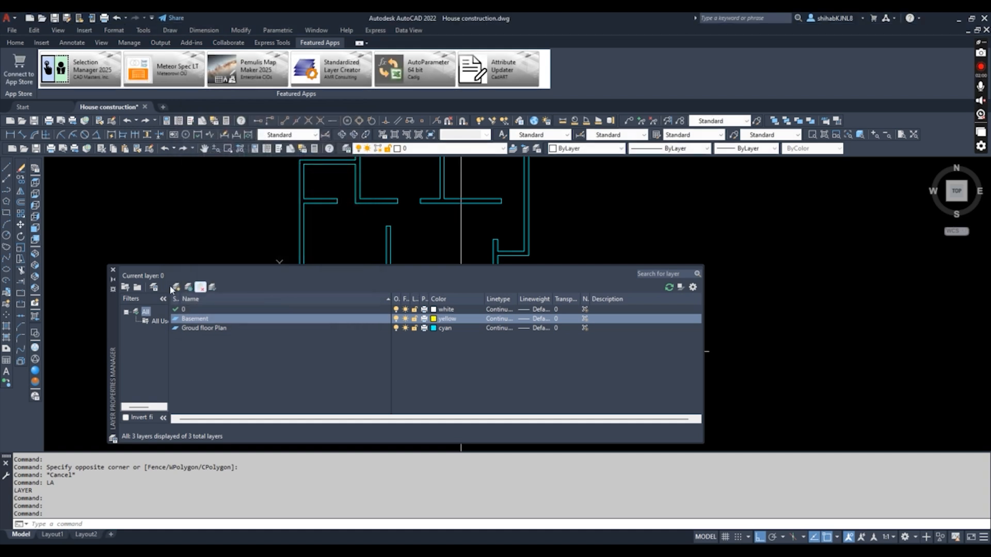
{"action": "left_click", "coordinate": [212, 288]}
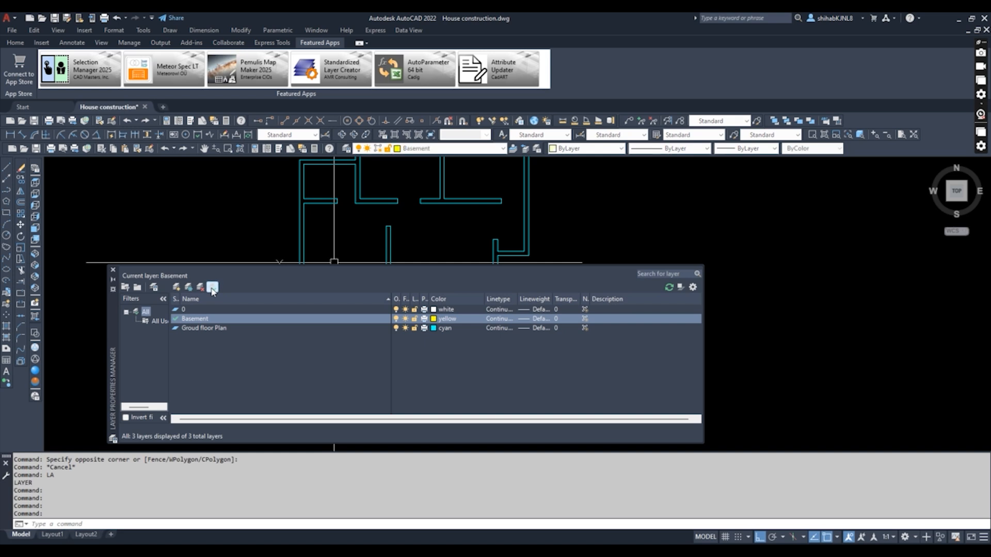
{"action": "left_click", "coordinate": [113, 269]}
- Start a polyline at the plan's upper-left outer corner and trace the top walls to the right extension's upper-right corner
{"action": "mouse_move", "coordinate": [438, 205]}
{"action": "middle_mouse_down"}
{"action": "mouse_move", "coordinate": [438, 289]}
{"action": "mouse_move", "coordinate": [414, 321]}
{"action": "mouse_move", "coordinate": [415, 404]}
{"action": "middle_mouse_up"}
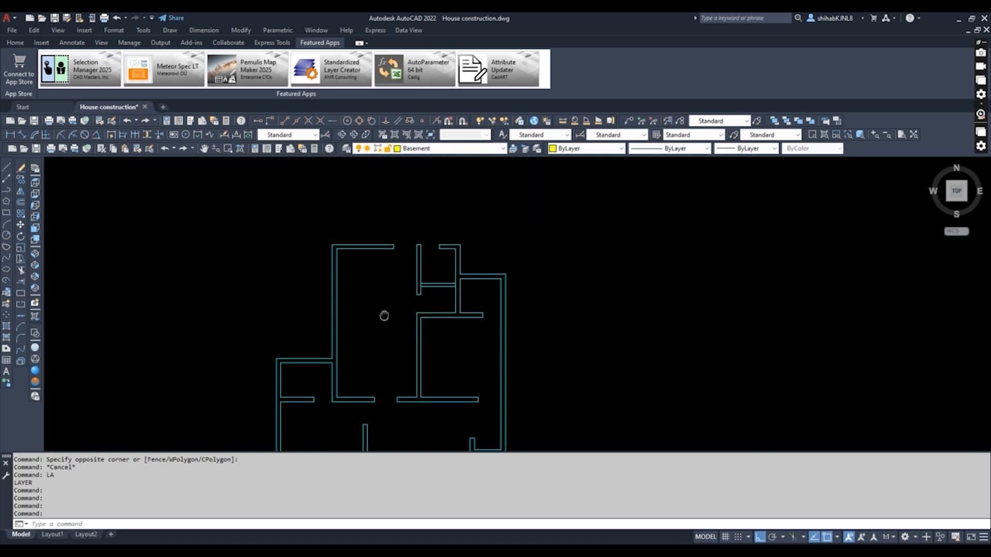
{"action": "type", "text": "l"}
{"action": "key", "text": "Return"}
{"action": "left_click", "coordinate": [333, 242]}
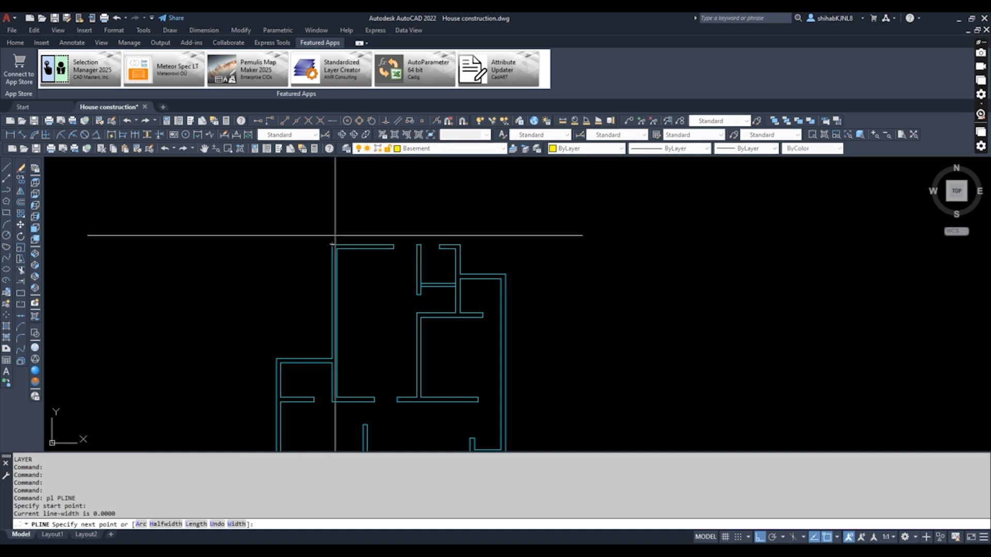
{"action": "scroll", "coordinate": [474, 235], "scroll_direction": "up", "scroll_amount": 2}
{"action": "left_click", "coordinate": [452, 251]}
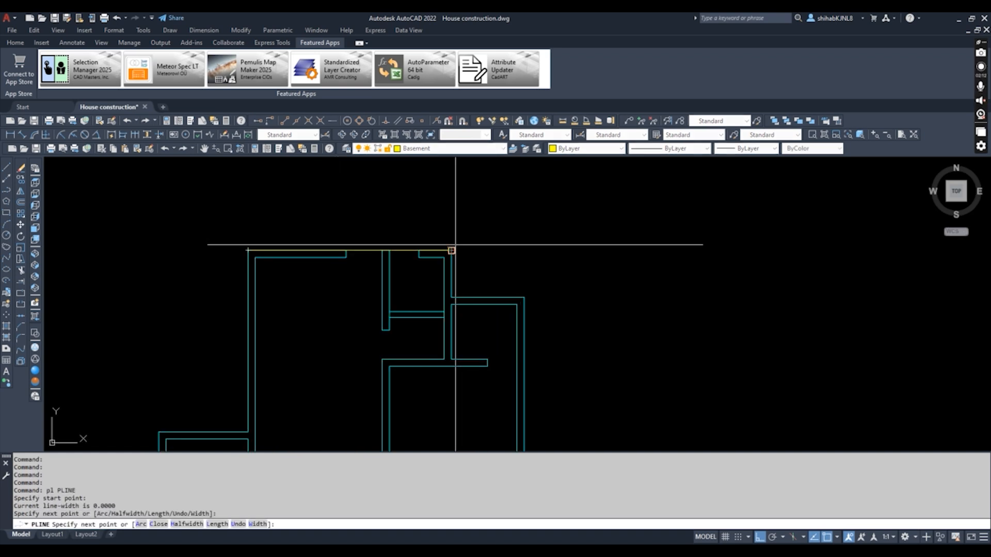
{"action": "left_click", "coordinate": [452, 297]}
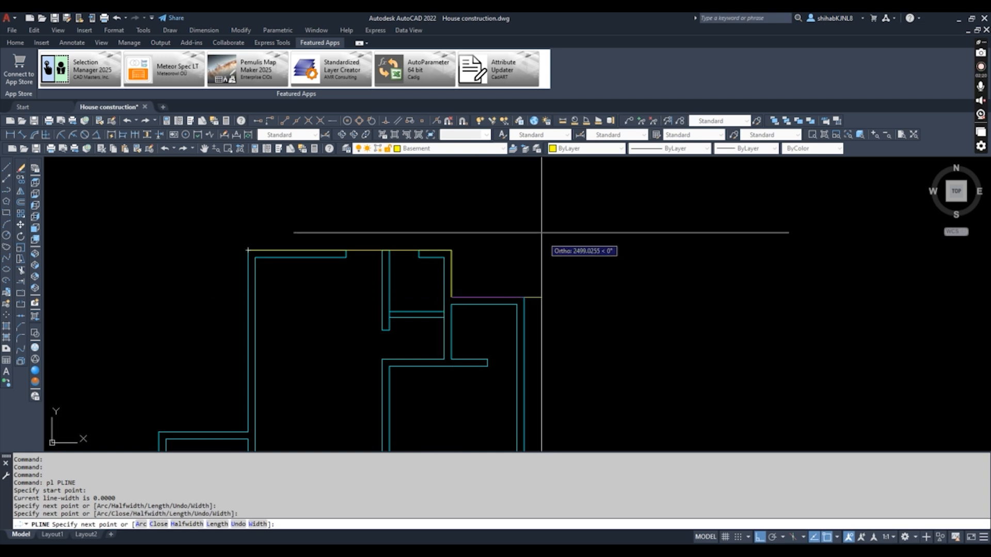
{"action": "scroll", "coordinate": [541, 233], "scroll_direction": "down", "scroll_amount": 4}
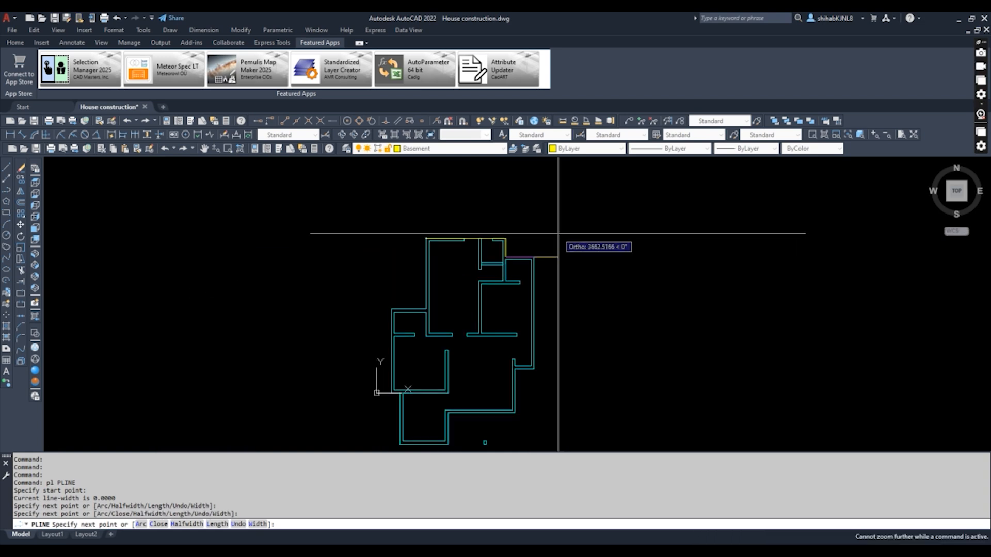
{"action": "left_click", "coordinate": [533, 257]}
- Continue the polyline down the extension's right wall, along its bottom wall and down to the lower-right room's bottom outer corner
{"action": "scroll", "coordinate": [531, 373], "scroll_direction": "up", "scroll_amount": 4}
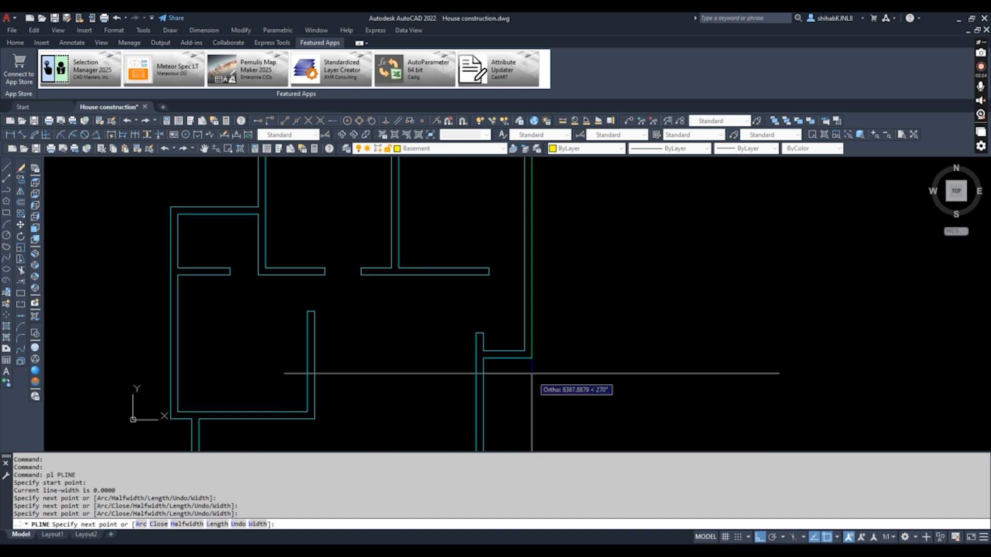
{"action": "left_click", "coordinate": [532, 357]}
{"action": "left_click", "coordinate": [484, 357]}
{"action": "scroll", "coordinate": [501, 289], "scroll_direction": "down", "scroll_amount": 4}
{"action": "scroll", "coordinate": [498, 317], "scroll_direction": "up", "scroll_amount": 4}
{"action": "left_click", "coordinate": [470, 371]}
- Continue the polyline left, down around the small square column's outer corner, and along to the bottom room's lower-left outer corner
{"action": "middle_click_drag", "start_coordinate": [424, 388], "coordinate": [478, 228]}
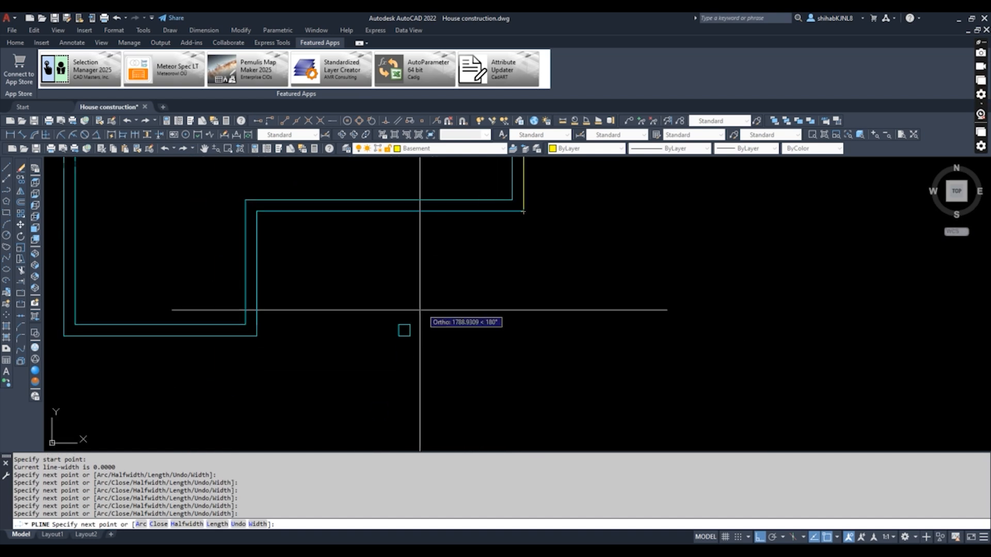
{"action": "left_click", "coordinate": [414, 245]}
{"action": "left_click", "coordinate": [406, 333]}
{"action": "middle_click_drag", "start_coordinate": [271, 333], "coordinate": [586, 336]}
{"action": "left_click", "coordinate": [420, 336]}
{"action": "scroll", "coordinate": [453, 396], "scroll_direction": "down", "scroll_amount": 6}
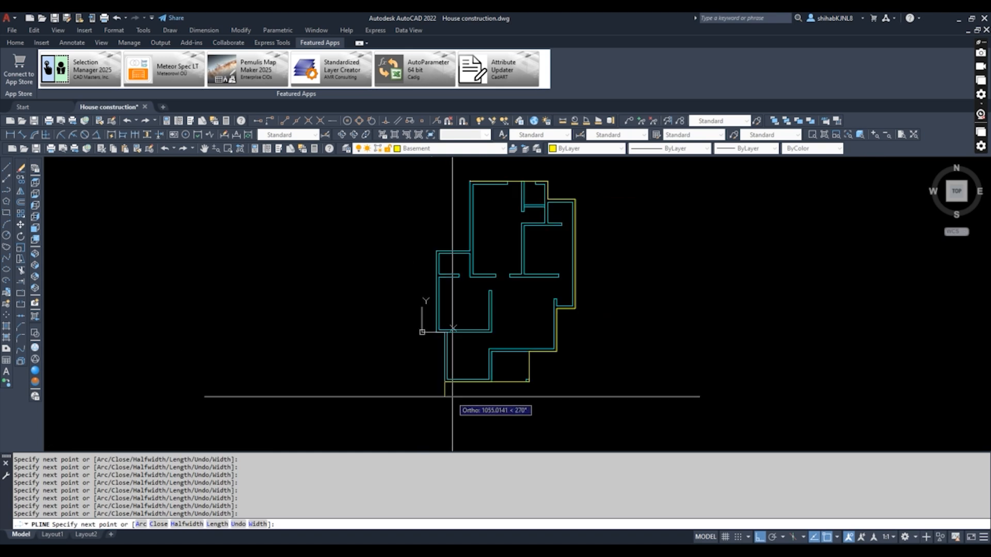
- Trace the polyline up the left outer walls to the inner corner beside the upper-left room and close it at its start point
{"action": "scroll", "coordinate": [446, 334], "scroll_direction": "up", "scroll_amount": 8}
{"action": "scroll", "coordinate": [389, 283], "scroll_direction": "down", "scroll_amount": 5}
{"action": "scroll", "coordinate": [418, 269], "scroll_direction": "up", "scroll_amount": 3}
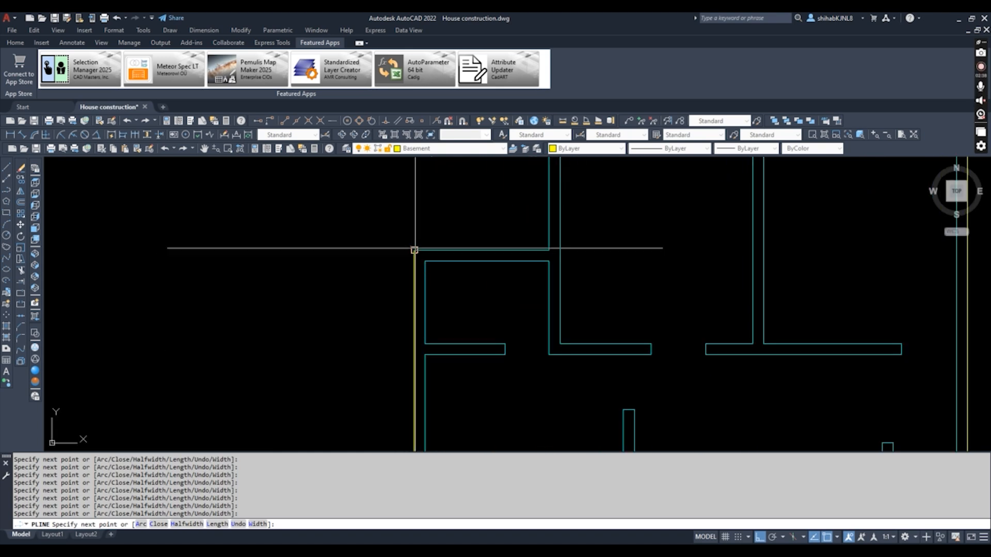
{"action": "left_click", "coordinate": [549, 249]}
{"action": "scroll", "coordinate": [549, 249], "scroll_direction": "down", "scroll_amount": 4}
{"action": "scroll", "coordinate": [537, 220], "scroll_direction": "up", "scroll_amount": 3}
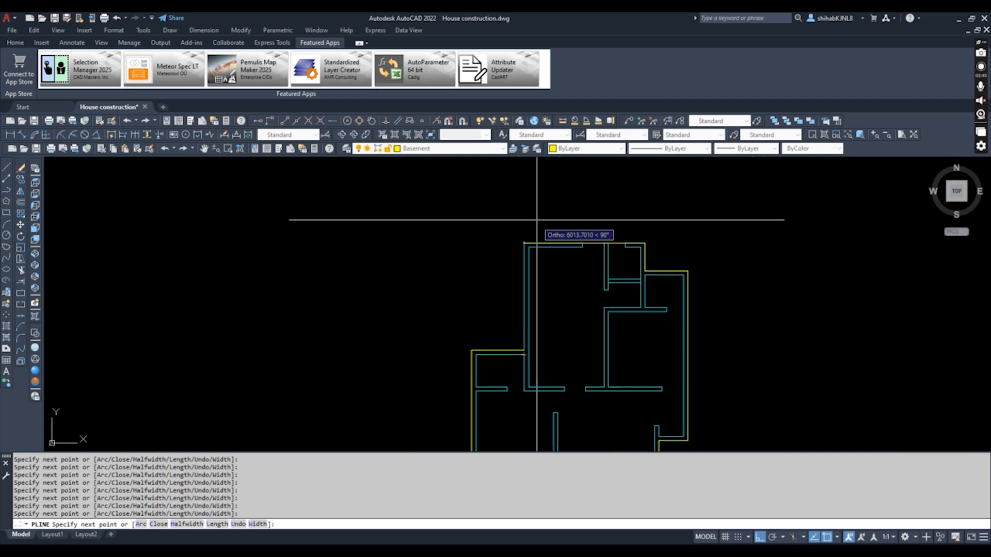
{"action": "type", "text": "c"}
{"action": "key", "text": "Return"}
{"action": "middle_click_drag", "start_coordinate": [575, 221], "coordinate": [500, 206]}
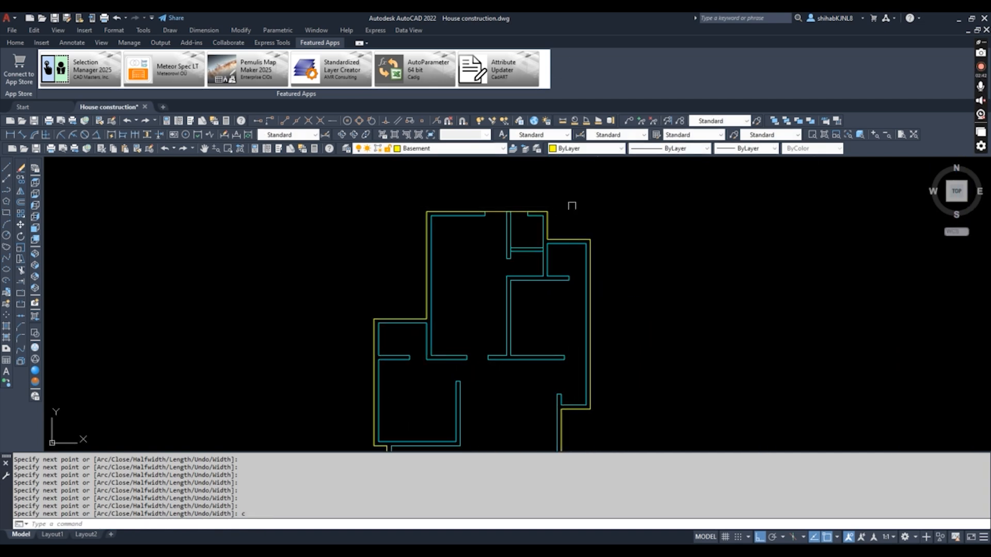
- Offset the closed basement outline 50 outward around the whole plan
{"action": "key", "text": "Escape"}
{"action": "type", "text": "o"}
{"action": "key", "text": "Return"}
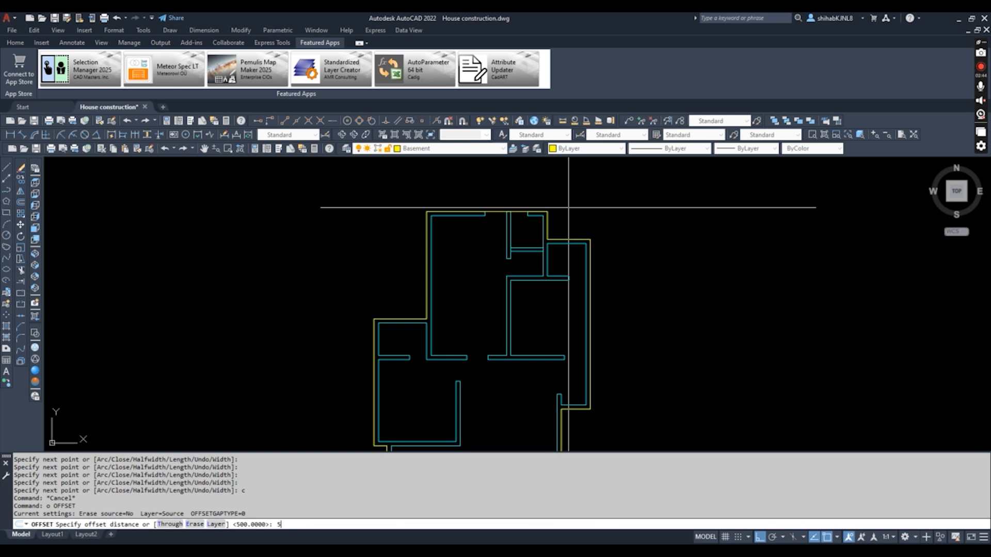
{"action": "key", "text": "Return"}
{"action": "scroll", "coordinate": [506, 225], "scroll_direction": "up", "scroll_amount": 2}
{"action": "left_click", "coordinate": [495, 209]}
{"action": "left_click", "coordinate": [502, 178]}
{"action": "key", "text": "Escape"}
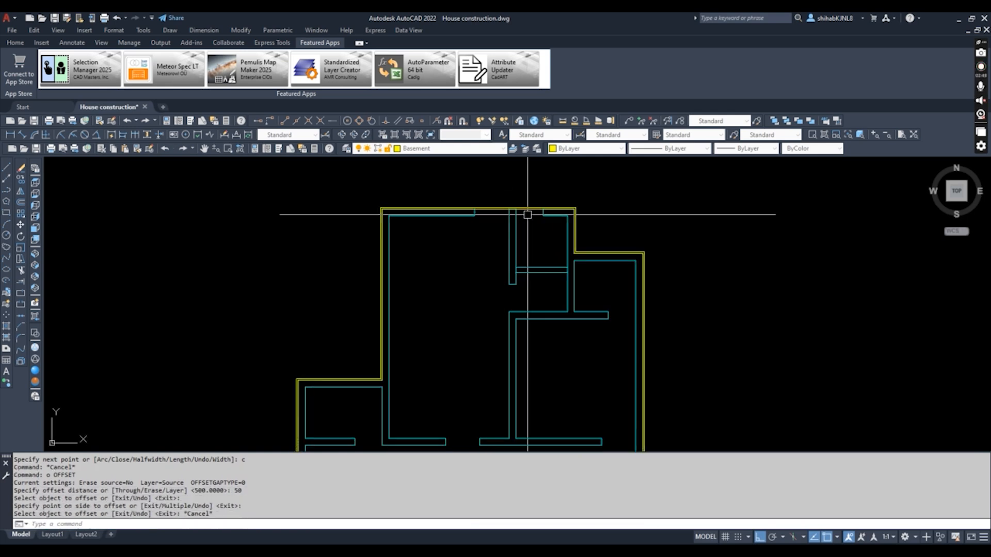
- Delete the original yellow outline that runs along the outer wall faces and save the drawing
{"action": "scroll", "coordinate": [507, 213], "scroll_direction": "up", "scroll_amount": 4}
{"action": "left_click", "coordinate": [481, 204]}
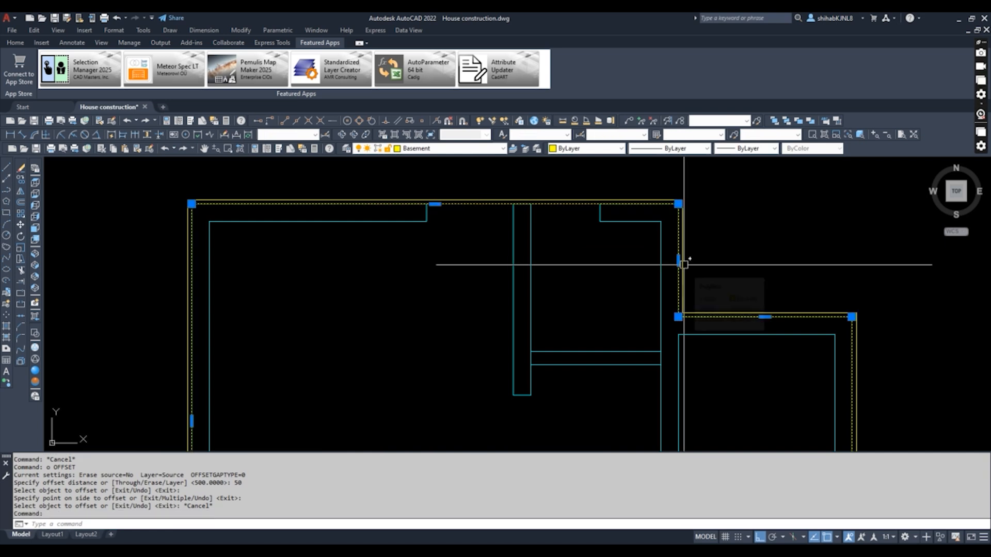
{"action": "key", "text": "Delete"}
{"action": "scroll", "coordinate": [544, 279], "scroll_direction": "down", "scroll_amount": 6}
{"action": "middle_click_drag", "start_coordinate": [565, 309], "coordinate": [536, 181]}
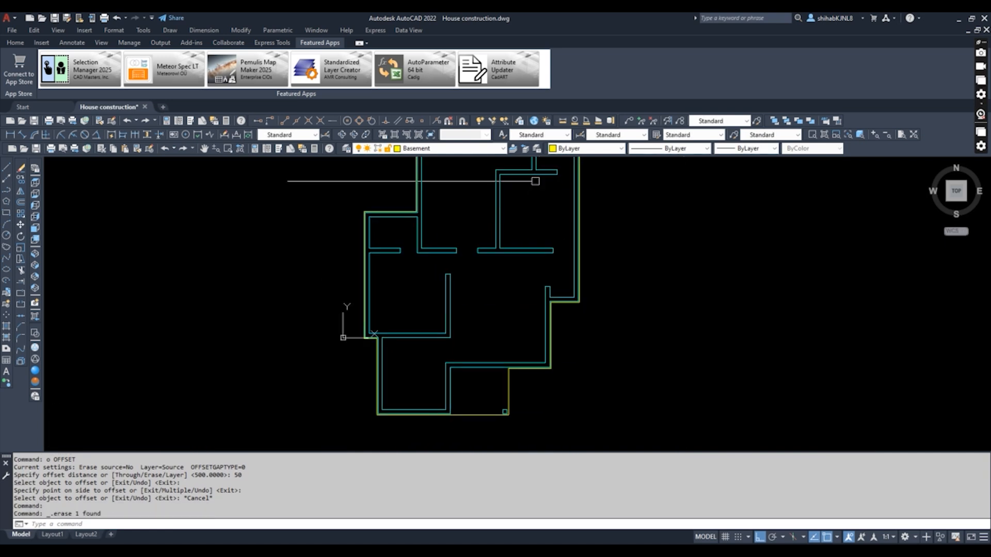
{"action": "middle_click_drag", "start_coordinate": [524, 300], "coordinate": [537, 288]}
{"action": "left_click", "coordinate": [54, 18]}
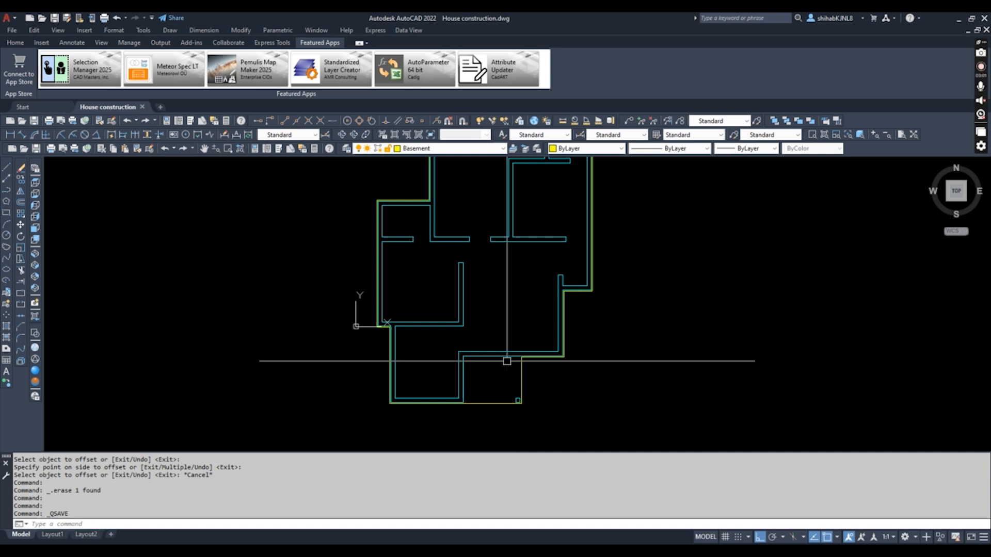
- Draw the entrance steps' outline from the basement's bottom-right corner: 750 down, left to the bottom room's inner wall line, and up to the basement edge
{"action": "middle_click_drag", "start_coordinate": [508, 397], "coordinate": [508, 349]}
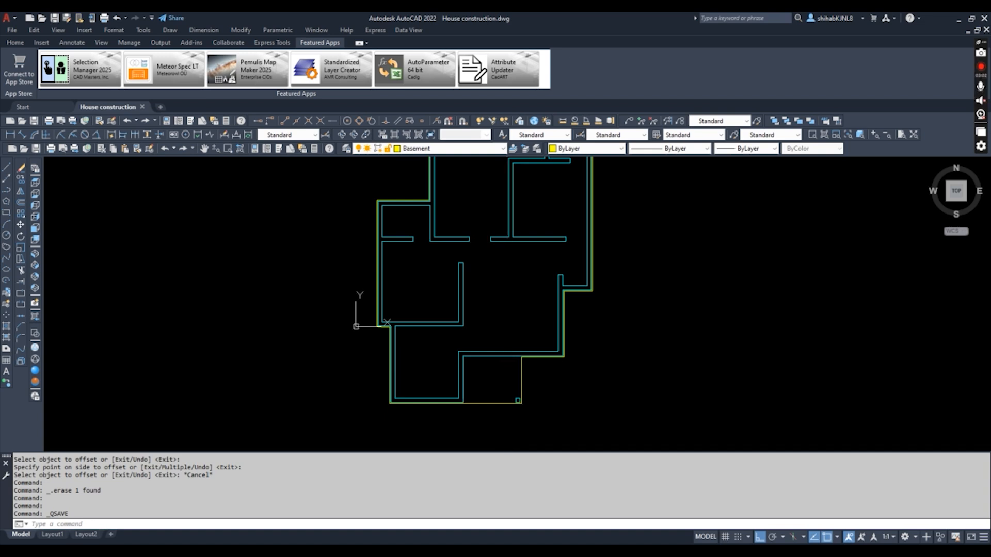
{"action": "scroll", "coordinate": [510, 348], "scroll_direction": "up", "scroll_amount": 6}
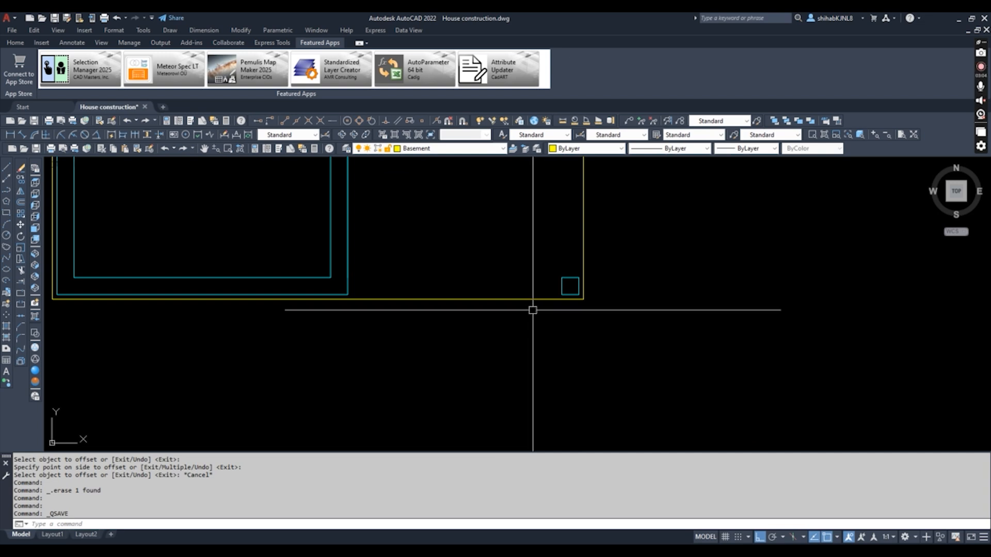
{"action": "type", "text": "l"}
{"action": "key", "text": "Return"}
{"action": "left_click", "coordinate": [584, 299]}
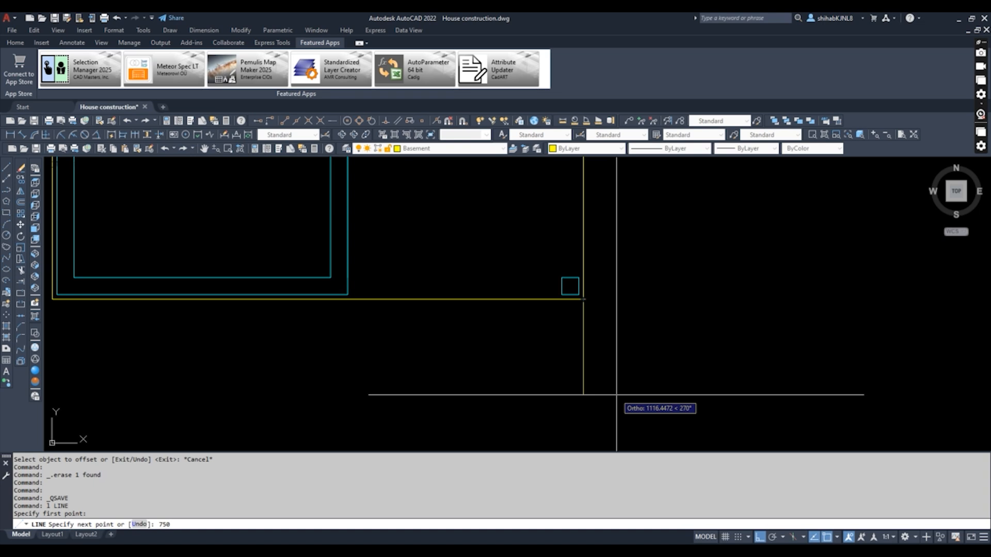
{"action": "type", "text": "750"}
{"action": "key", "text": "Return"}
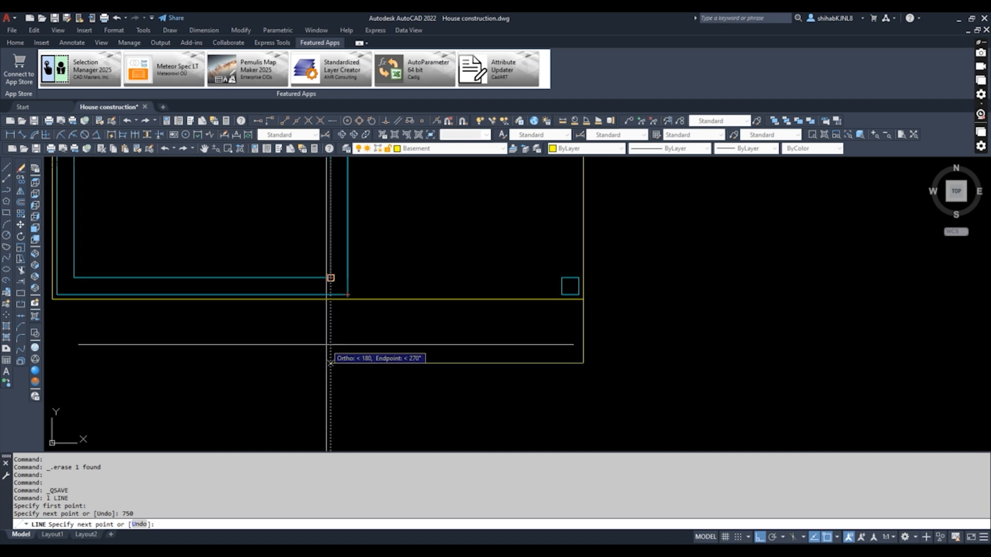
{"action": "left_click", "coordinate": [330, 363]}
{"action": "left_click", "coordinate": [330, 300]}
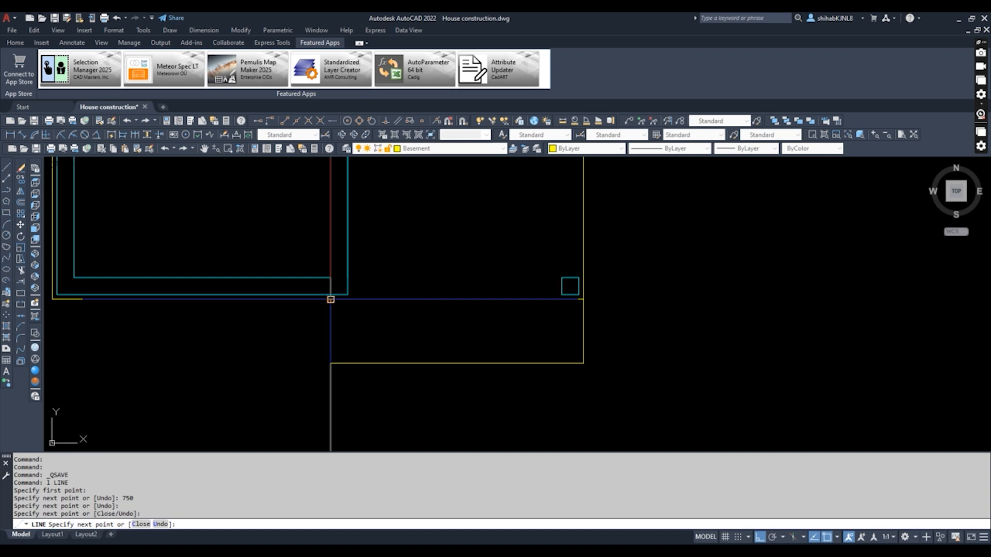
{"action": "key", "text": "Escape"}
- Offset the steps' bottom line upward twice at a distance of 250 to form the treads
{"action": "type", "text": "o"}
{"action": "key", "text": "Return"}
{"action": "type", "text": "2"}
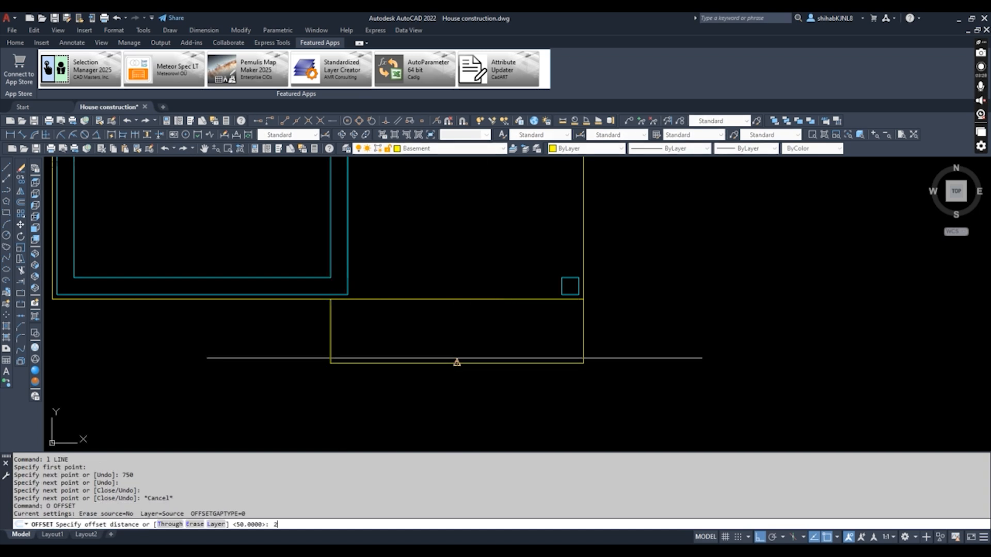
{"action": "type", "text": "50"}
{"action": "key", "text": "Return"}
{"action": "left_click", "coordinate": [457, 363]}
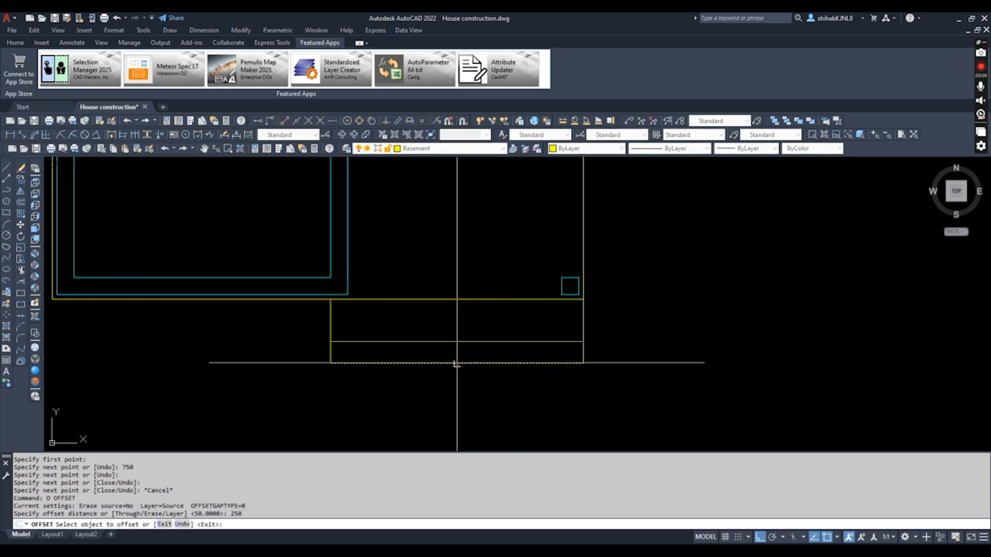
{"action": "left_click", "coordinate": [460, 338]}
{"action": "left_click", "coordinate": [461, 340]}
{"action": "left_click", "coordinate": [455, 312]}
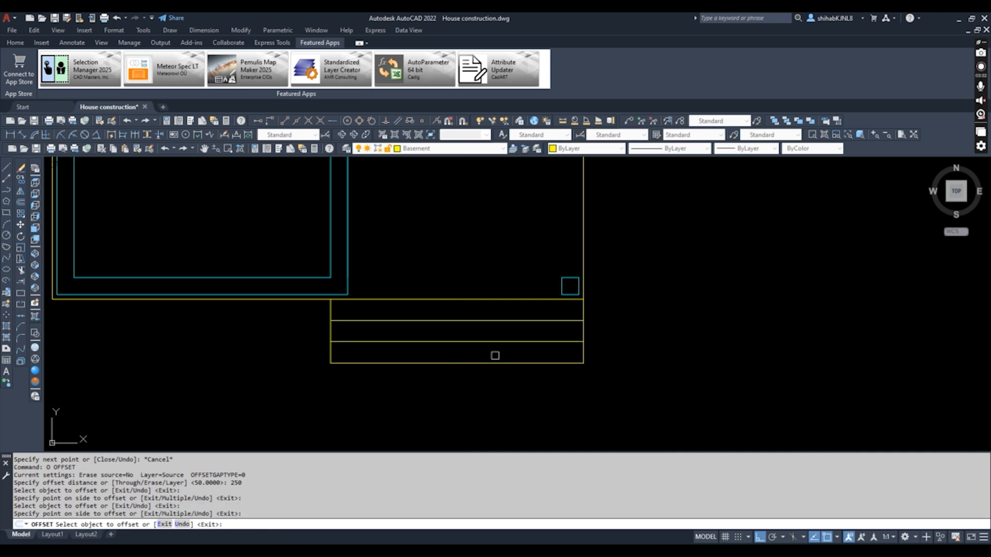
{"action": "scroll", "coordinate": [514, 265], "scroll_direction": "down", "scroll_amount": 2}
{"action": "mouse_move", "coordinate": [466, 254]}
{"action": "middle_mouse_down"}
{"action": "mouse_move", "coordinate": [444, 346]}
{"action": "mouse_move", "coordinate": [280, 345]}
{"action": "middle_mouse_up"}
{"action": "key", "text": "Escape"}
- Draw a vertical line from the upper-right corner of the entrance steps up to the porch's back wall
{"action": "scroll", "coordinate": [387, 276], "scroll_direction": "down", "scroll_amount": 2}
{"action": "mouse_move", "coordinate": [405, 288]}
{"action": "middle_mouse_down"}
{"action": "mouse_move", "coordinate": [444, 305]}
{"action": "mouse_move", "coordinate": [367, 305]}
{"action": "mouse_move", "coordinate": [458, 294]}
{"action": "middle_mouse_up"}
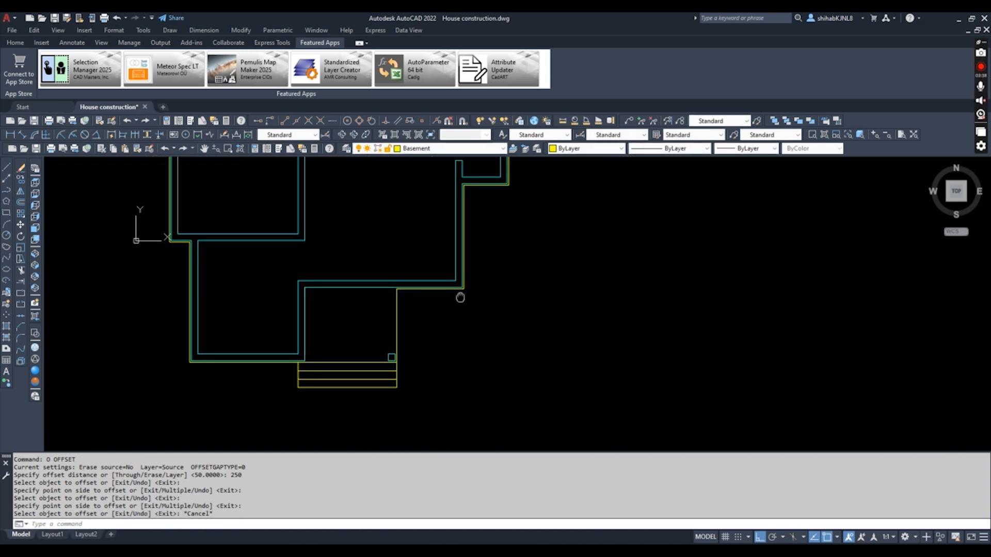
{"action": "left_click", "coordinate": [396, 325]}
{"action": "key", "text": "Escape"}
{"action": "scroll", "coordinate": [402, 361], "scroll_direction": "up", "scroll_amount": 4}
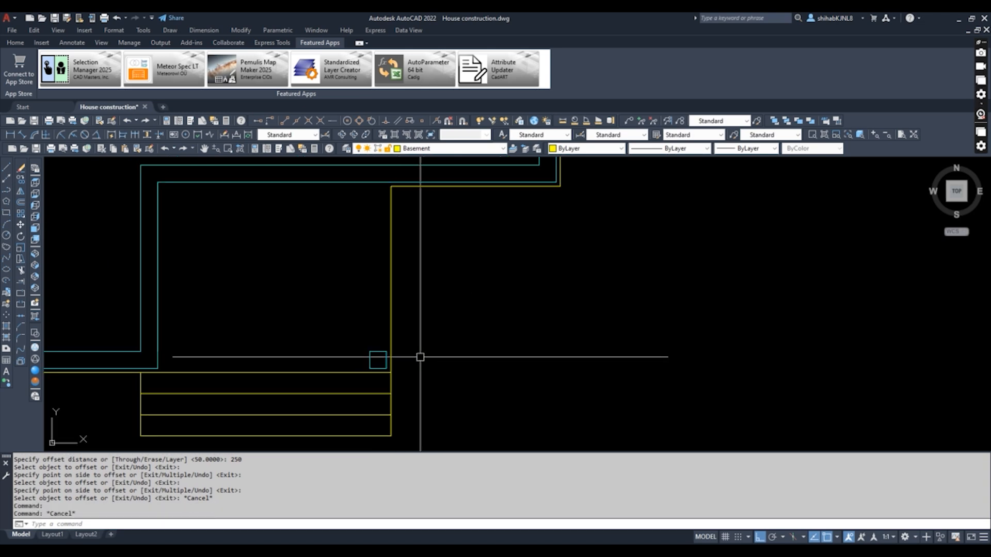
{"action": "type", "text": "l"}
{"action": "key", "text": "Return"}
{"action": "left_click", "coordinate": [391, 373]}
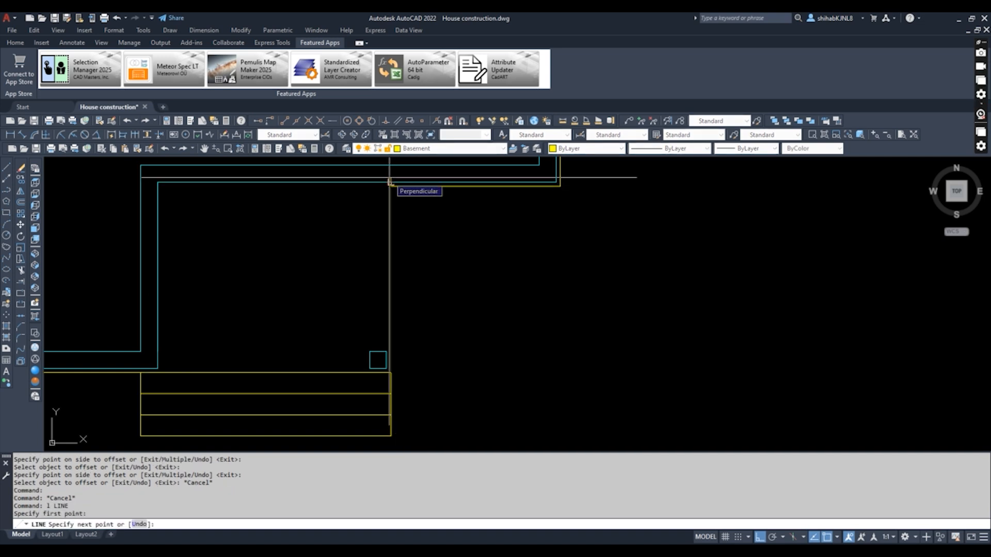
{"action": "key", "text": "Escape"}
{"action": "key", "text": "Escape"}
{"action": "key", "text": "Escape"}
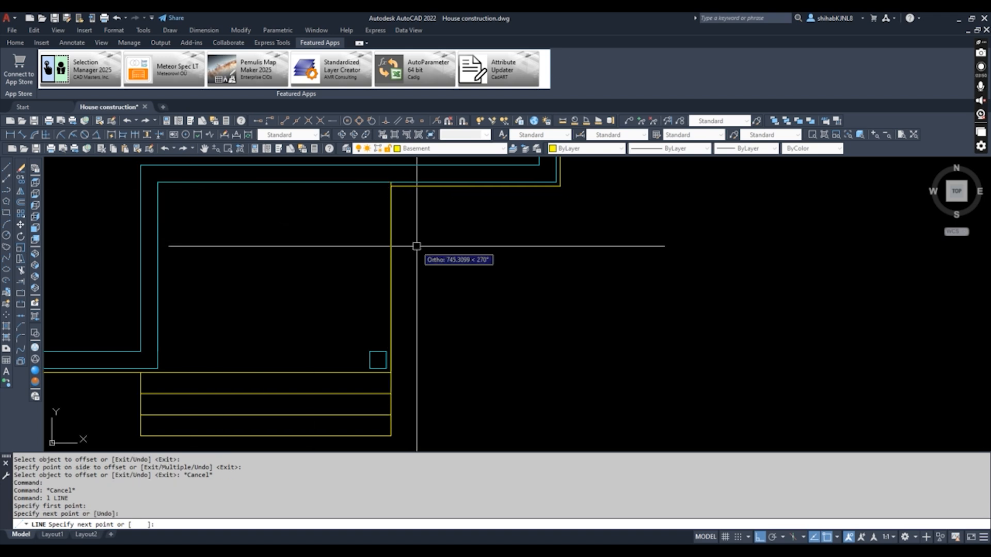
- Offset the porch's right edge line 500 inward, past the small square column
{"action": "type", "text": "o"}
{"action": "key", "text": "Return"}
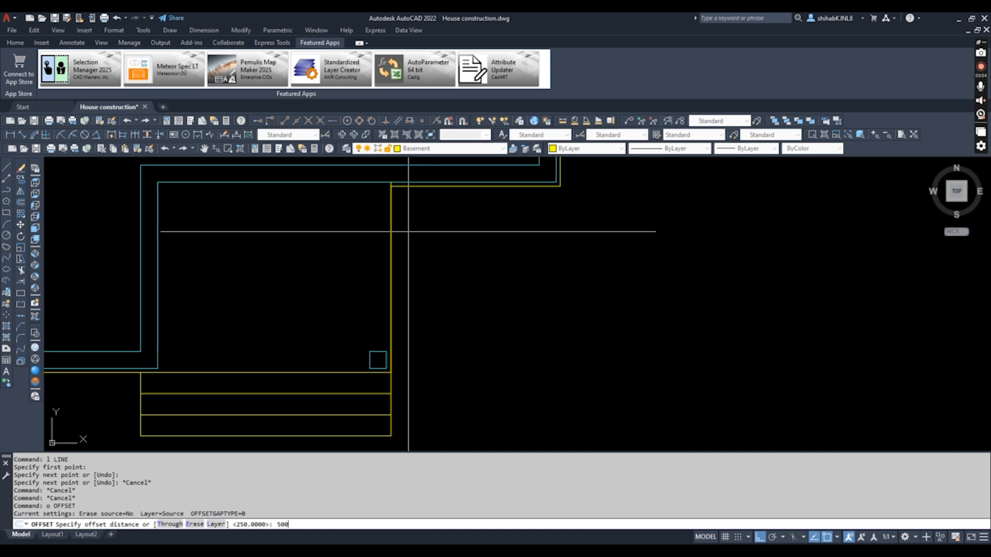
{"action": "key", "text": "Return"}
{"action": "left_click", "coordinate": [391, 222]}
{"action": "left_click", "coordinate": [342, 219]}
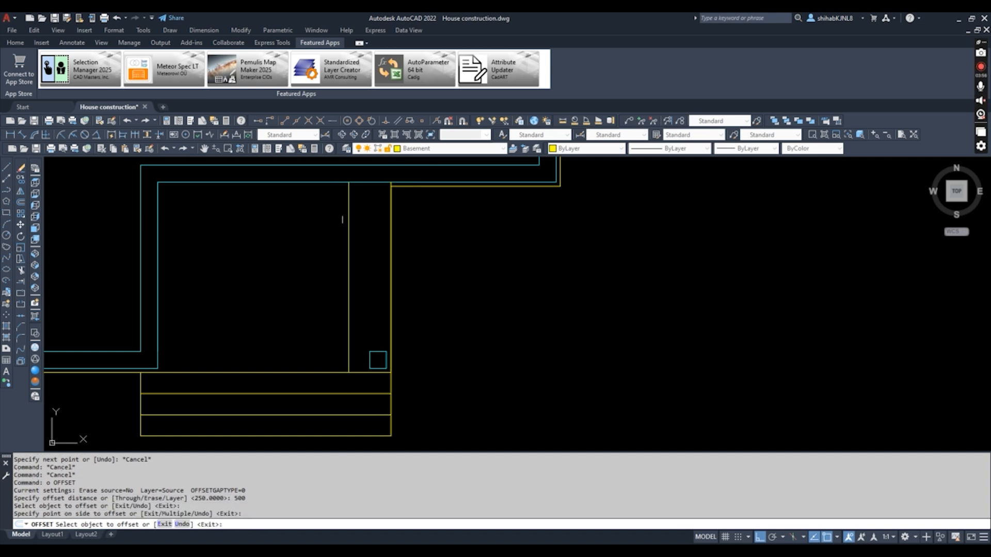
{"action": "key", "text": "Escape"}
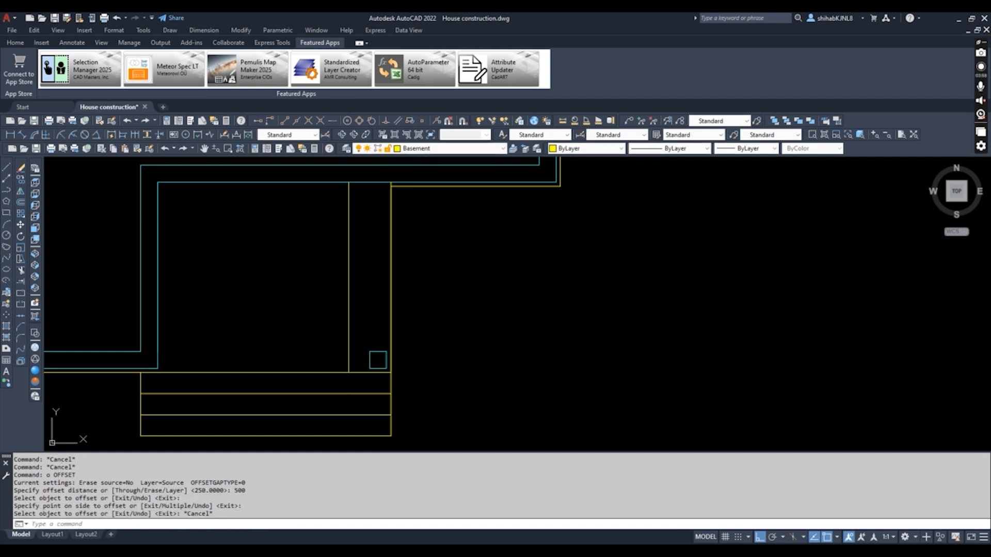
- Look over the porch, the entrance steps and the surrounding walls of the plan
{"action": "scroll", "coordinate": [356, 380], "scroll_direction": "up", "scroll_amount": 2}
{"action": "scroll", "coordinate": [482, 250], "scroll_direction": "down", "scroll_amount": 4}
{"action": "scroll", "coordinate": [491, 287], "scroll_direction": "up", "scroll_amount": 1}
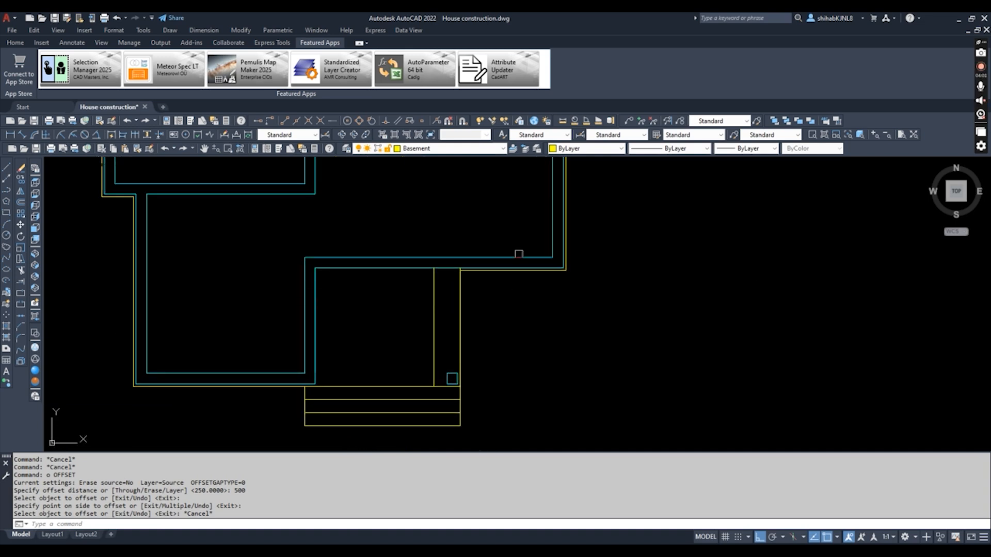
{"action": "scroll", "coordinate": [454, 210], "scroll_direction": "down", "scroll_amount": 1}
{"action": "mouse_move", "coordinate": [391, 257]}
{"action": "middle_mouse_down"}
{"action": "mouse_move", "coordinate": [403, 296]}
{"action": "mouse_move", "coordinate": [499, 297]}
{"action": "middle_mouse_up"}
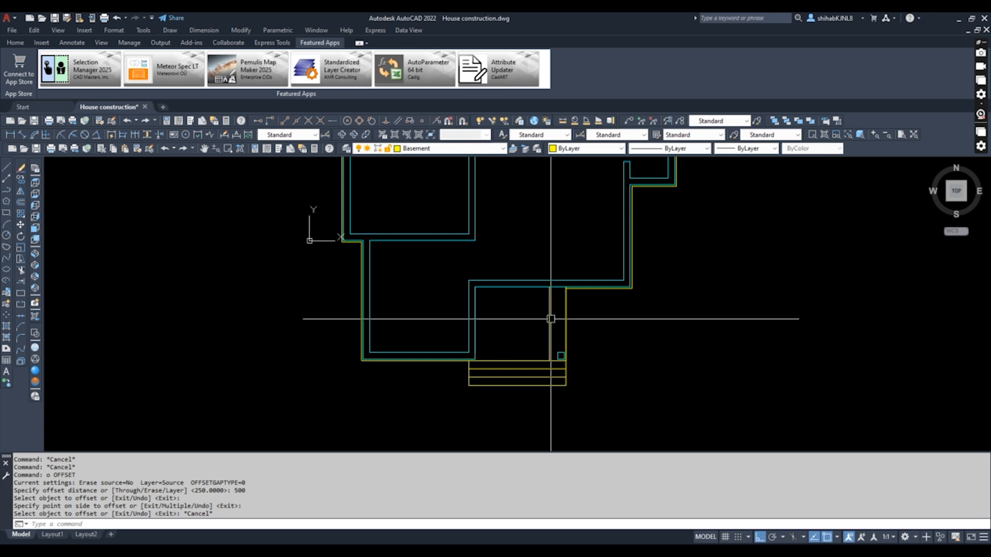
{"action": "scroll", "coordinate": [551, 319], "scroll_direction": "down", "scroll_amount": 5}
{"action": "key", "text": "Escape"}
{"action": "mouse_move", "coordinate": [565, 255]}
{"action": "middle_mouse_down"}
{"action": "mouse_move", "coordinate": [577, 268]}
{"action": "mouse_move", "coordinate": [569, 328]}
{"action": "middle_mouse_up"}
{"action": "scroll", "coordinate": [563, 277], "scroll_direction": "up", "scroll_amount": 2}
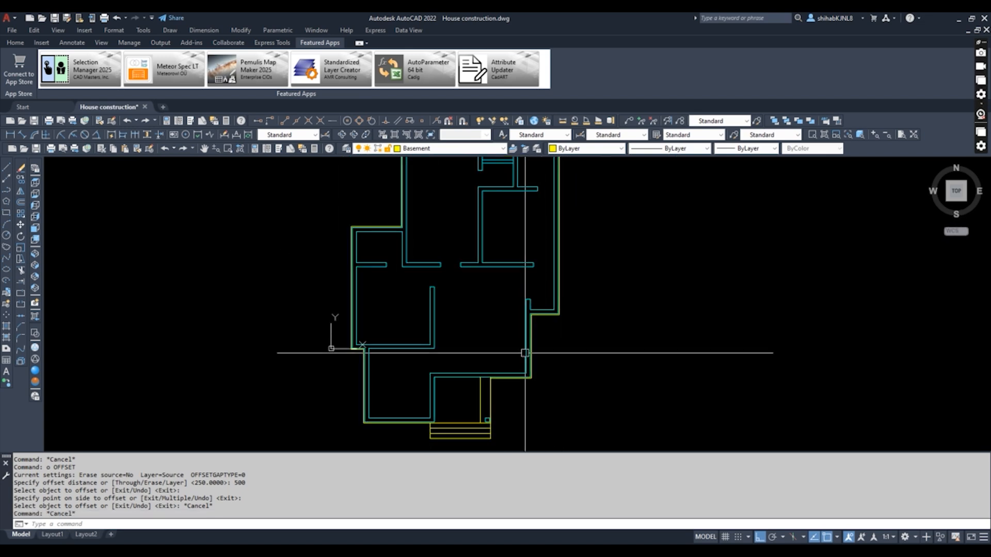
{"action": "middle_click_drag", "start_coordinate": [494, 397], "coordinate": [484, 360]}
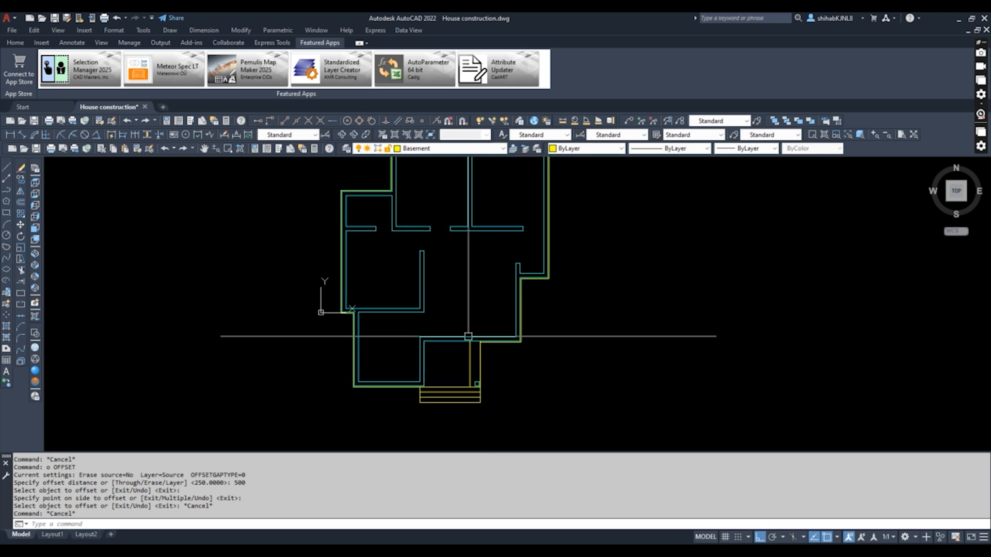
{"action": "scroll", "coordinate": [439, 335], "scroll_direction": "up", "scroll_amount": 2}
{"action": "middle_click_drag", "start_coordinate": [473, 277], "coordinate": [463, 352]}
{"action": "scroll", "coordinate": [465, 314], "scroll_direction": "down", "scroll_amount": 2}
{"action": "middle_click_drag", "start_coordinate": [484, 314], "coordinate": [518, 326]}
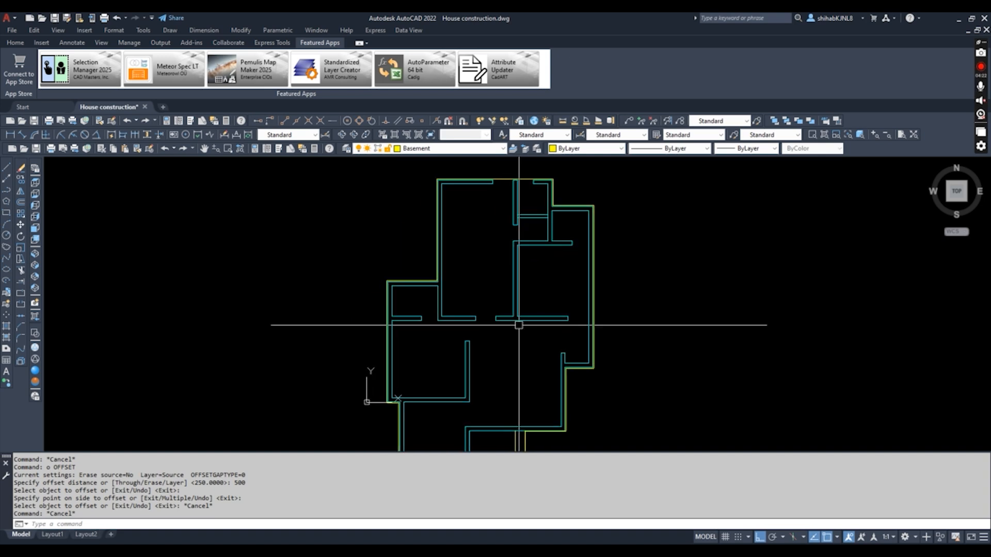
- Bring the whole floor plan into view and save the drawing
{"action": "middle_click_drag", "start_coordinate": [432, 317], "coordinate": [438, 315]}
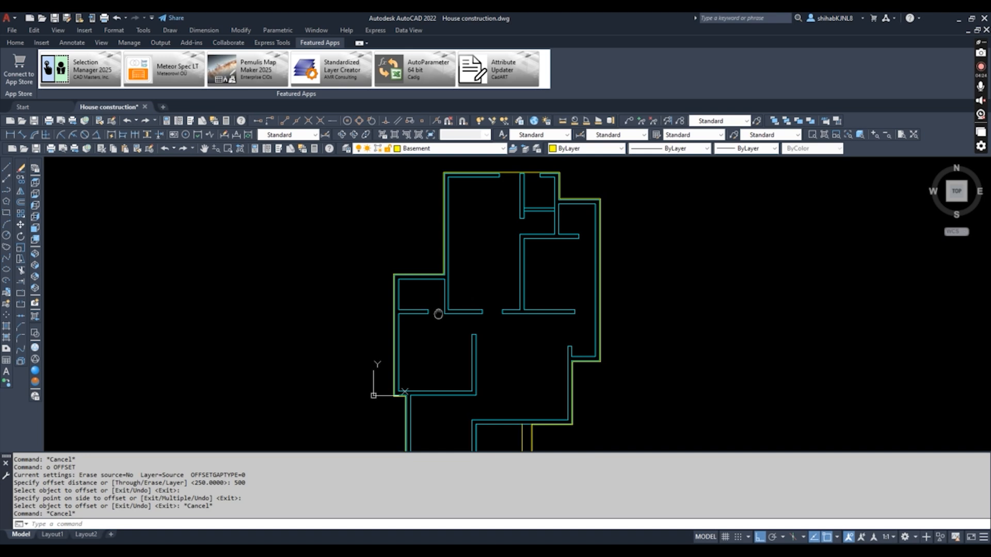
{"action": "middle_click_drag", "start_coordinate": [439, 315], "coordinate": [421, 291]}
{"action": "scroll", "coordinate": [426, 292], "scroll_direction": "down", "scroll_amount": 4}
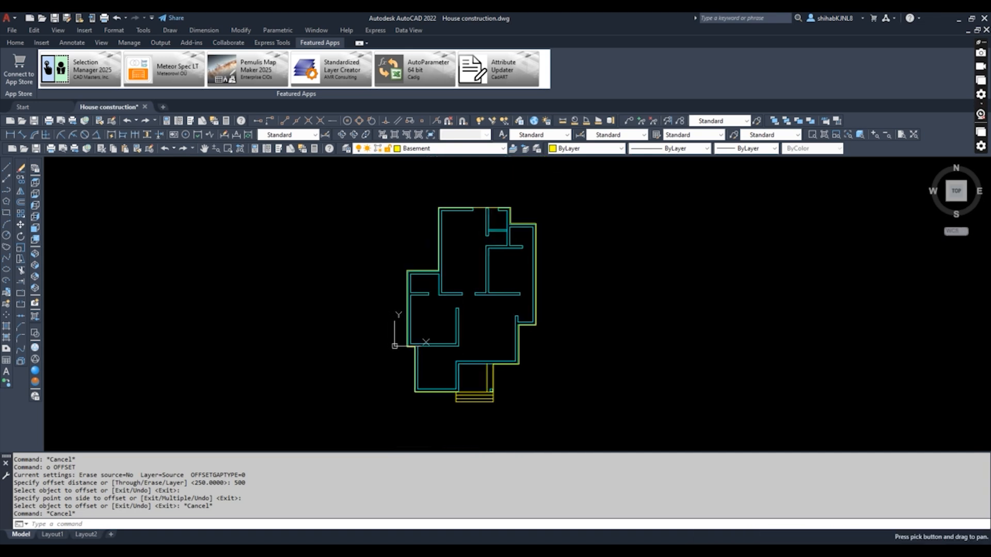
{"action": "scroll", "coordinate": [415, 327], "scroll_direction": "up", "scroll_amount": 2}
{"action": "scroll", "coordinate": [415, 326], "scroll_direction": "down", "scroll_amount": 2}
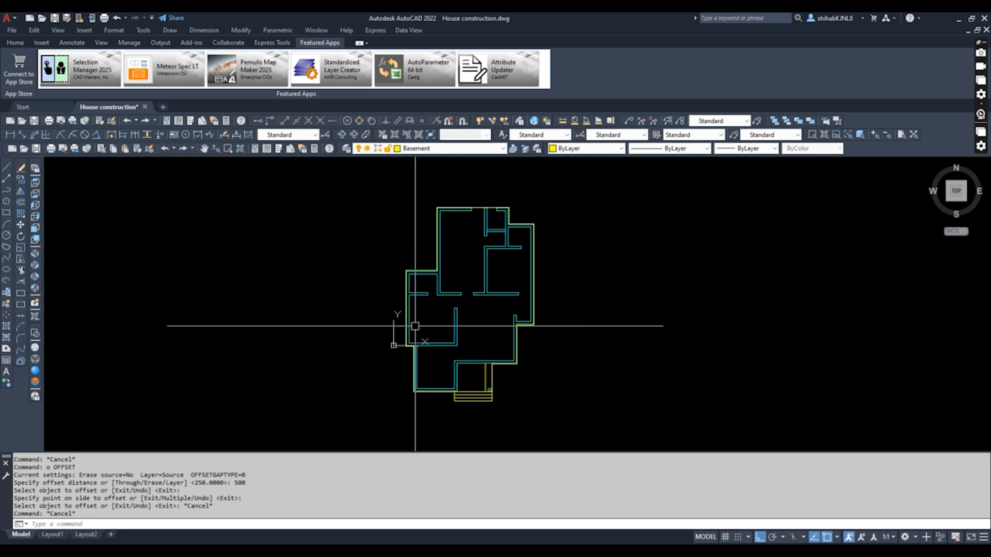
{"action": "middle_click_drag", "start_coordinate": [415, 326], "coordinate": [439, 328]}
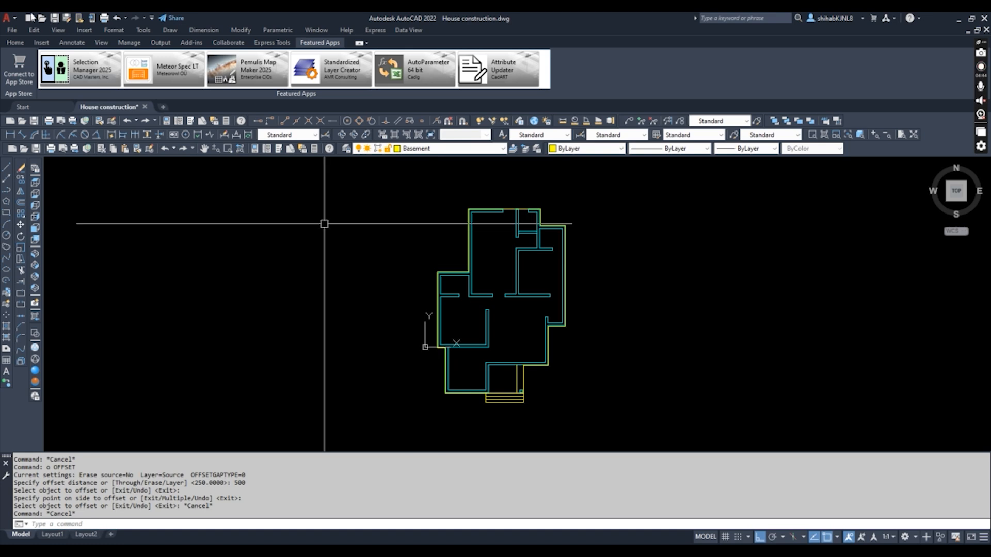
{"action": "left_click", "coordinate": [55, 19]}
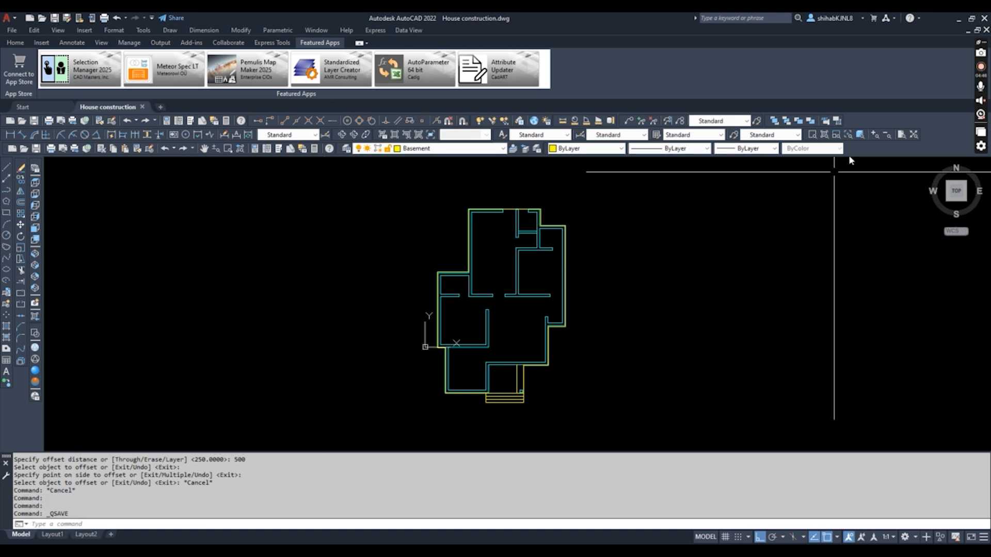